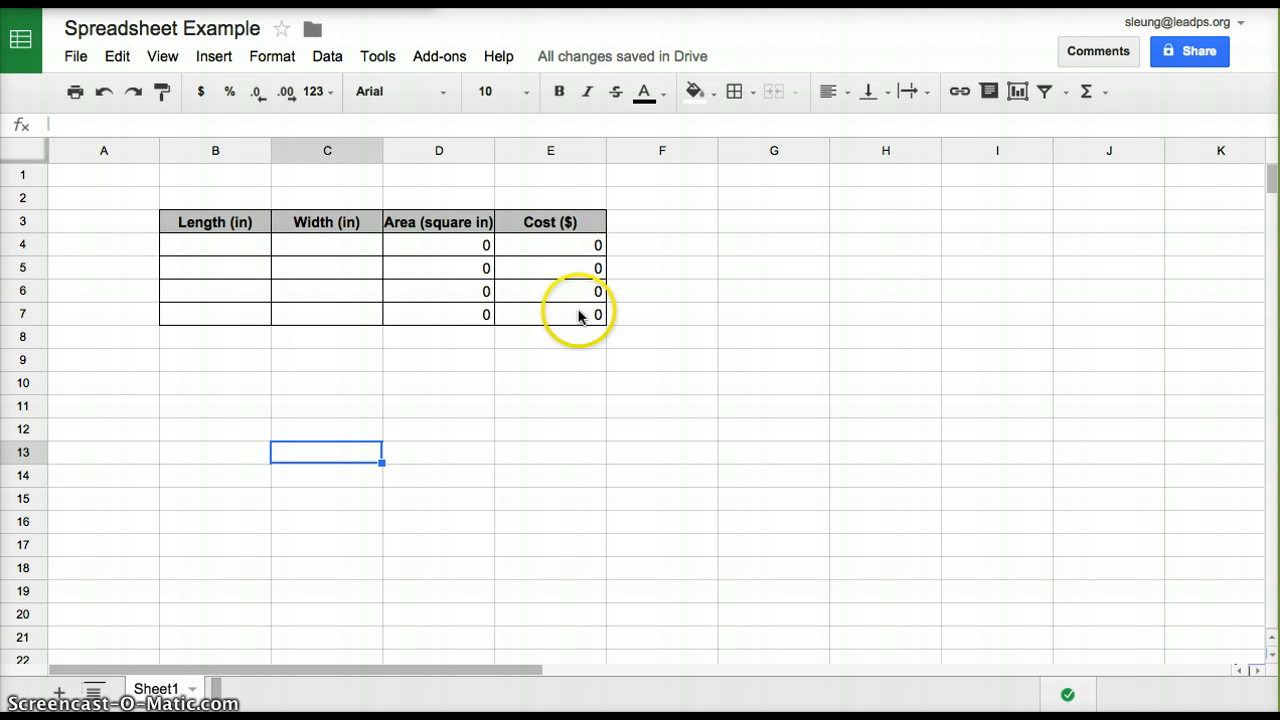
# Label cells B2 and C2 above the Length and Width headers as "input"
pyautogui.click(185, 198)
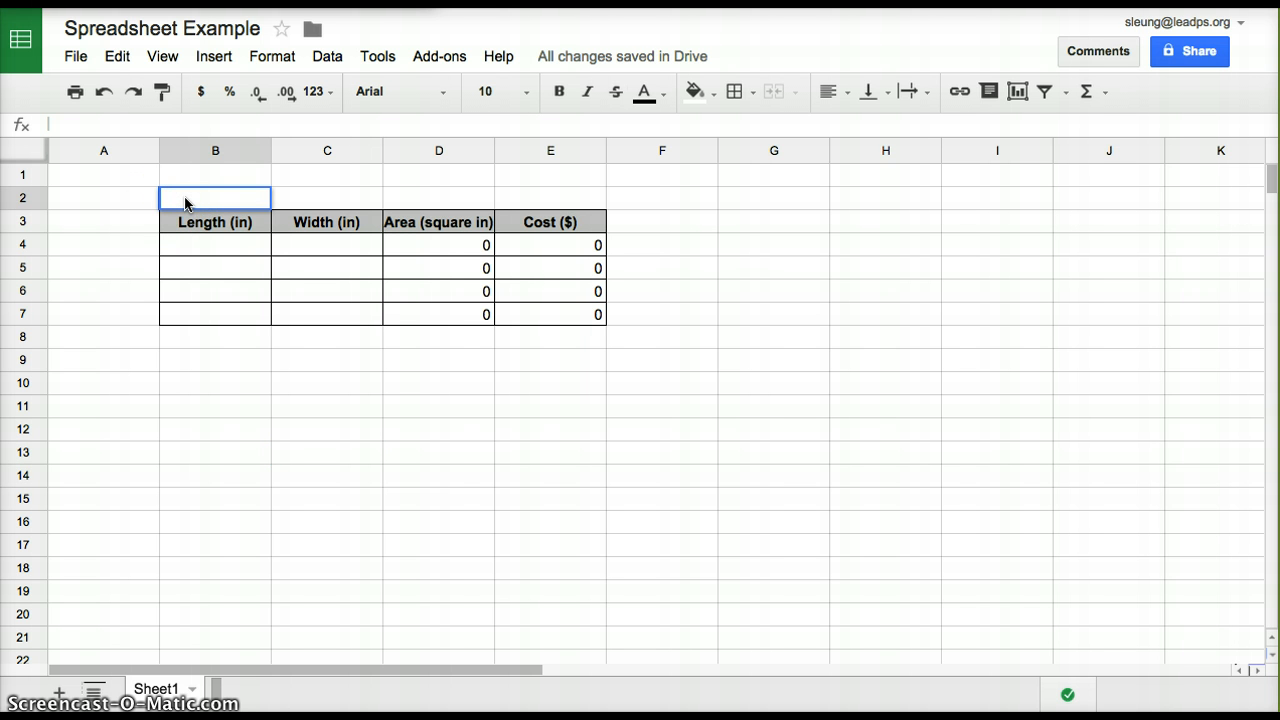
pyautogui.write('input')
pyautogui.press('Tab')
pyautogui.write('input')
pyautogui.press('Return')
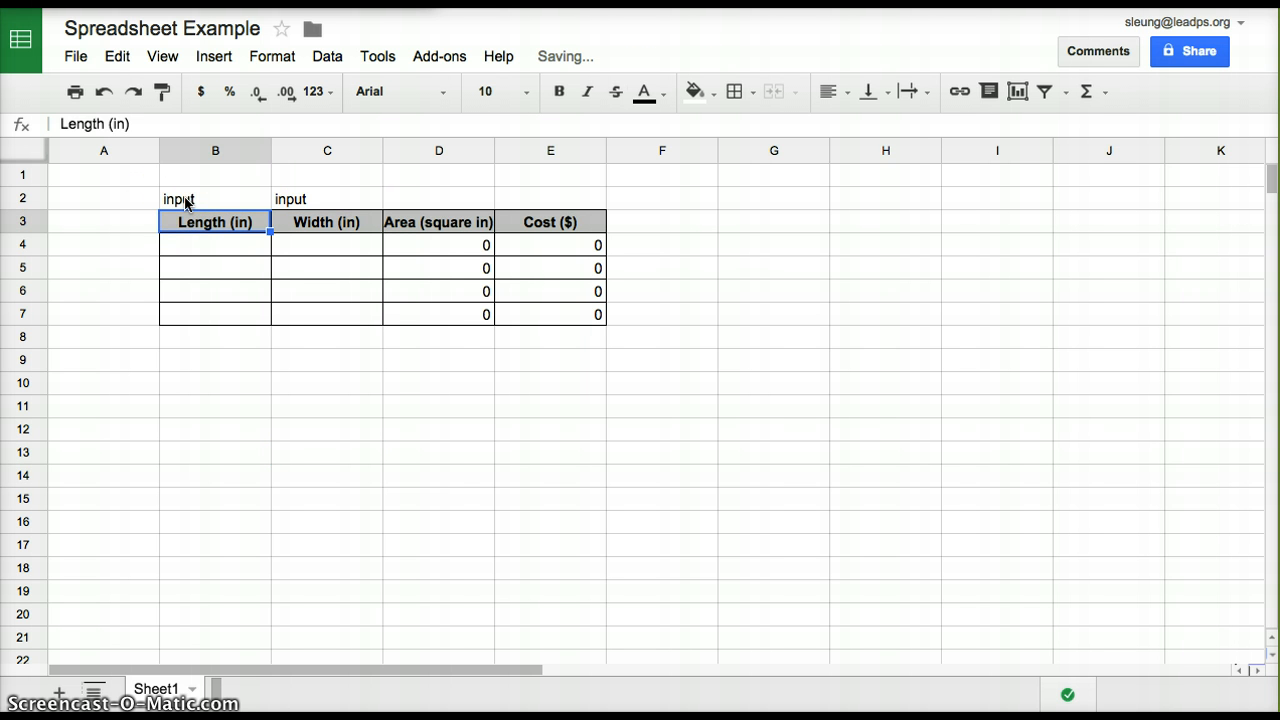
pyautogui.click(243, 287)
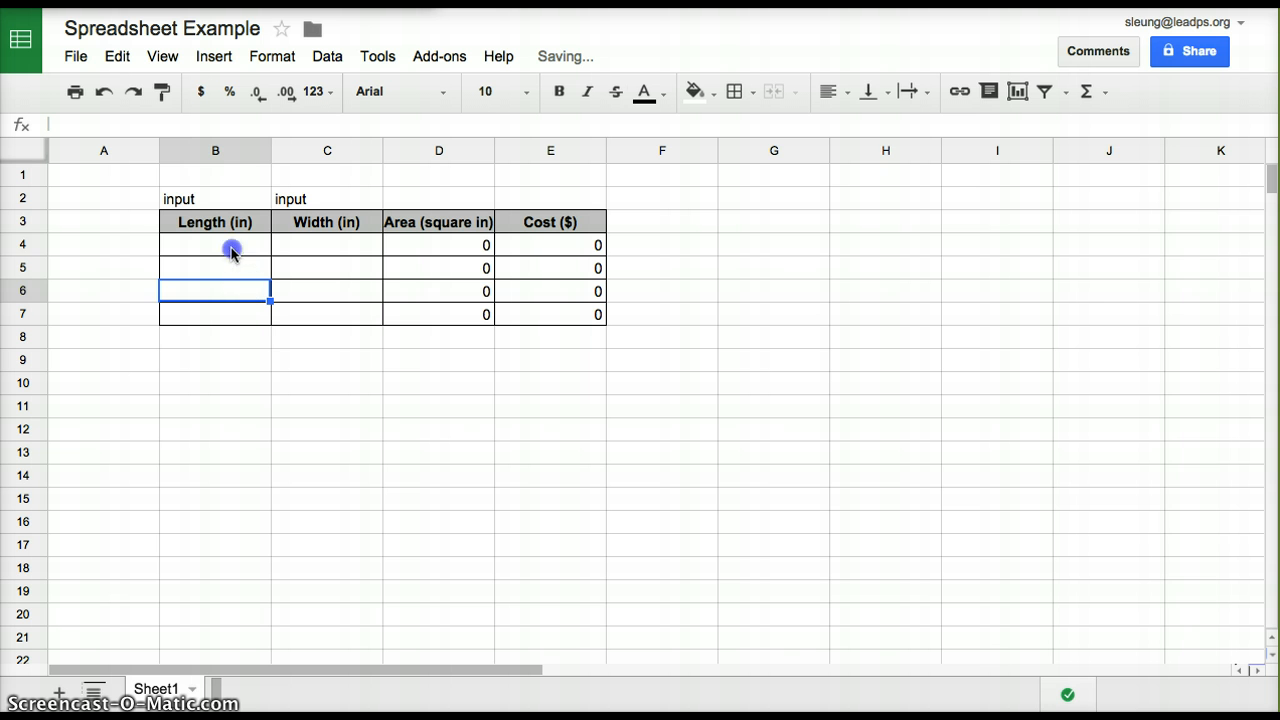
pyautogui.click(231, 252)
pyautogui.click(294, 246)
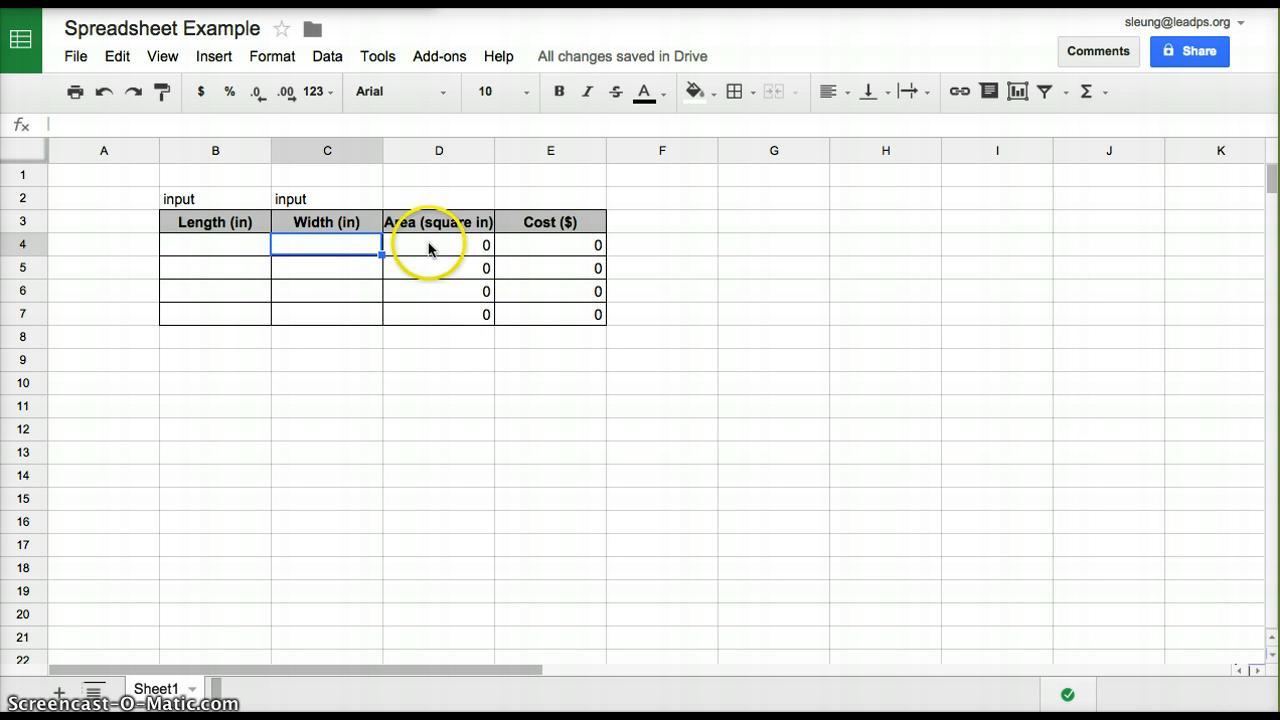
# Label cells D2 and E2 above the Area and Cost headers as "calculate"
pyautogui.click(444, 193)
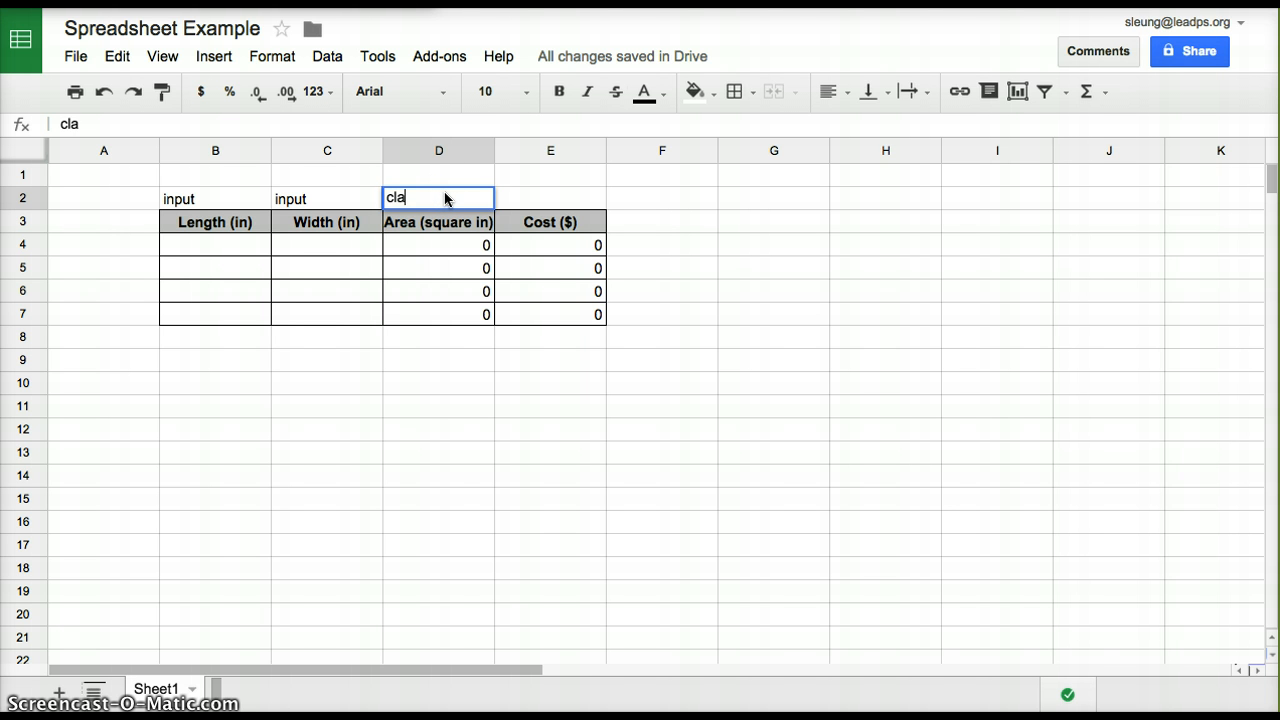
pyautogui.write('calculate')
pyautogui.press('Tab')
pyautogui.write('c')
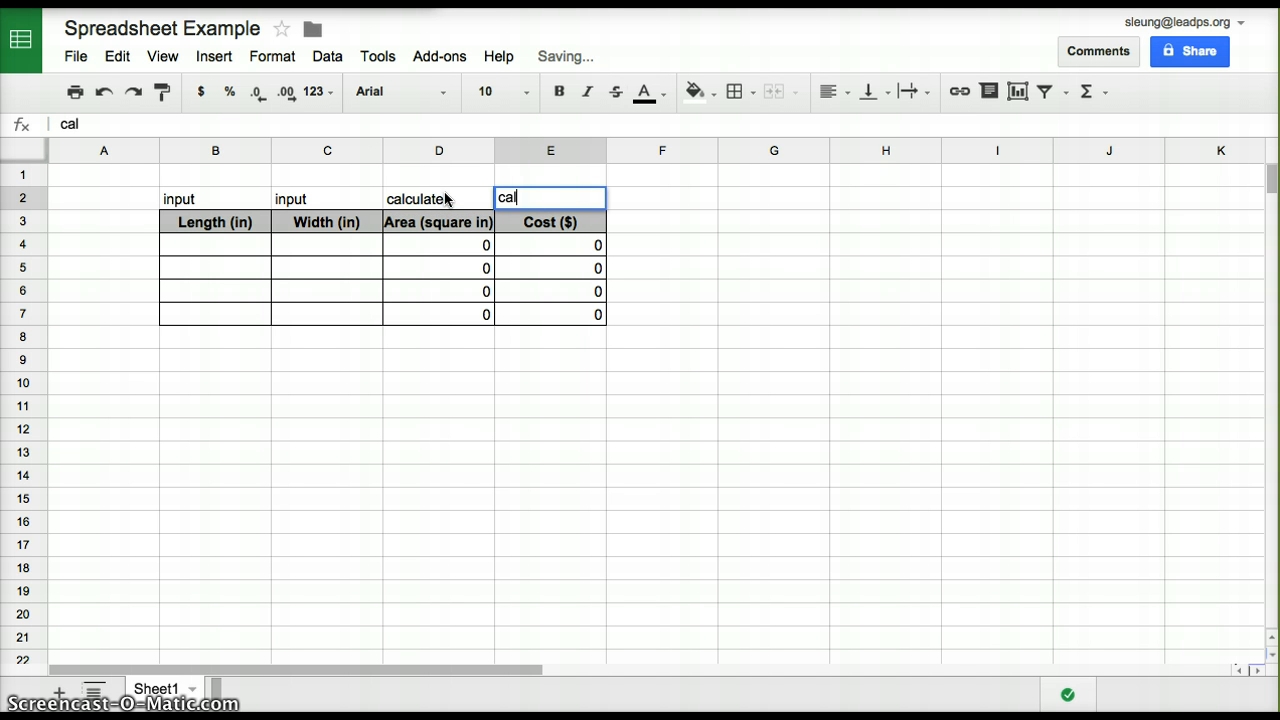
pyautogui.click(337, 247)
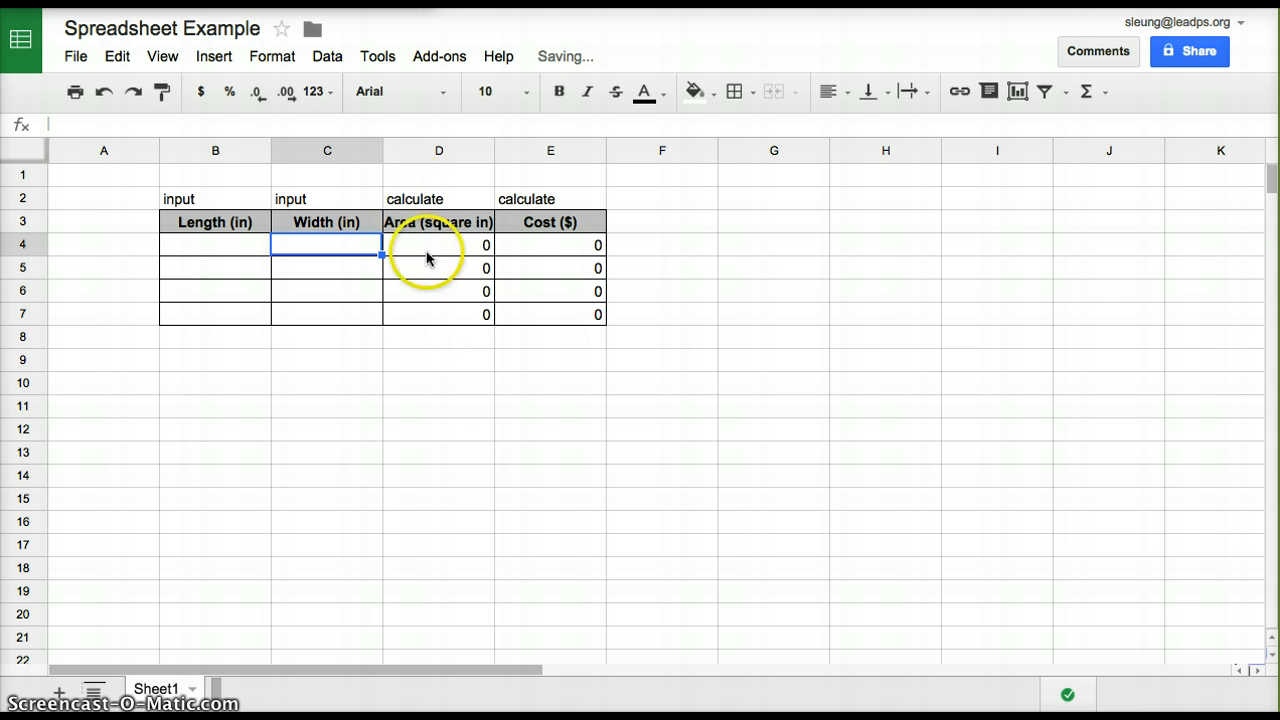
# Enter a length of 10 and a width of 9 in row 4 of the table
pyautogui.doubleClick(210, 252)
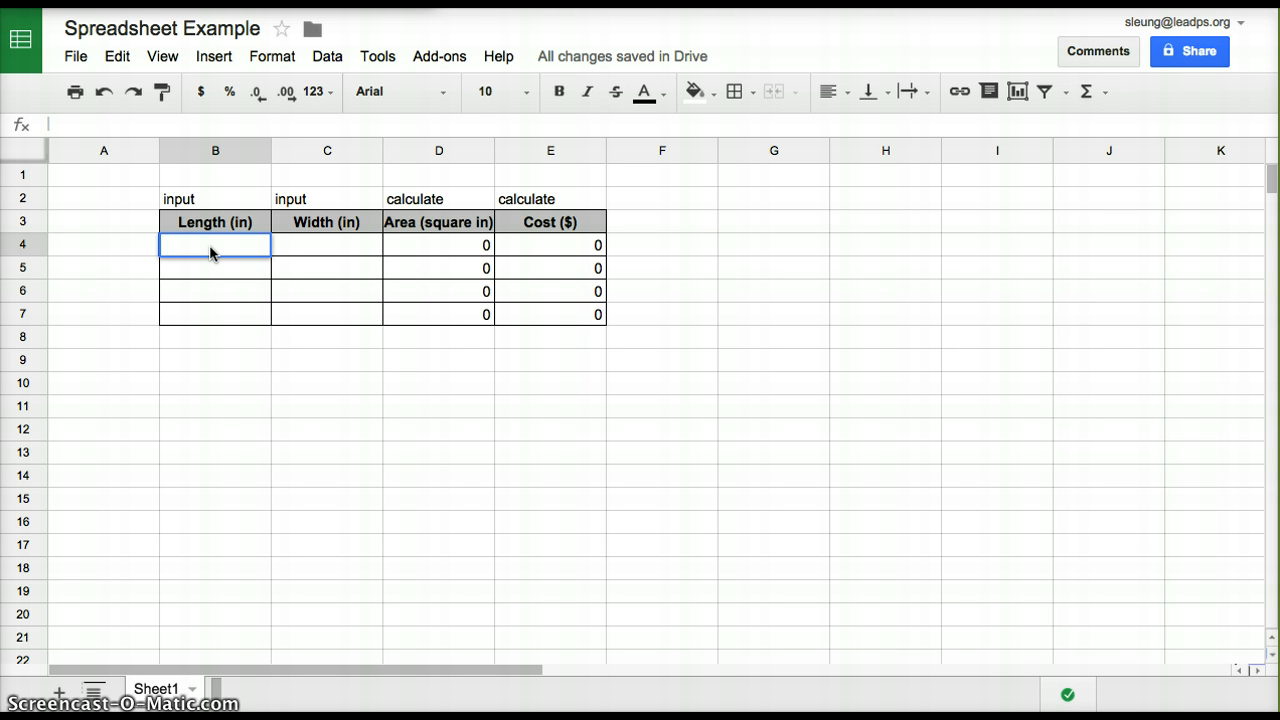
pyautogui.write('10')
pyautogui.press('Tab')
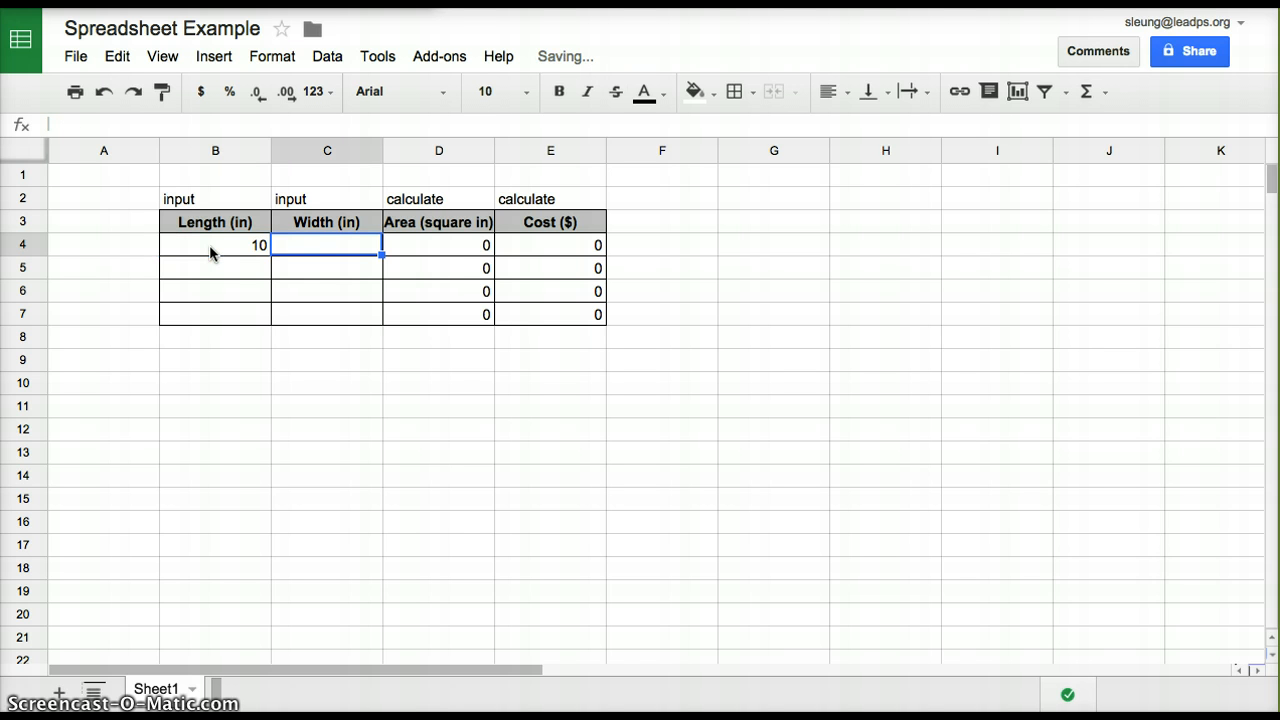
pyautogui.write('9')
pyautogui.press('Tab')
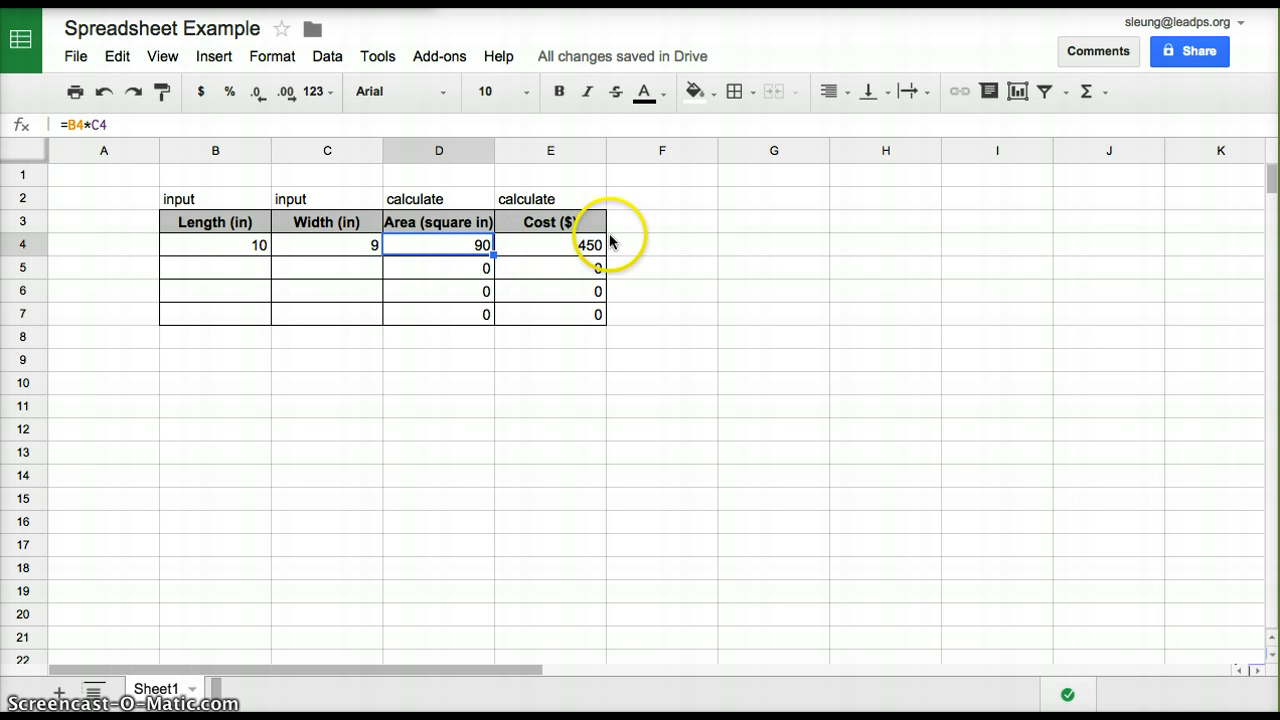
# Add the note "$5 per square in" in cell F3 beside the Cost header
pyautogui.doubleClick(659, 223)
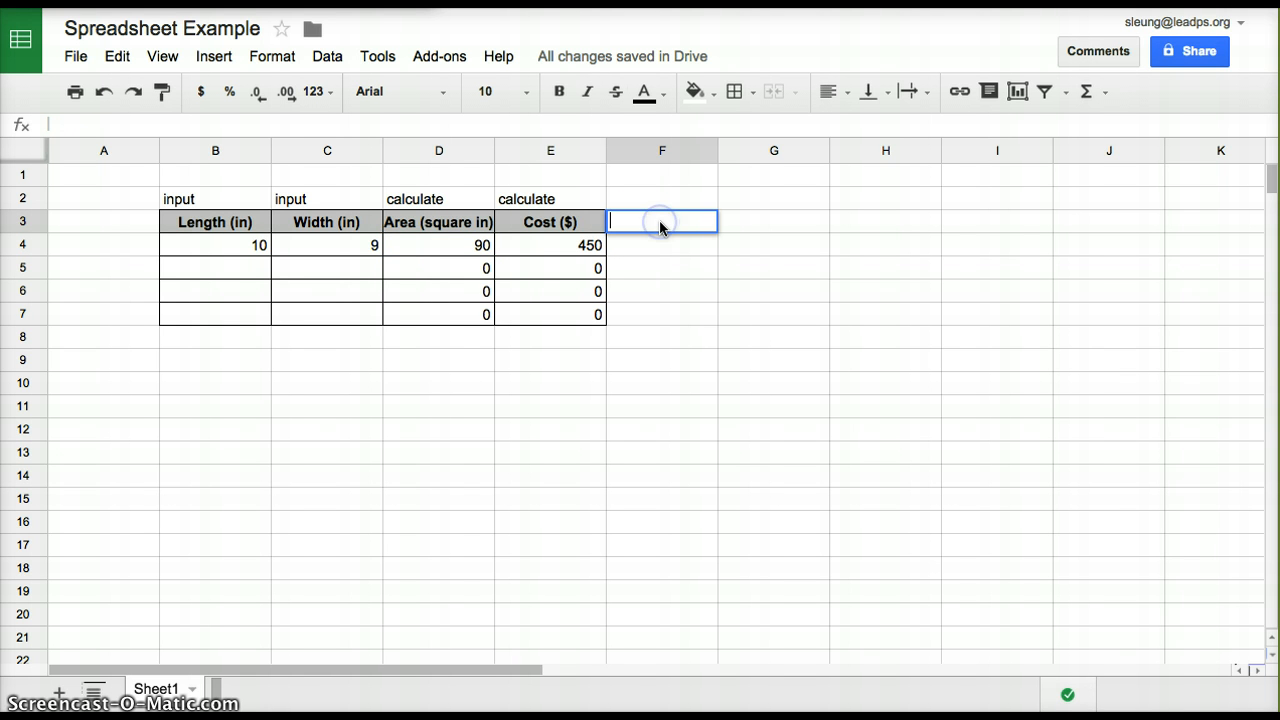
pyautogui.write('$')
pyautogui.write('5 per square in')
pyautogui.press('Return')
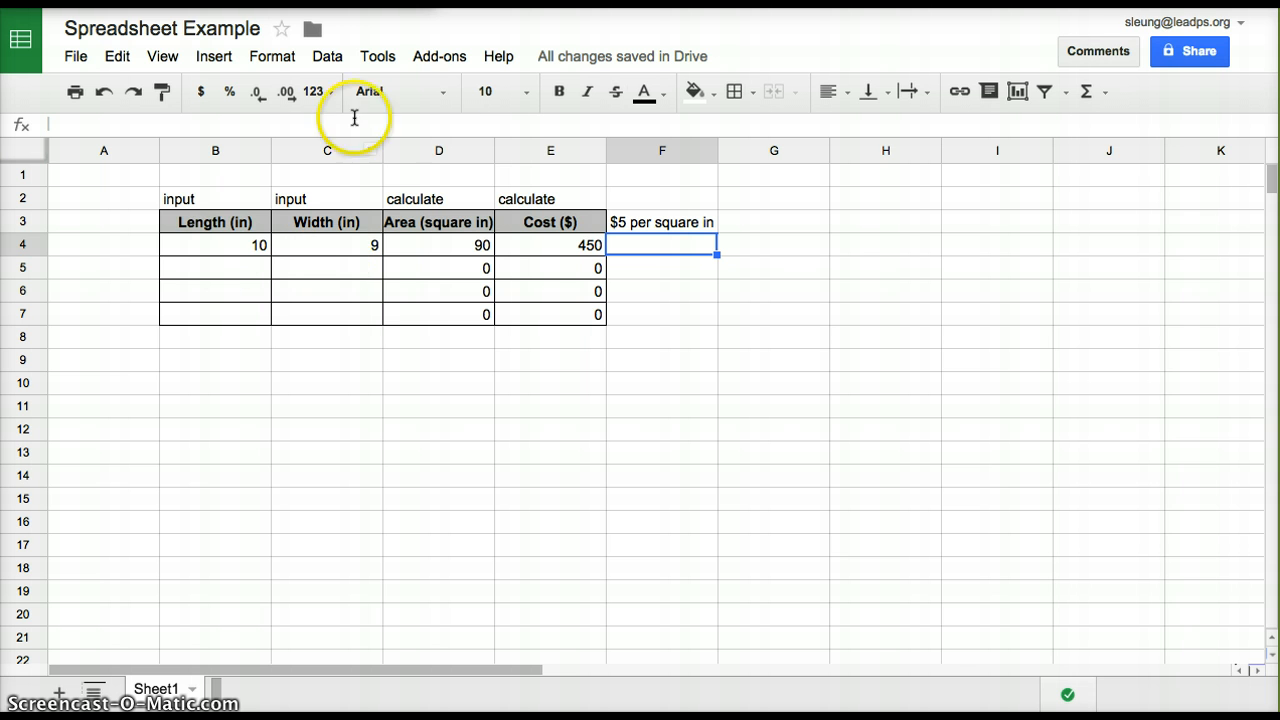
# Enter a length of 13 and a width of 3 in row 5 of the table
pyautogui.doubleClick(219, 267)
pyautogui.write('13')
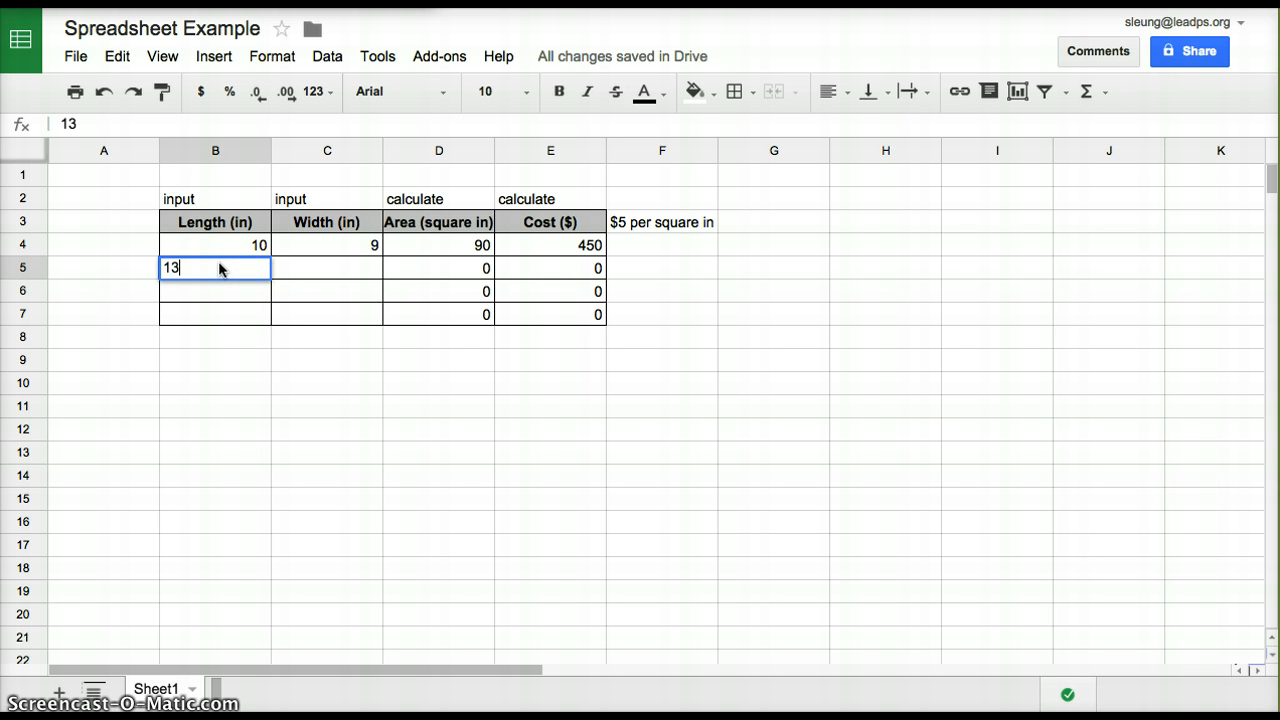
pyautogui.press('Tab')
pyautogui.write('3')
pyautogui.press('Tab')
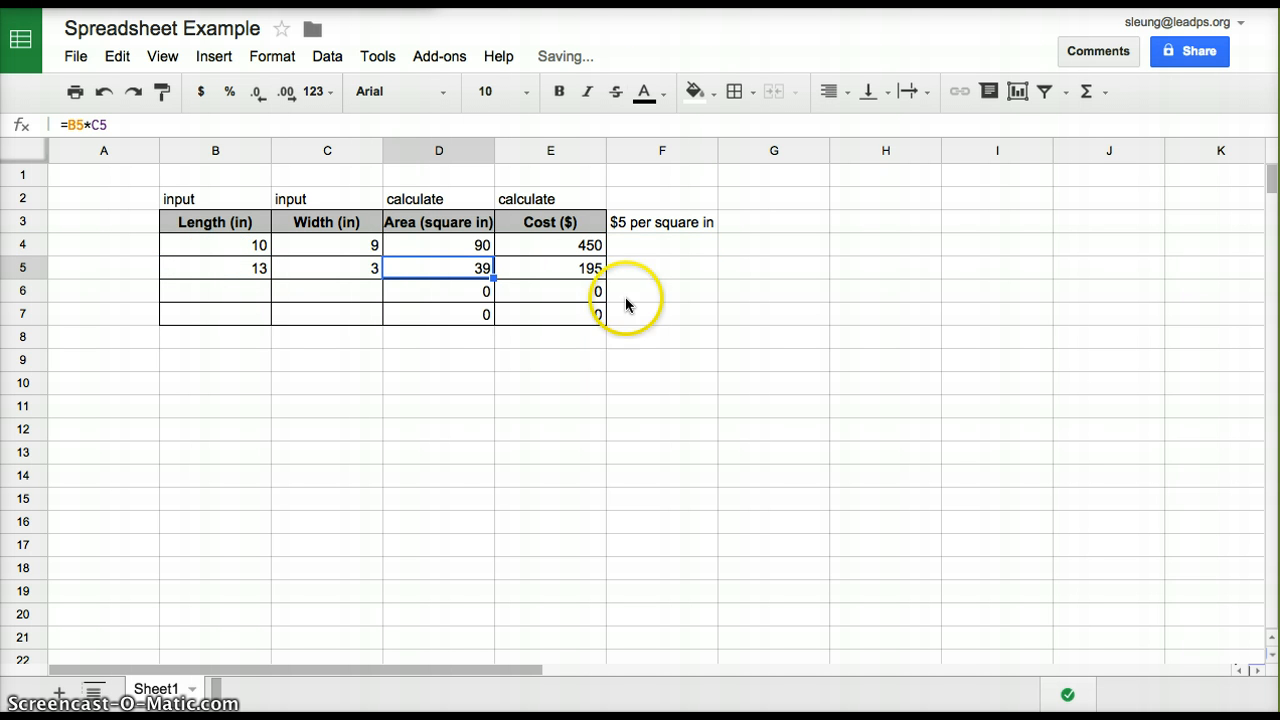
# Enter a length of 60 and a width of 40 in row 6 of the table
pyautogui.doubleClick(236, 298)
pyautogui.write('60')
pyautogui.press('Tab')
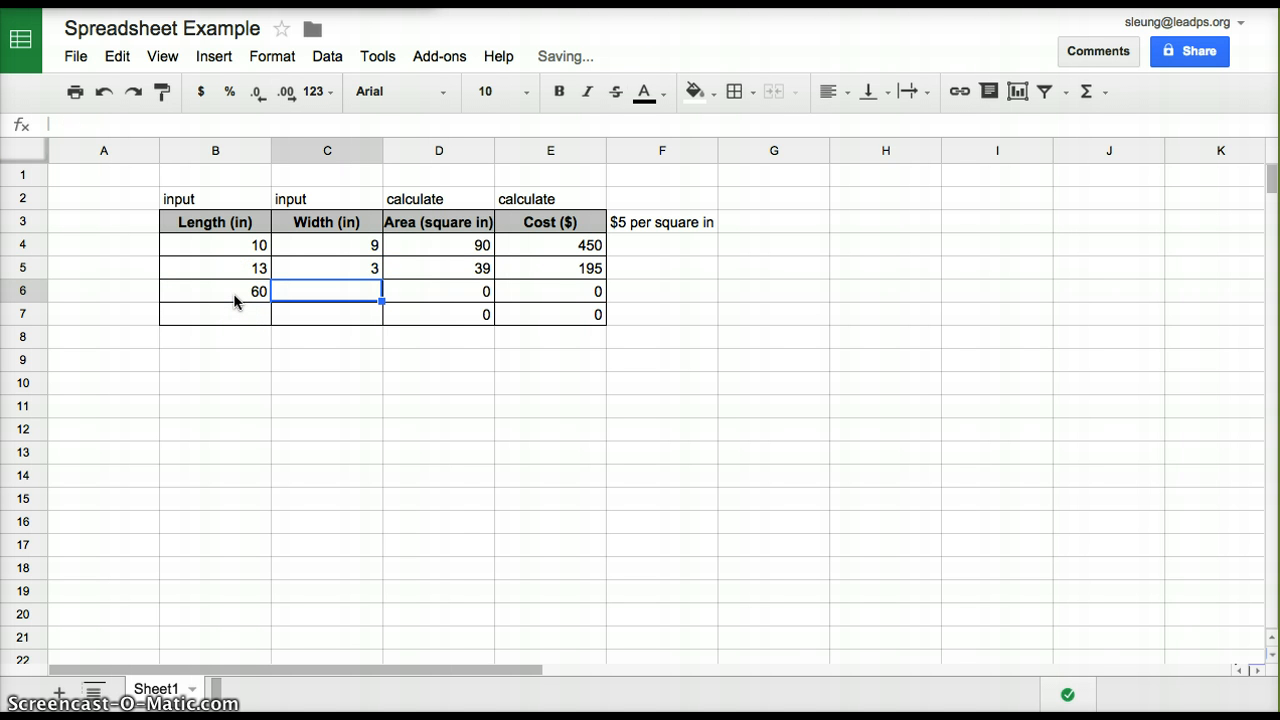
pyautogui.write('40')
pyautogui.press('Tab')
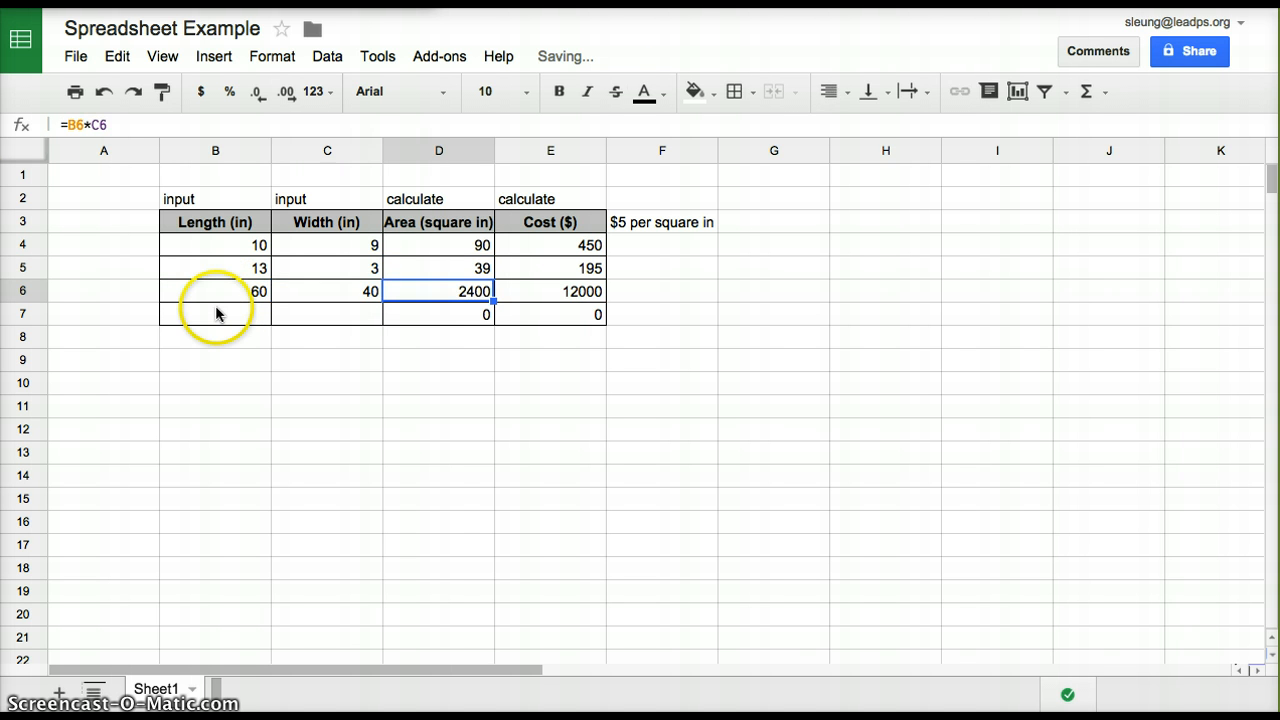
# Enter a length of 4 and a width of 3 in row 7 of the table
pyautogui.doubleClick(215, 310)
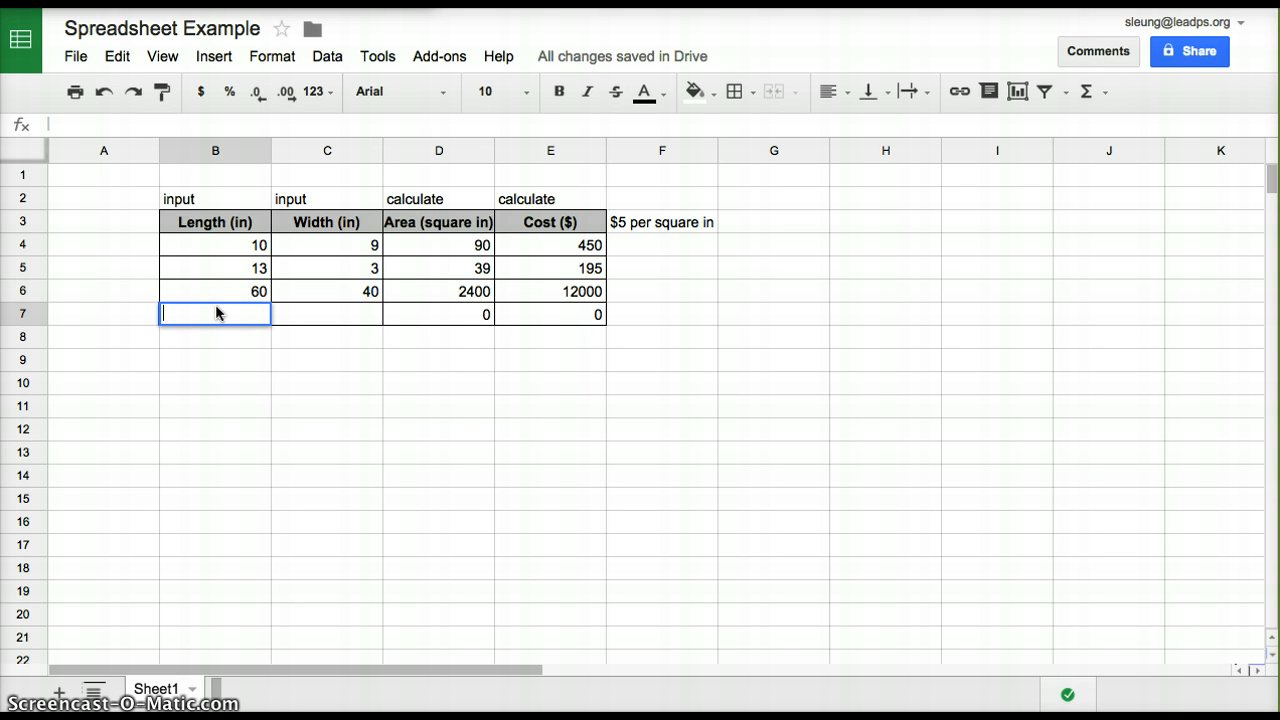
pyautogui.write('4')
pyautogui.press('Tab')
pyautogui.write('3')
pyautogui.press('Tab')
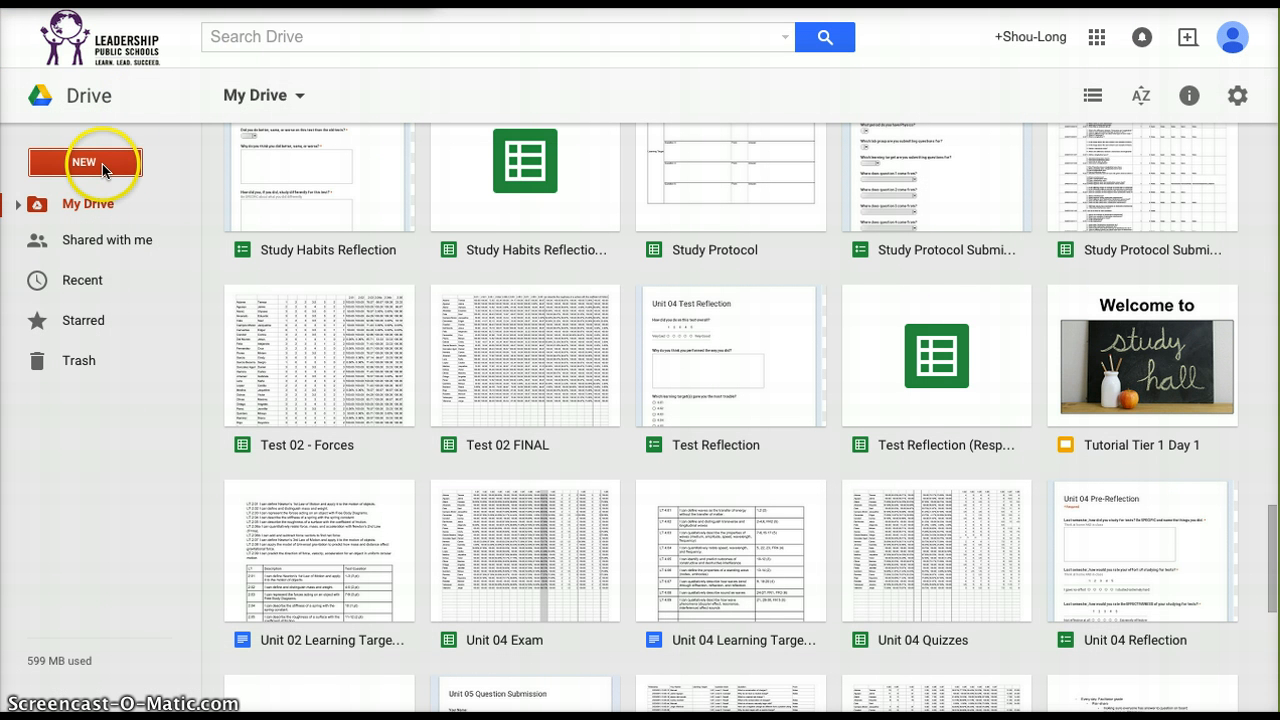
pyautogui.click(102, 164)
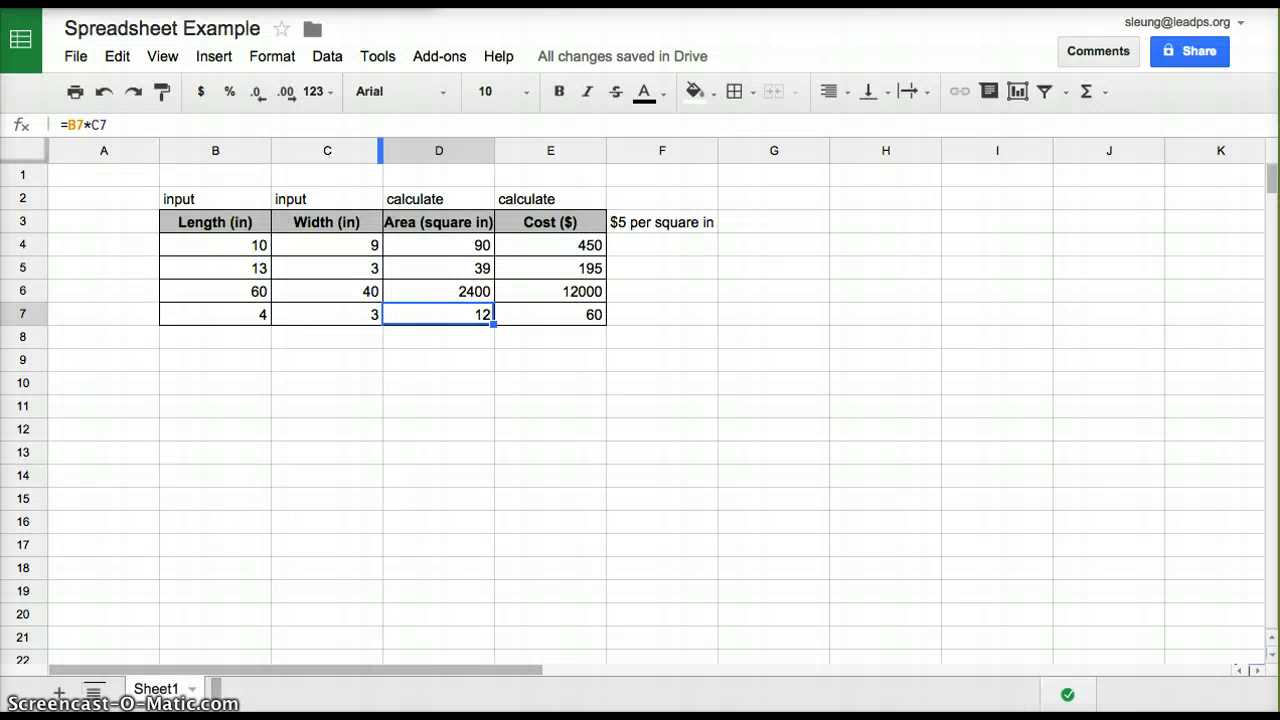
pyautogui.click(420, 410)
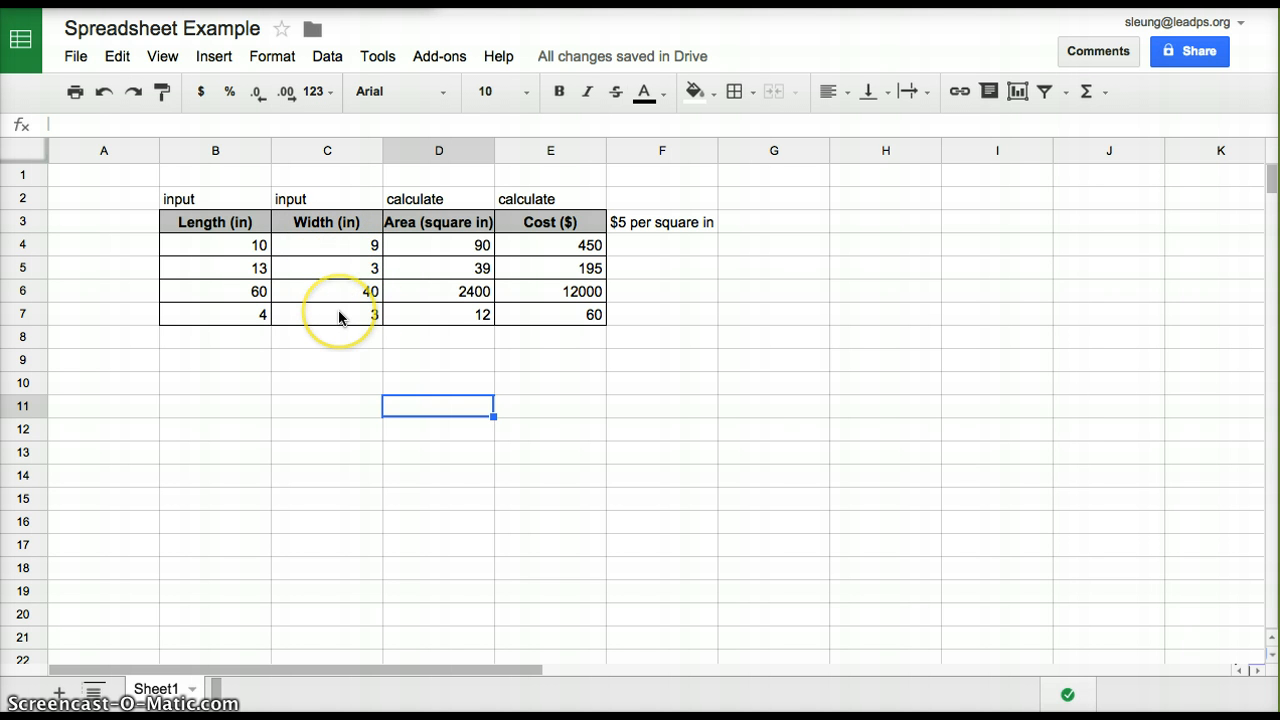
# Apply all borders to the range B10:E14 to outline a second table below the first
pyautogui.click(197, 393)
pyautogui.moveTo(196, 393); pyautogui.dragTo(573, 490)
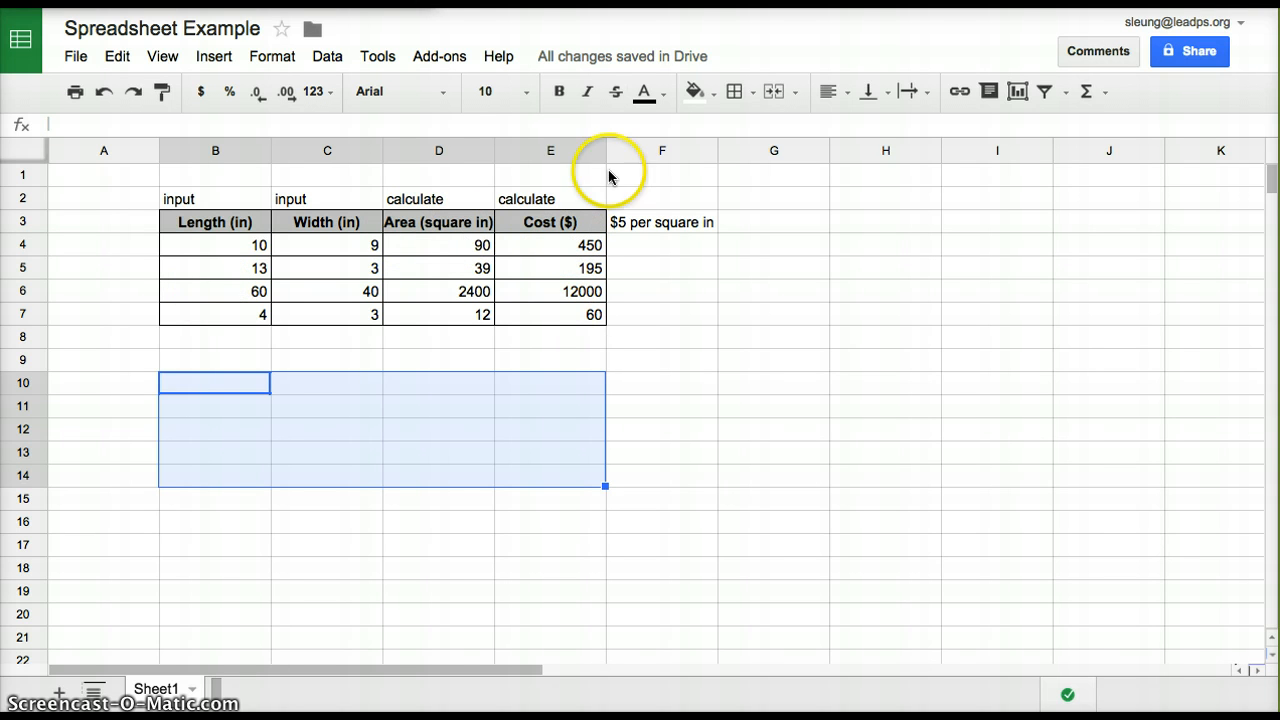
pyautogui.click(755, 93)
pyautogui.click(741, 142)
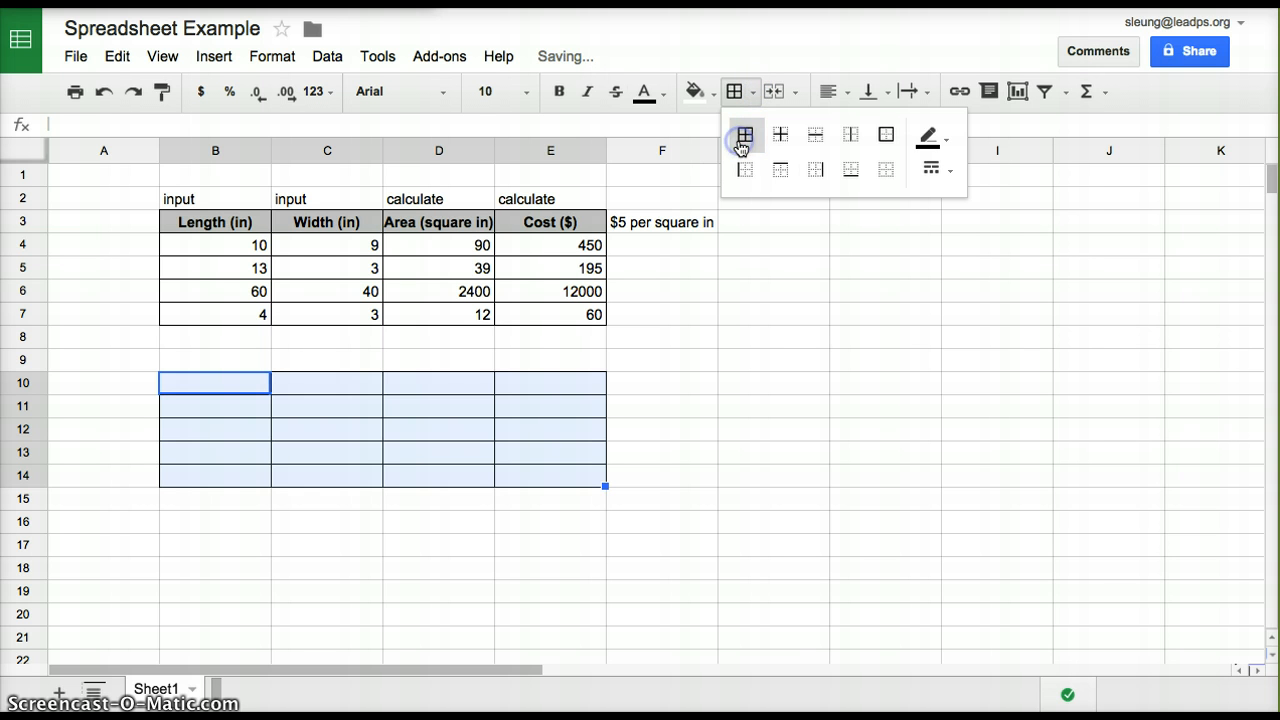
pyautogui.click(611, 380)
# Fill the second table's header cells B10:E10 with grey
pyautogui.click(203, 386)
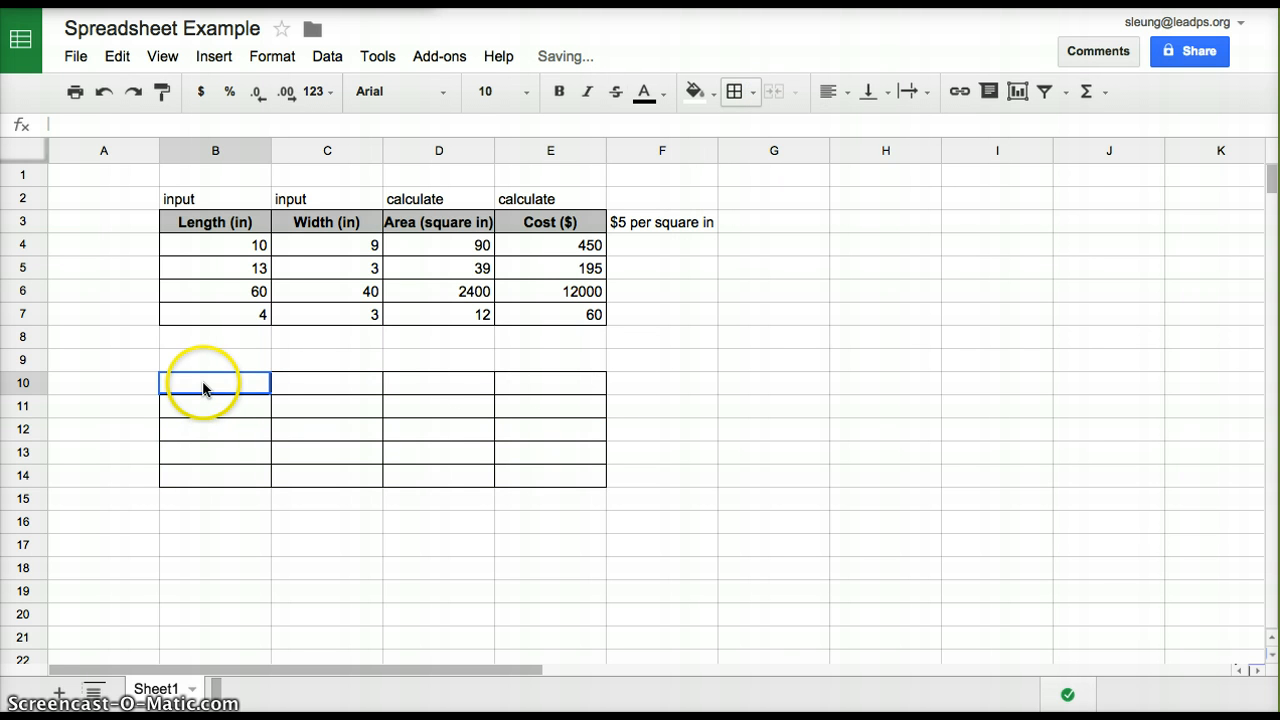
pyautogui.keyDown('shift'); pyautogui.click(520, 387); pyautogui.keyUp('shift')
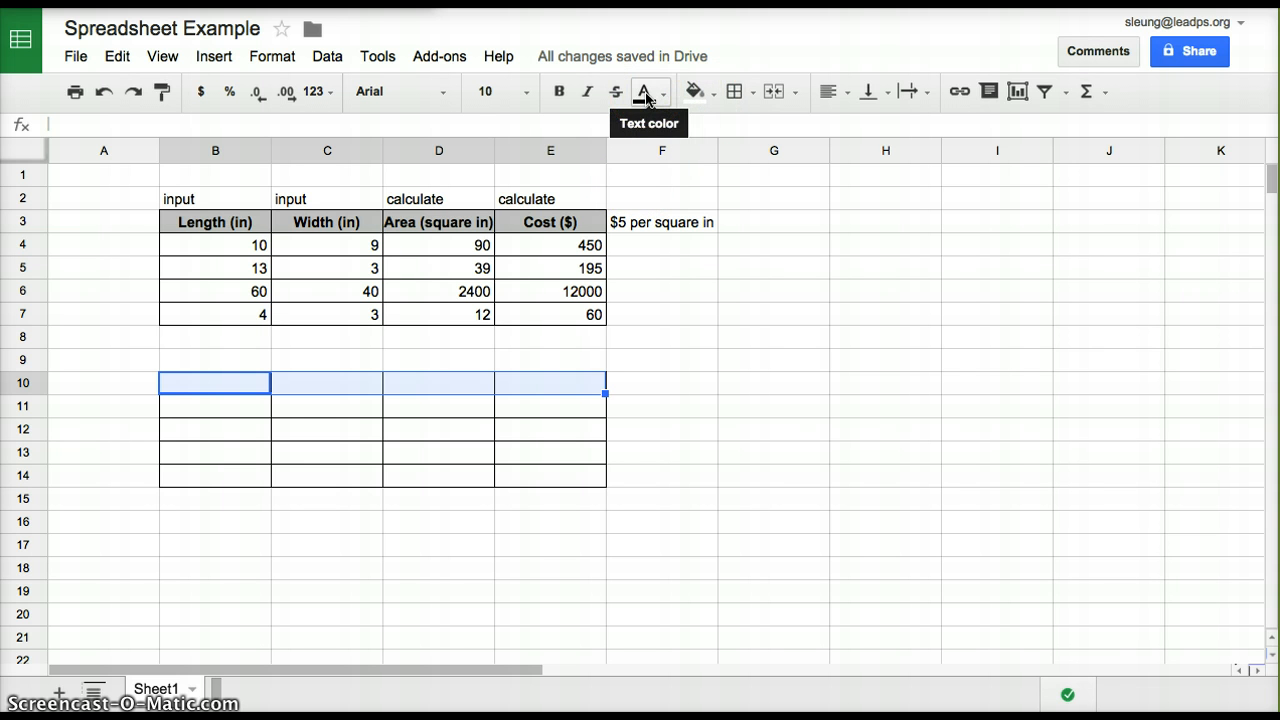
pyautogui.click(694, 91)
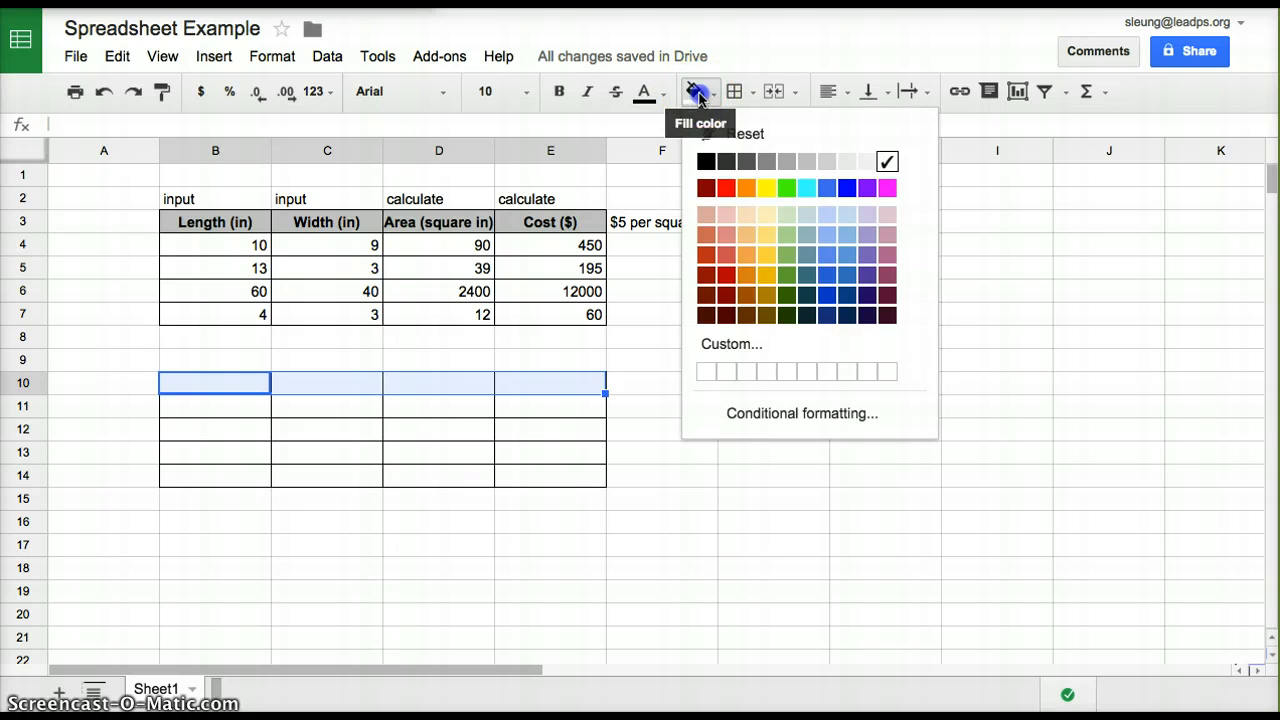
pyautogui.click(811, 163)
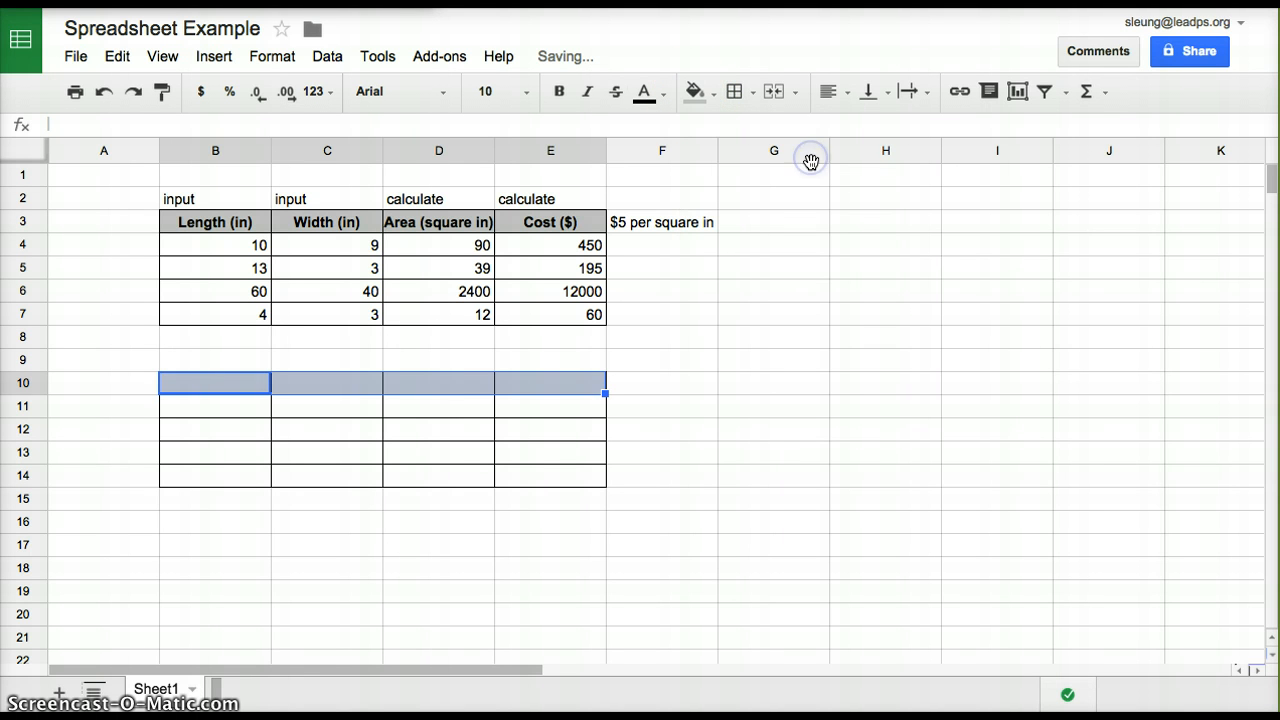
pyautogui.click(656, 400)
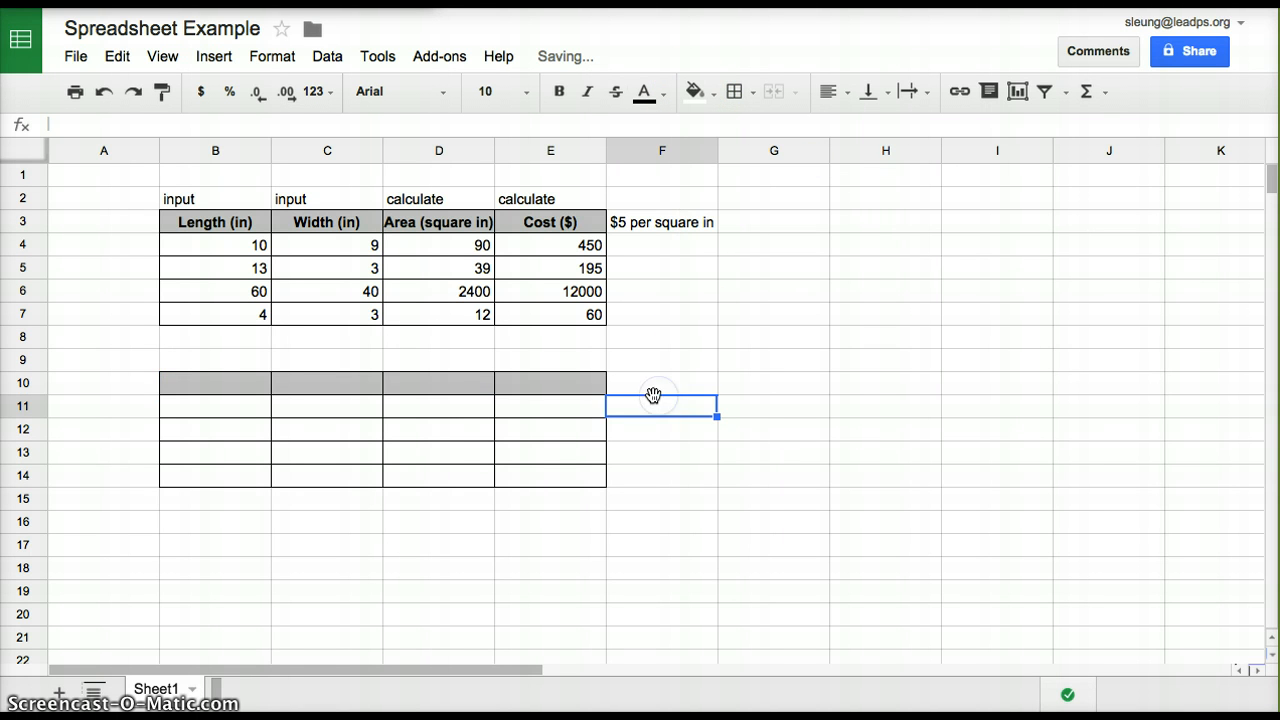
# Enter the headers "Length (in)", "Width (in)", "Area (square in)" and "Cost ($)" in cells B10 to E10
pyautogui.doubleClick(233, 384)
pyautogui.write('Length')
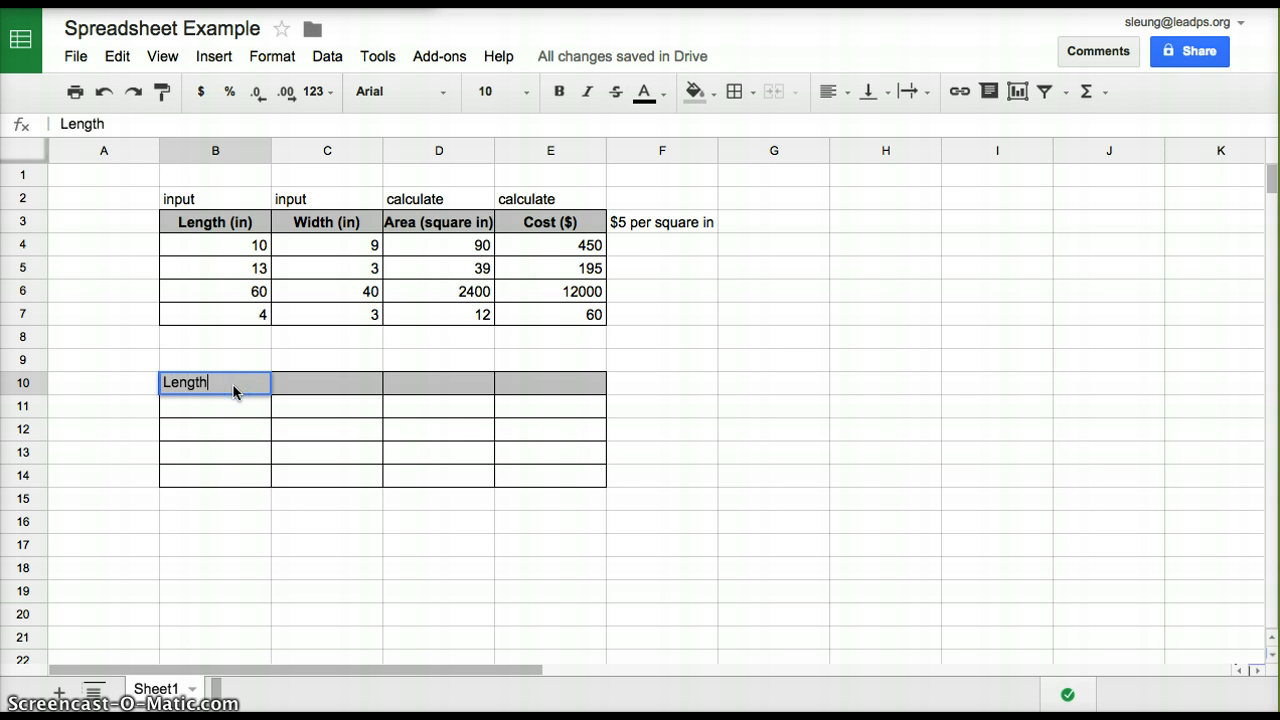
pyautogui.write(' (in)')
pyautogui.press('Tab')
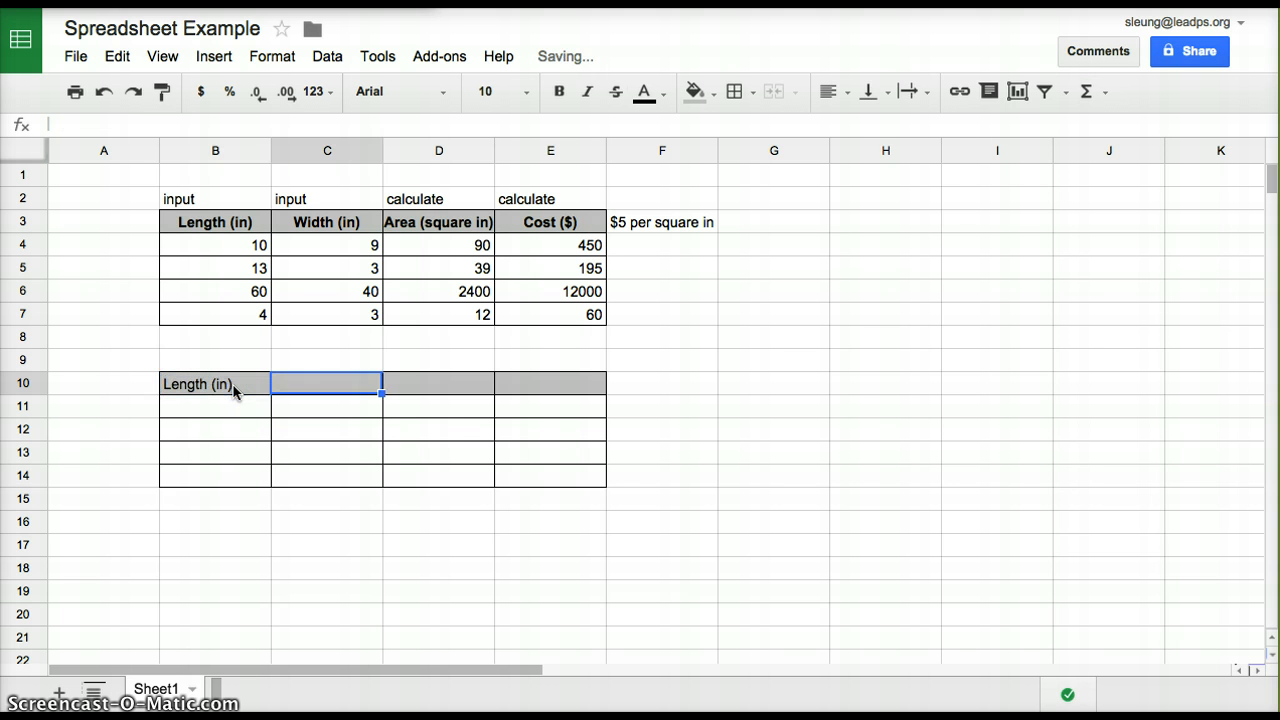
pyautogui.write('Width (in)')
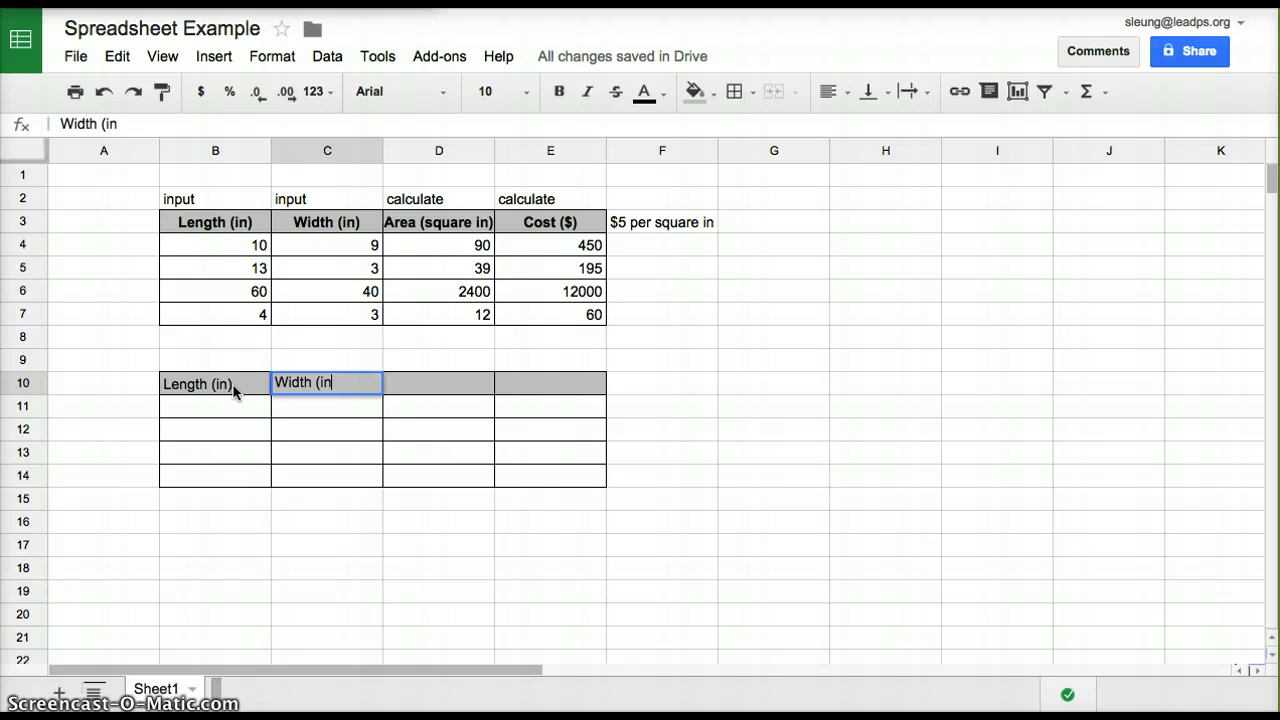
pyautogui.press('Tab')
pyautogui.write('Area (sq')
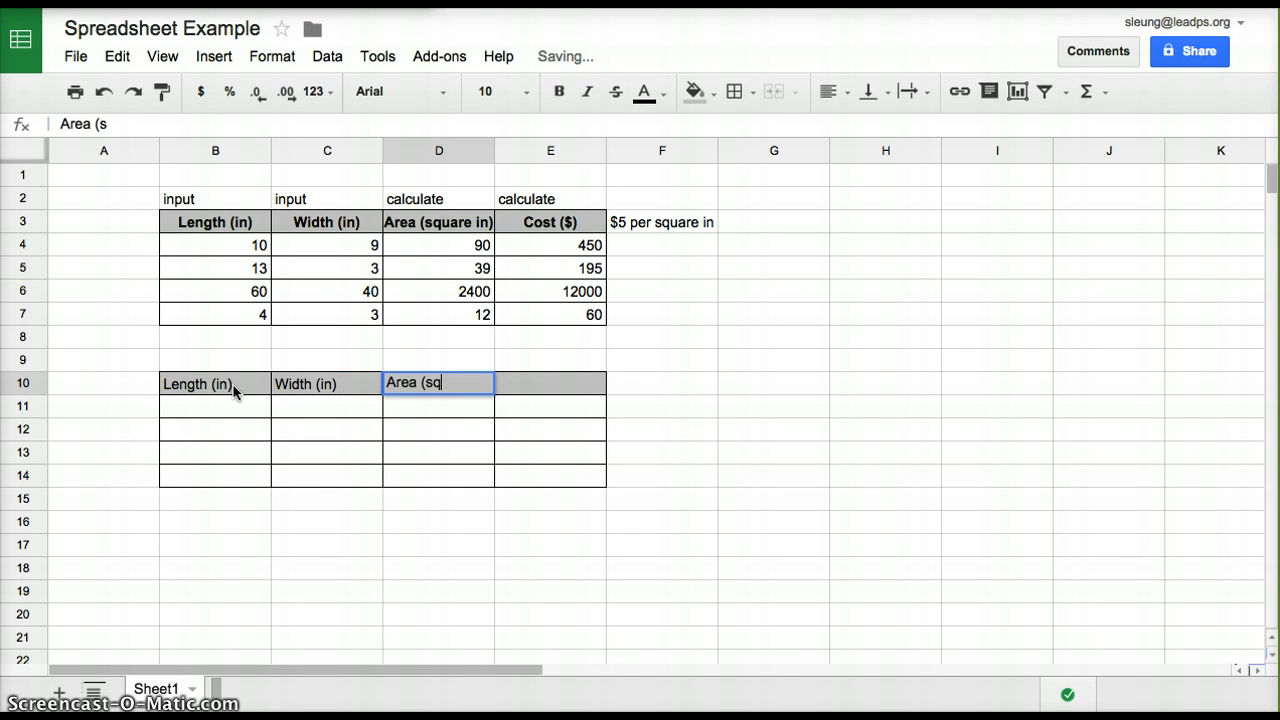
pyautogui.write('uare in)')
pyautogui.press('Tab')
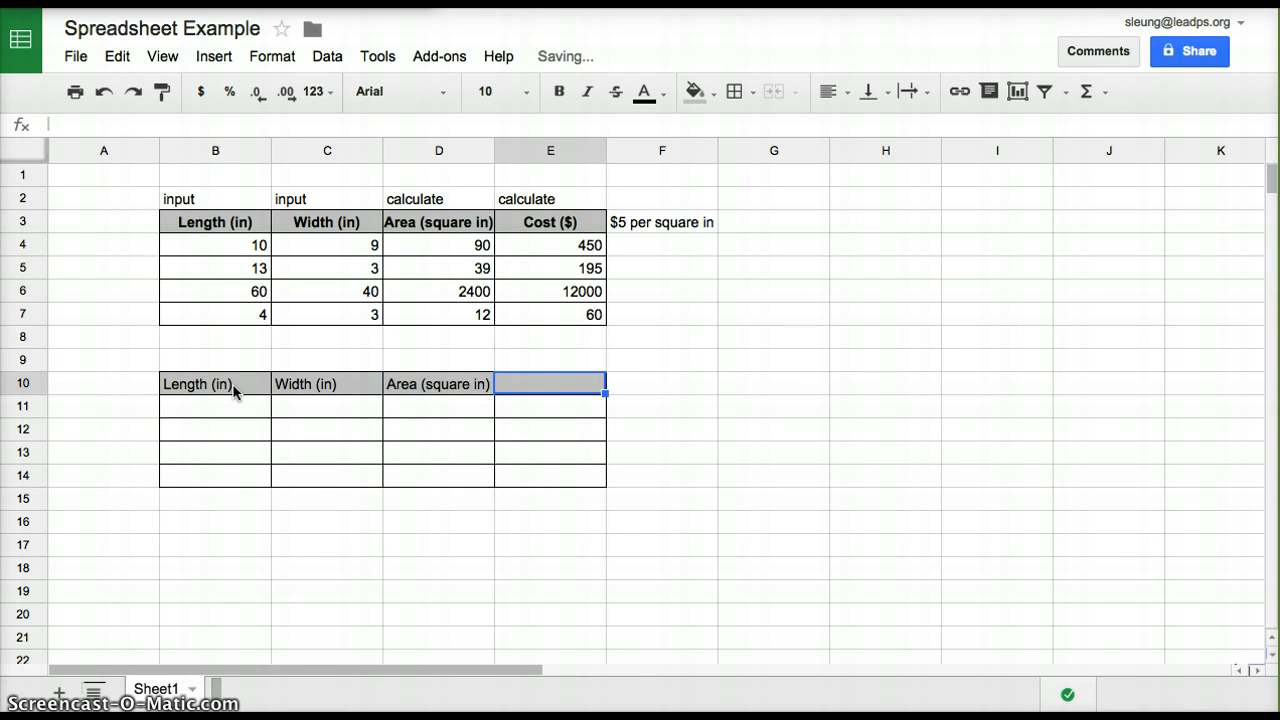
pyautogui.write('Cost ($)')
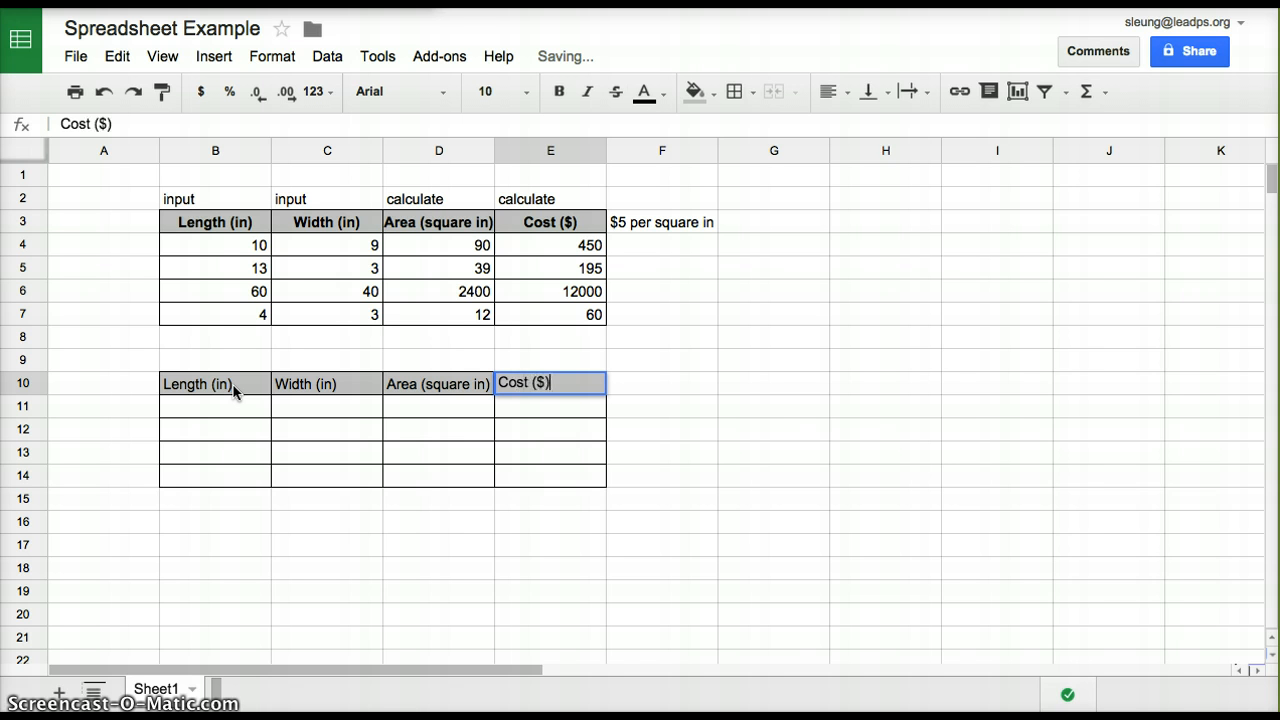
pyautogui.click(410, 407)
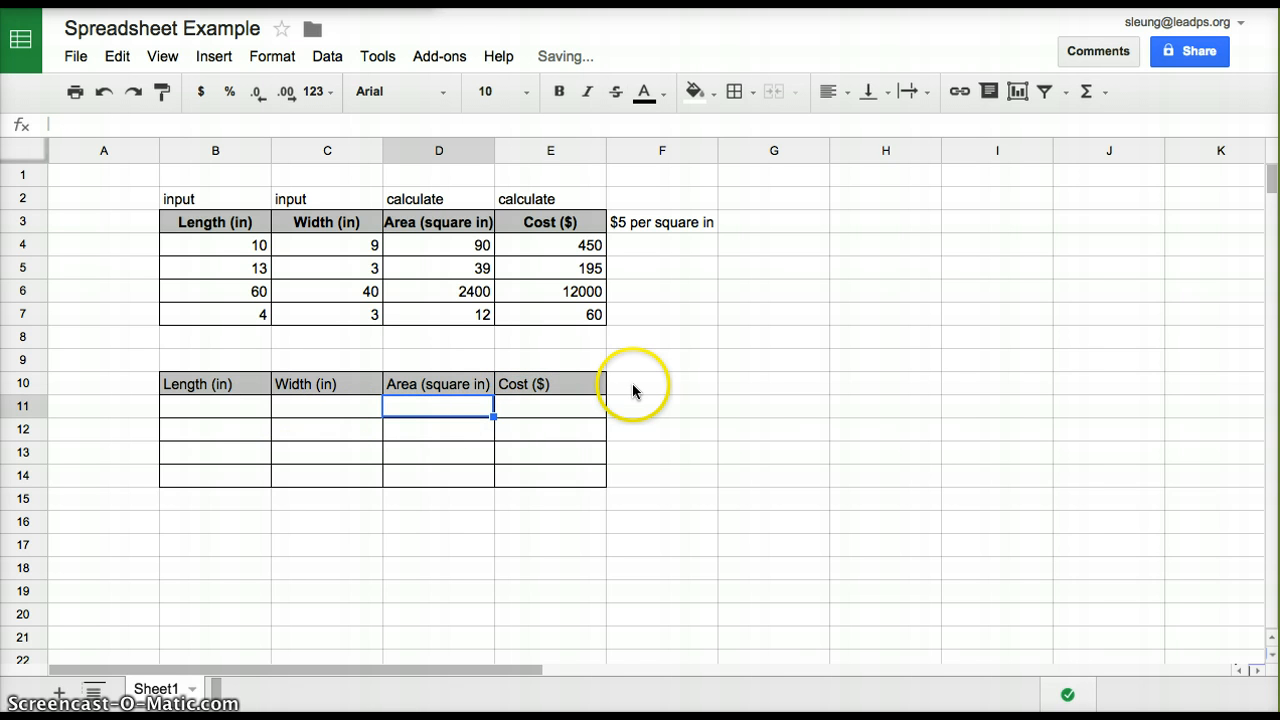
# Center and bold the header cells B10:E10 of the second table
pyautogui.click(246, 380)
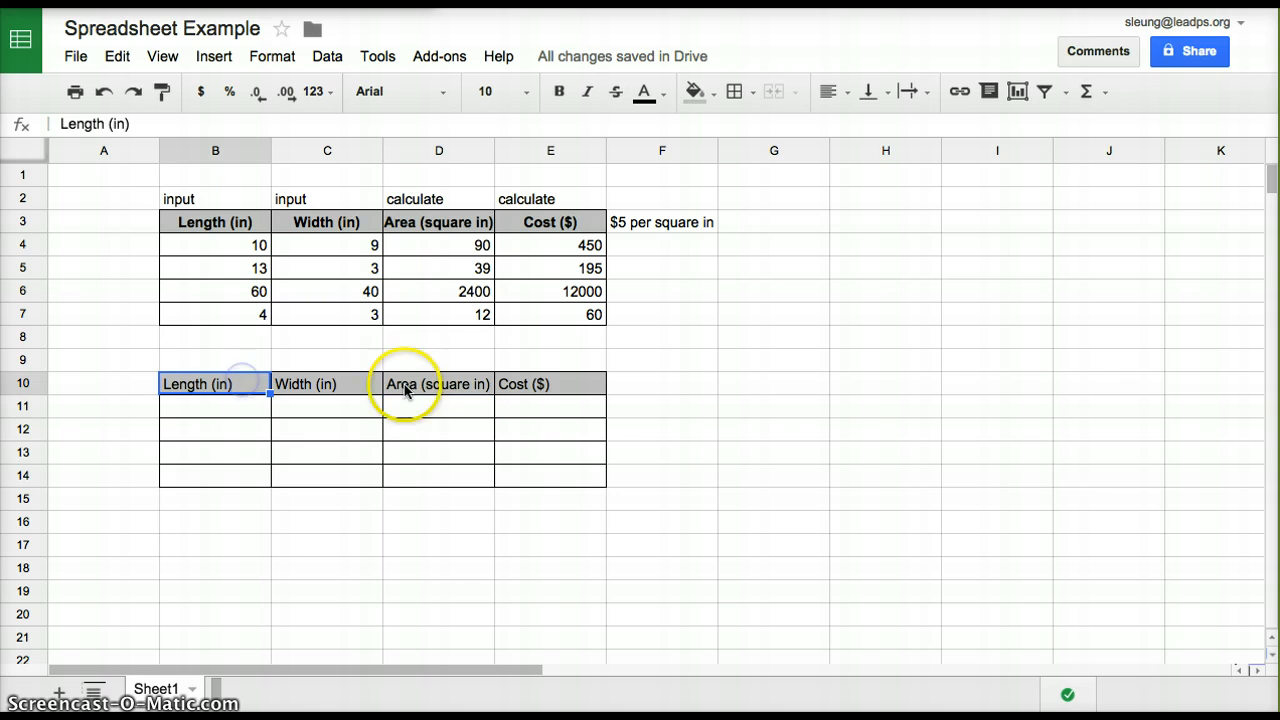
pyautogui.keyDown('shift'); pyautogui.click(530, 383); pyautogui.keyUp('shift')
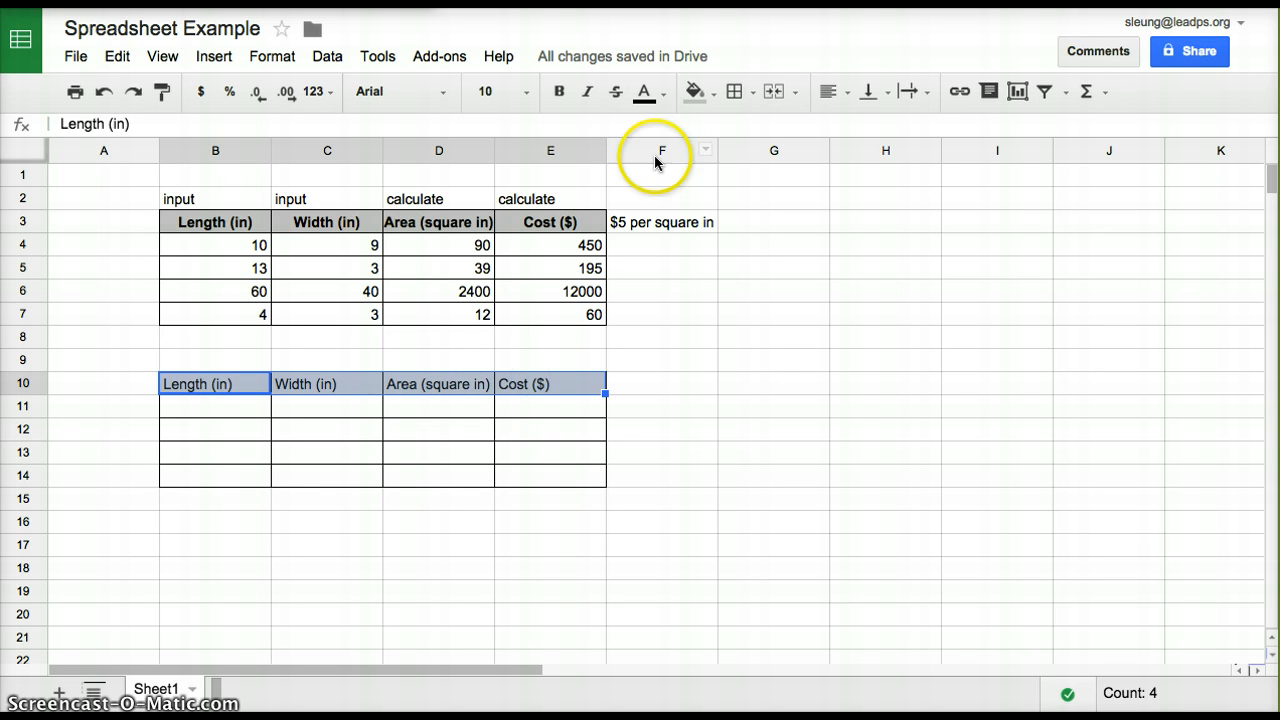
pyautogui.click(844, 98)
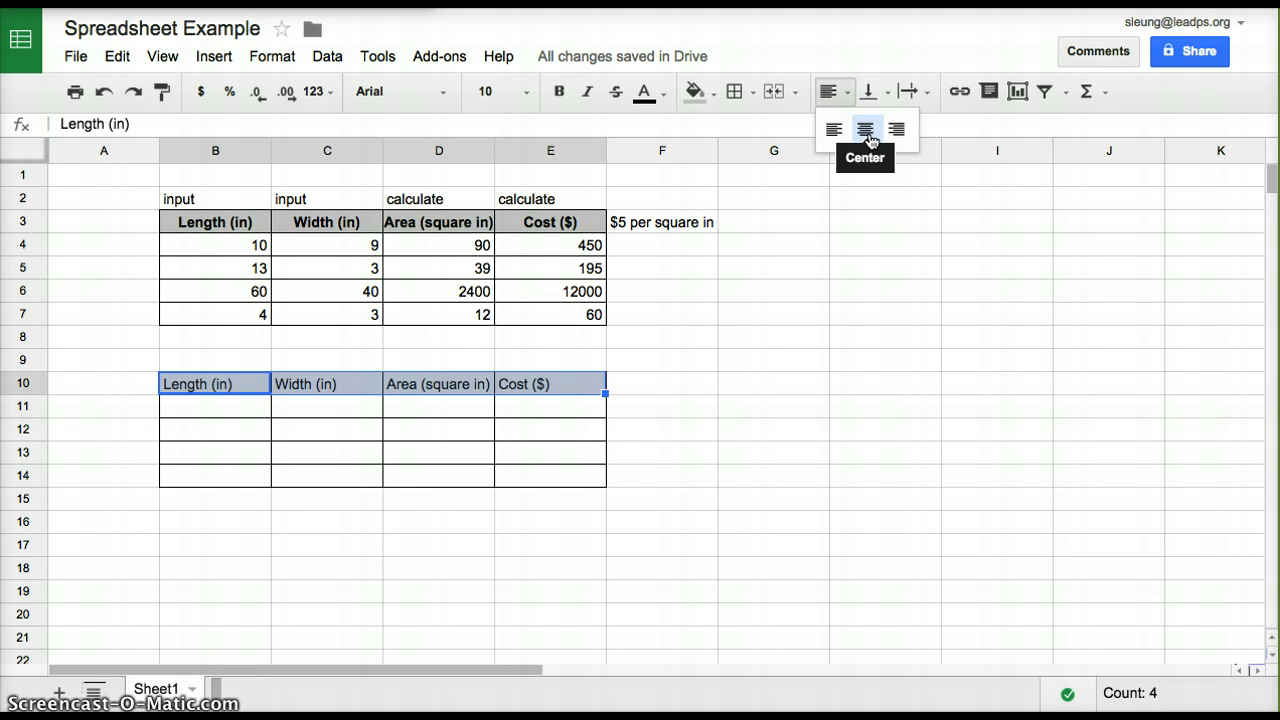
pyautogui.click(869, 140)
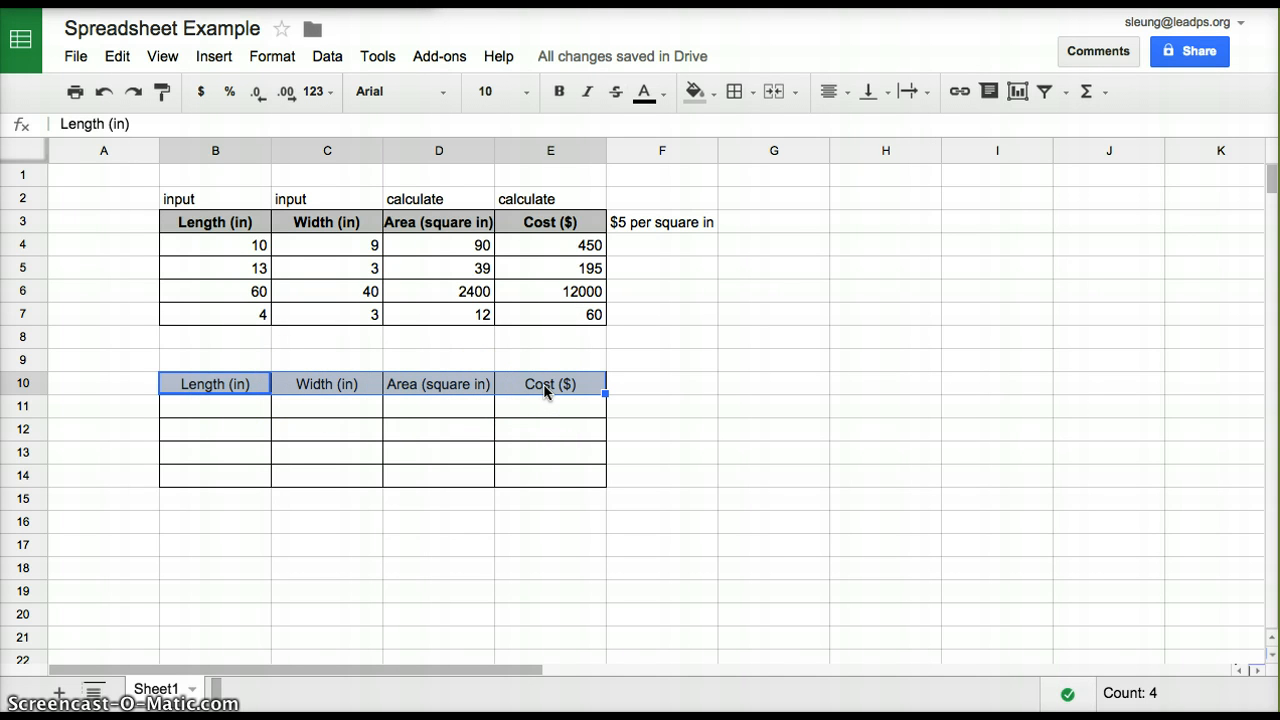
pyautogui.click(558, 99)
pyautogui.click(625, 445)
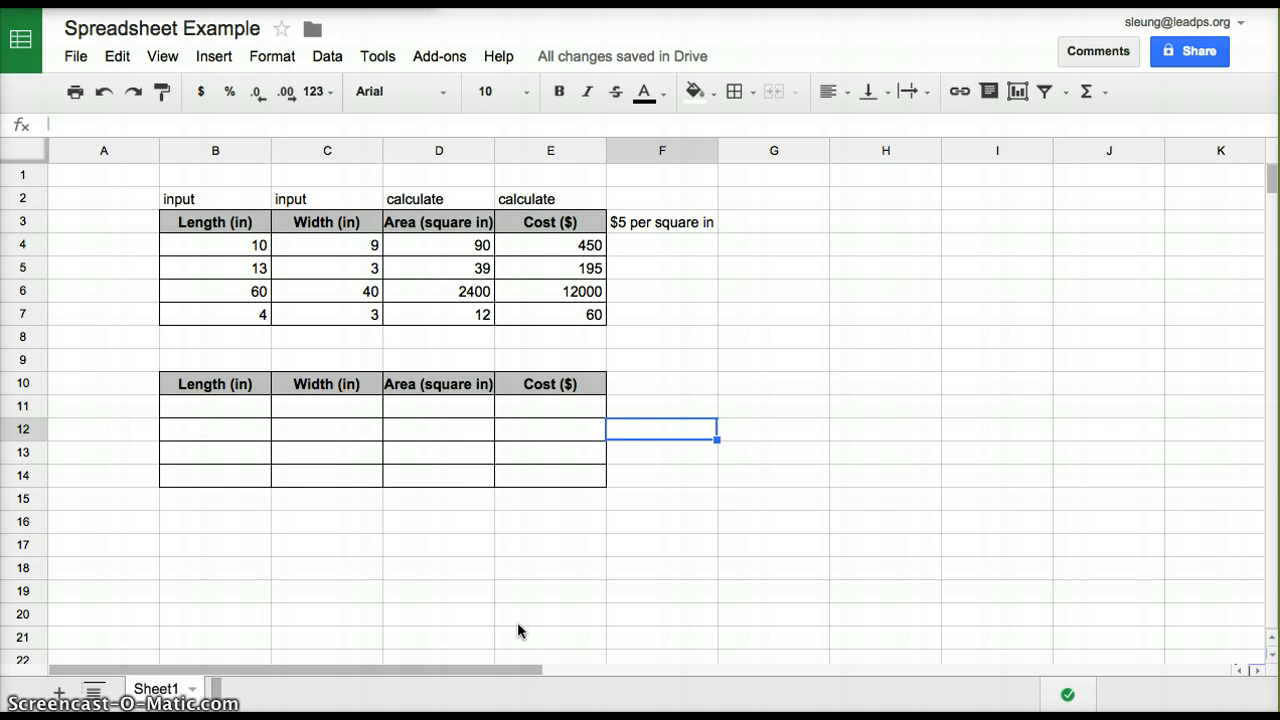
pyautogui.click(243, 415)
pyautogui.write('10')
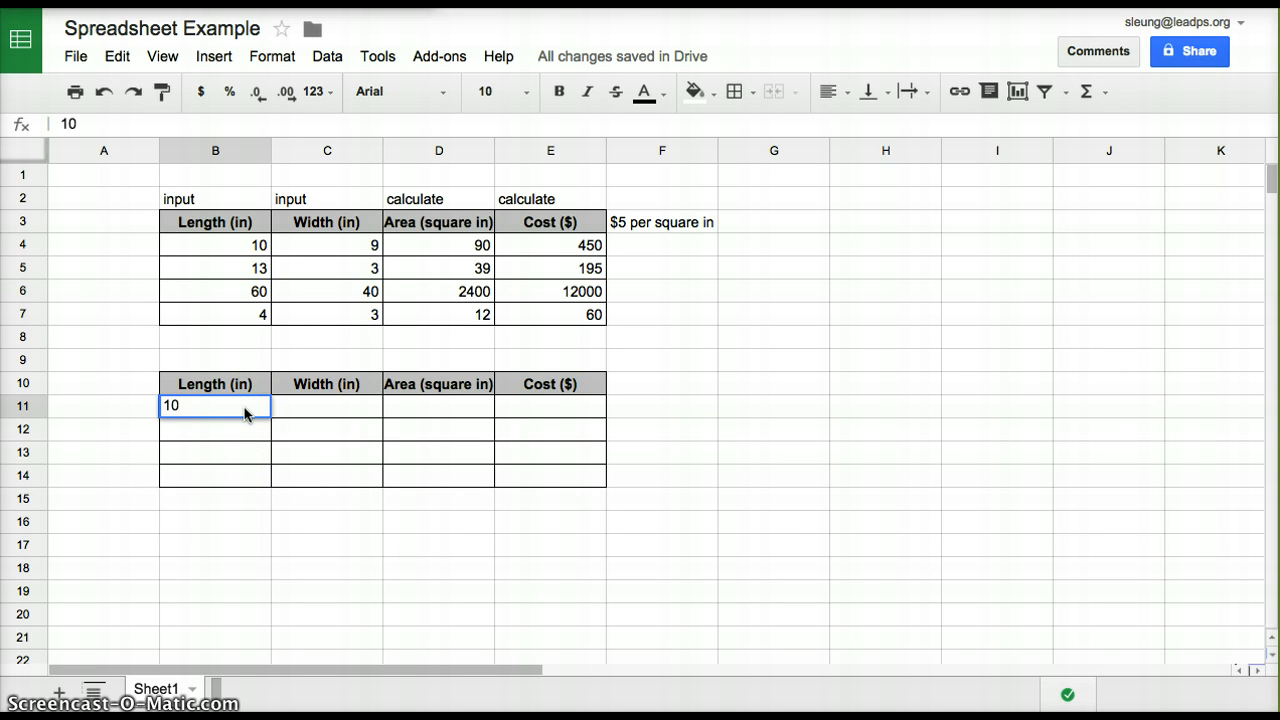
pyautogui.press('Tab')
pyautogui.write('9')
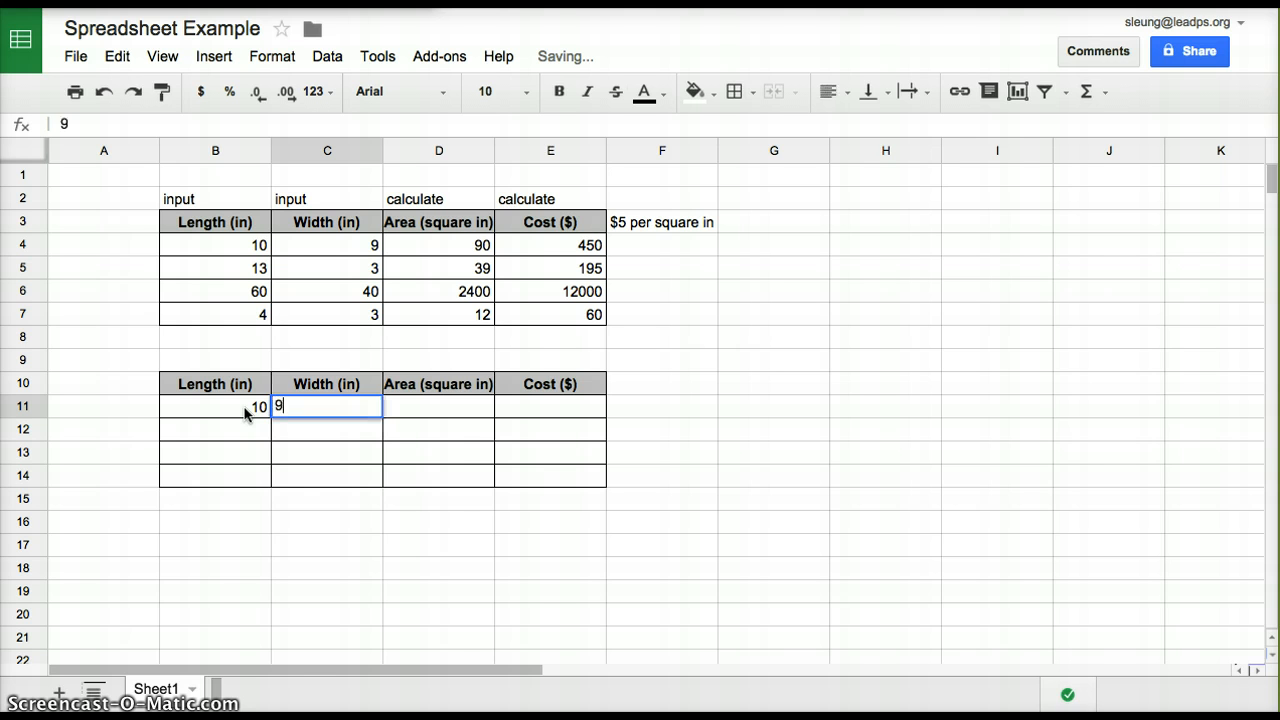
pyautogui.press('Tab')
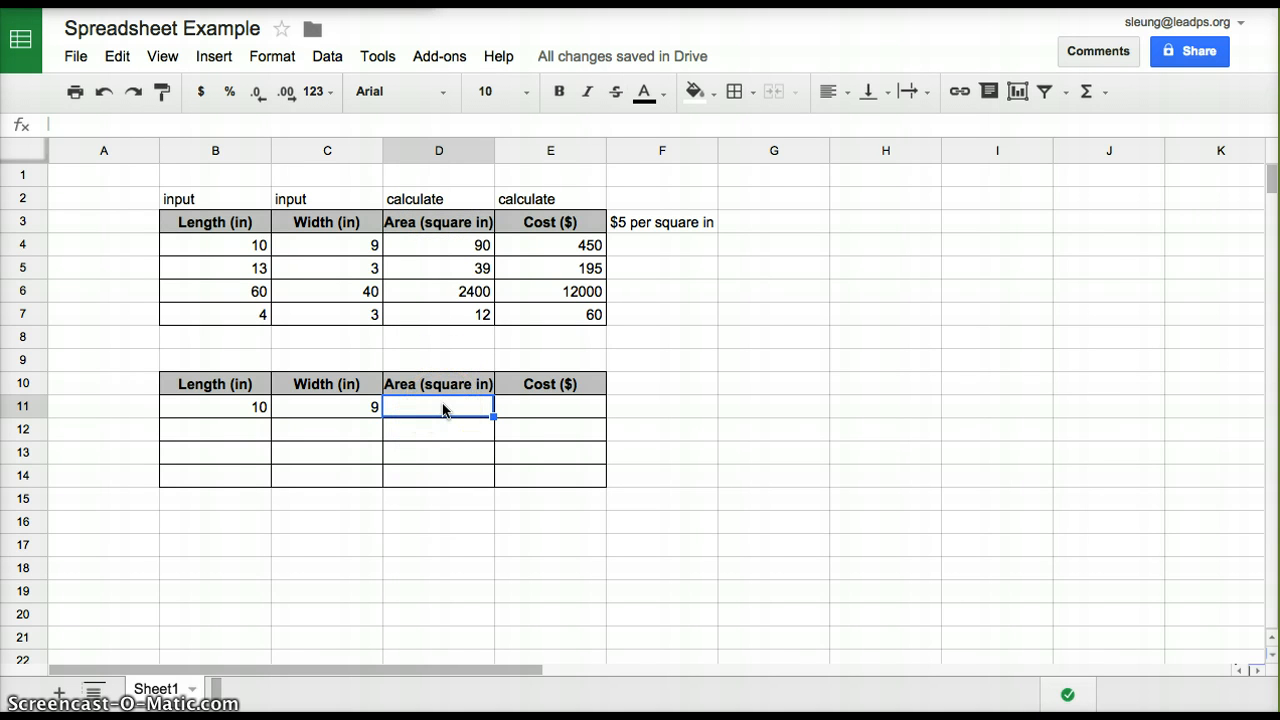
pyautogui.click(257, 409)
pyautogui.press('Delete')
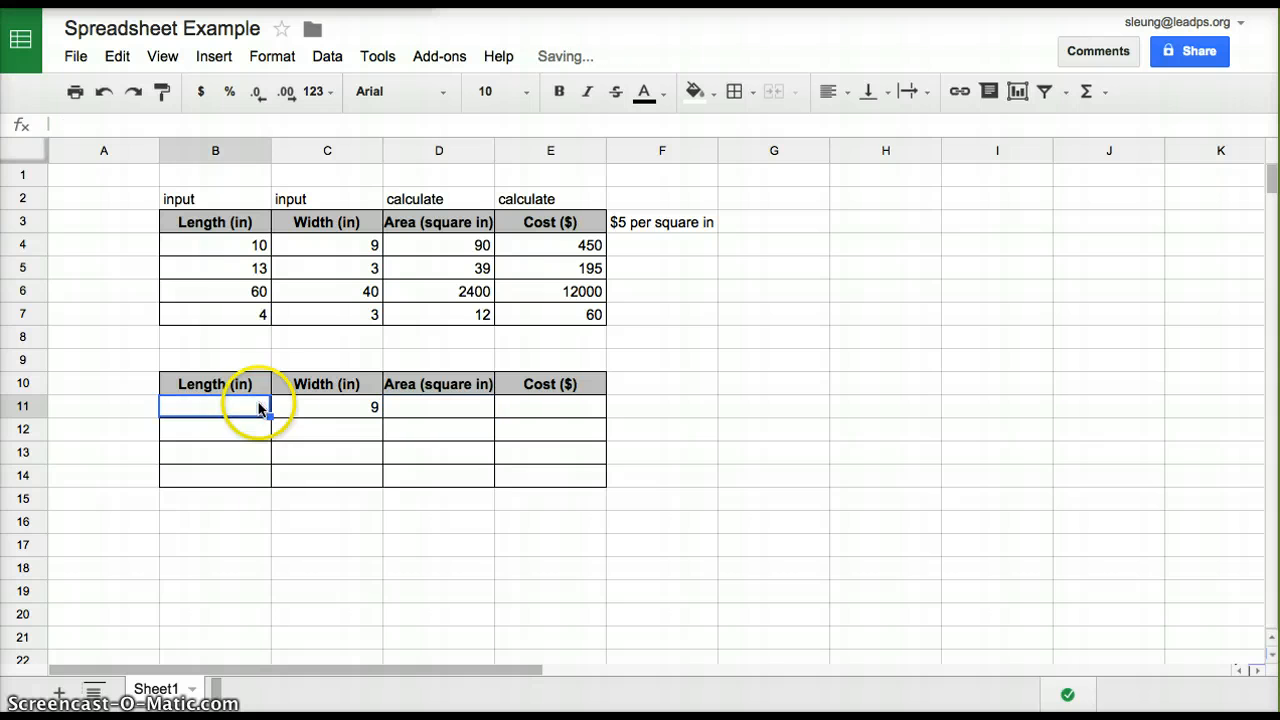
pyautogui.click(335, 407)
pyautogui.press('Delete')
pyautogui.click(425, 408)
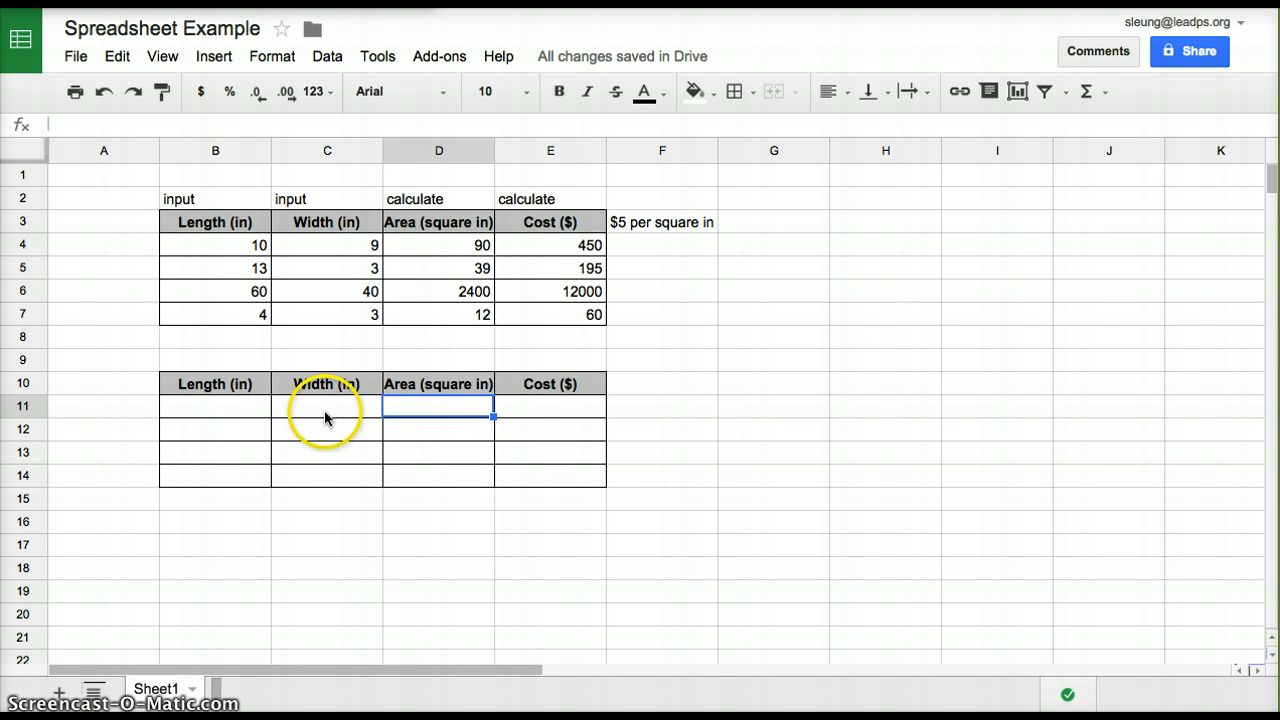
pyautogui.doubleClick(451, 407)
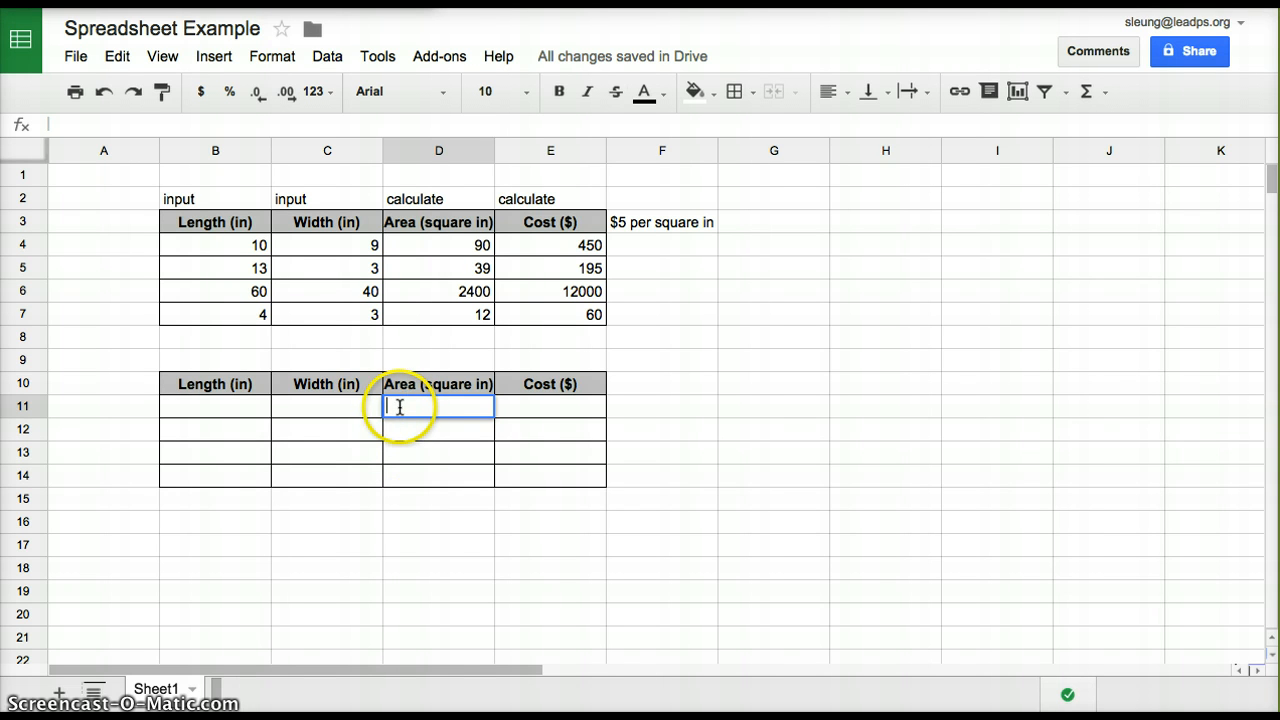
pyautogui.click(251, 410)
pyautogui.click(316, 412)
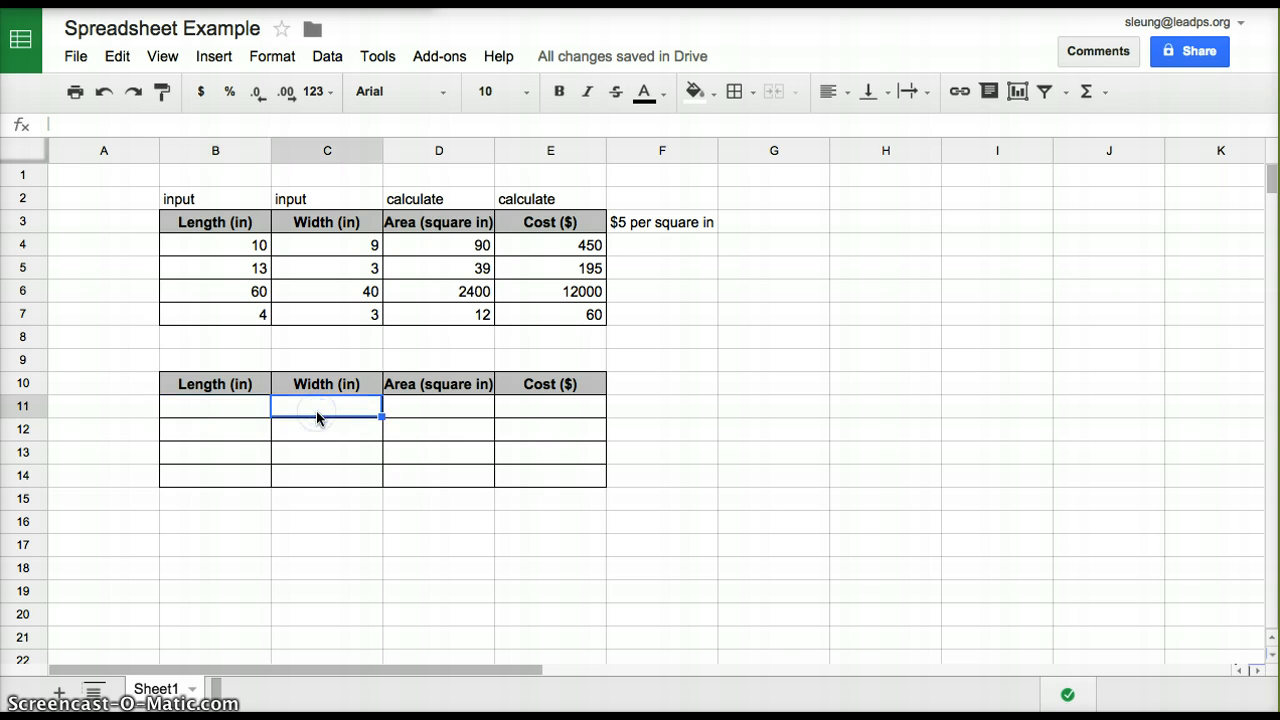
pyautogui.click(230, 404)
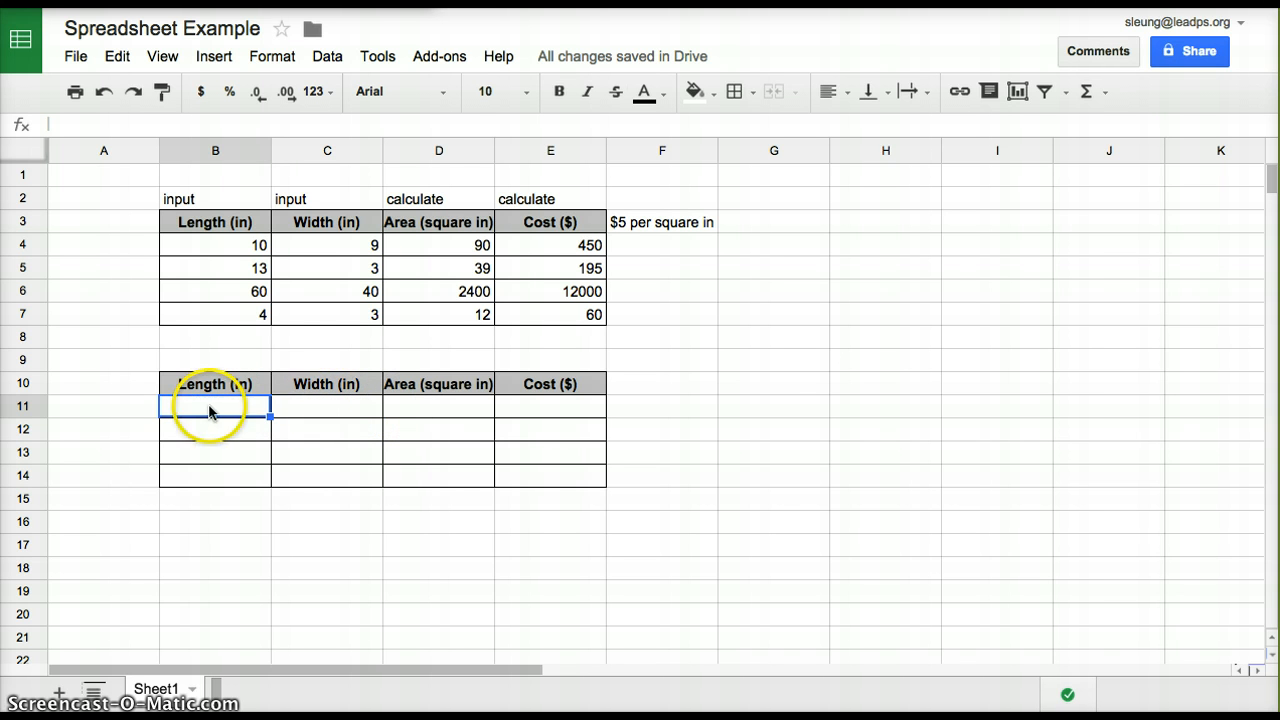
pyautogui.click(302, 408)
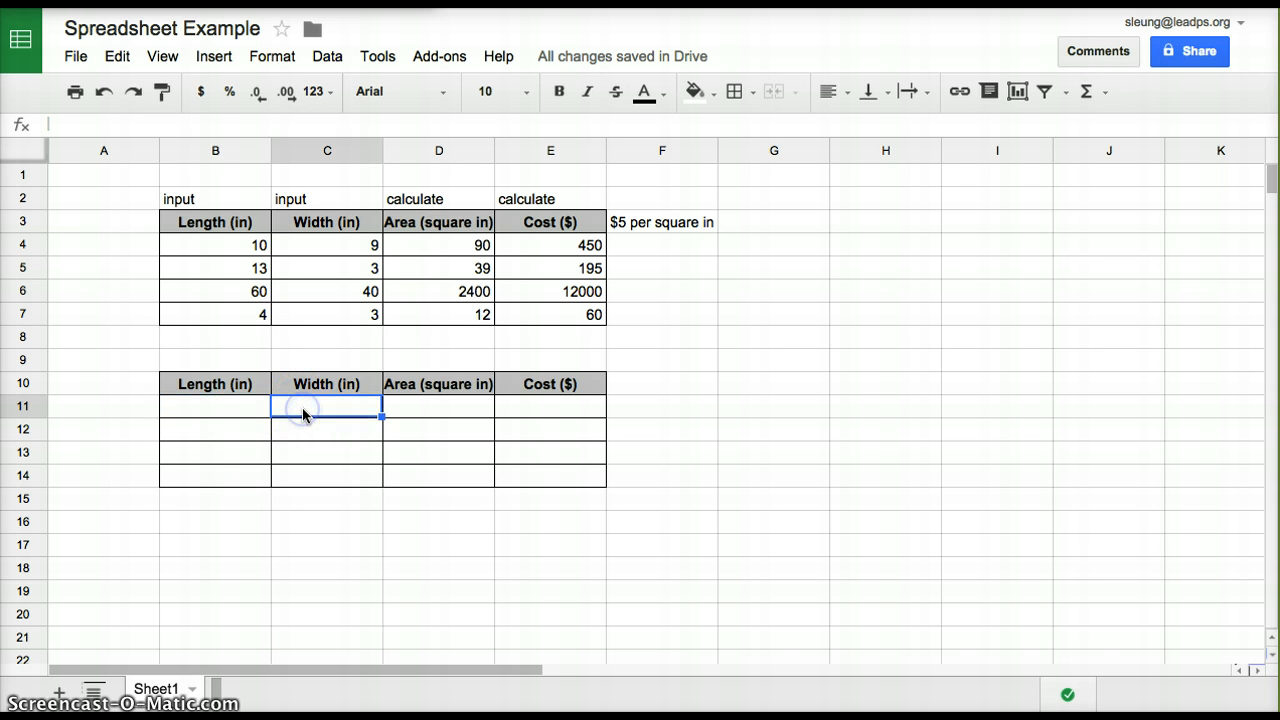
# Enter the area formula =B11*C11 in cell D11 and check its cell references
pyautogui.doubleClick(429, 404)
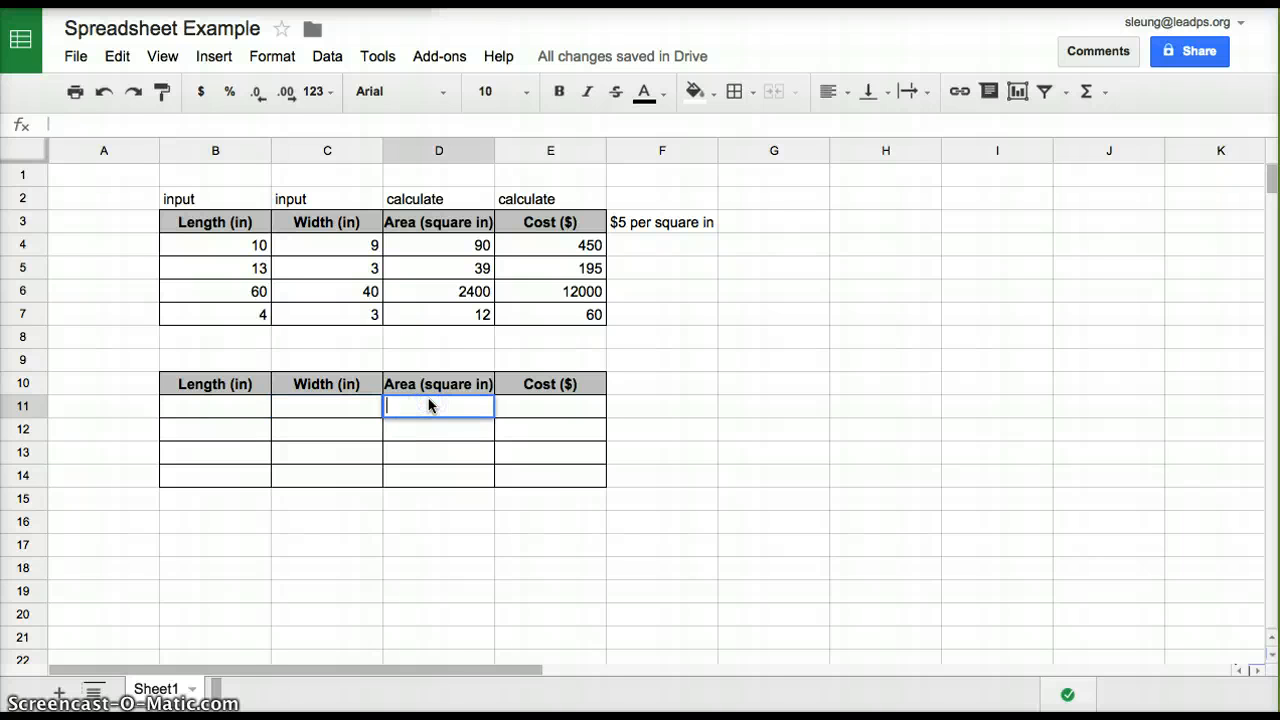
pyautogui.write('=')
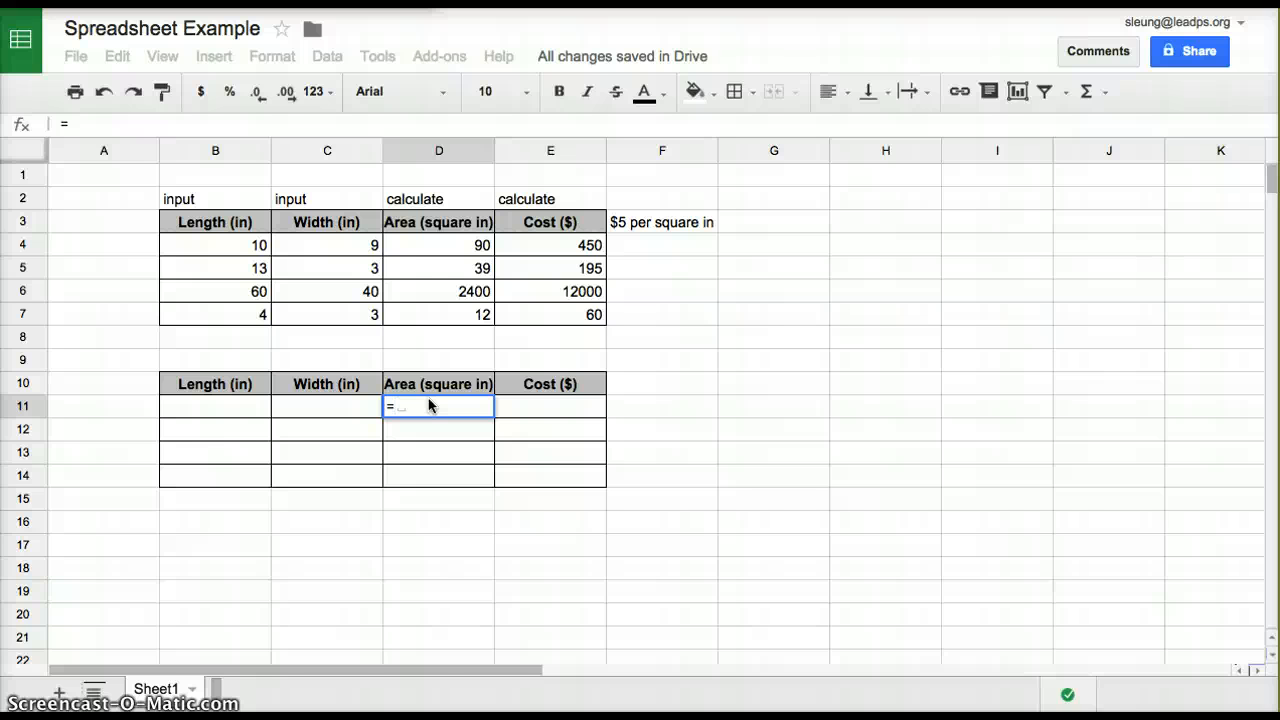
pyautogui.click(238, 404)
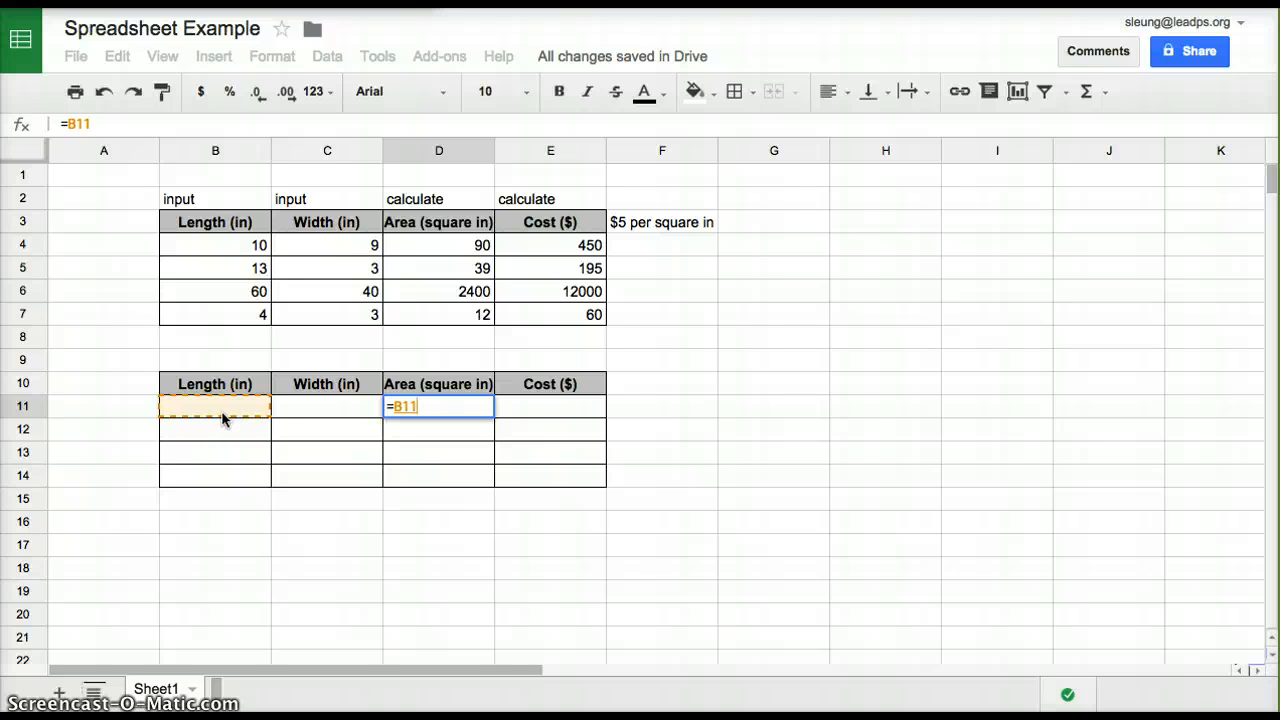
pyautogui.write('*')
pyautogui.click(349, 408)
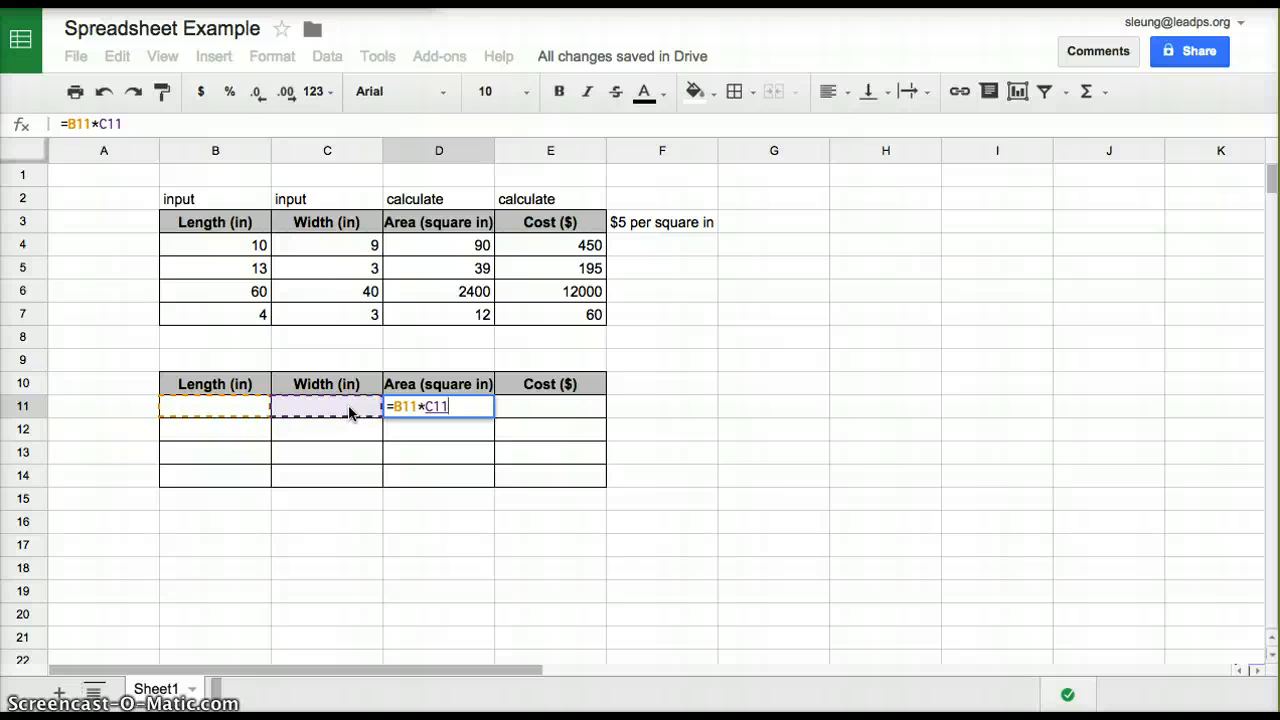
pyautogui.click(596, 485)
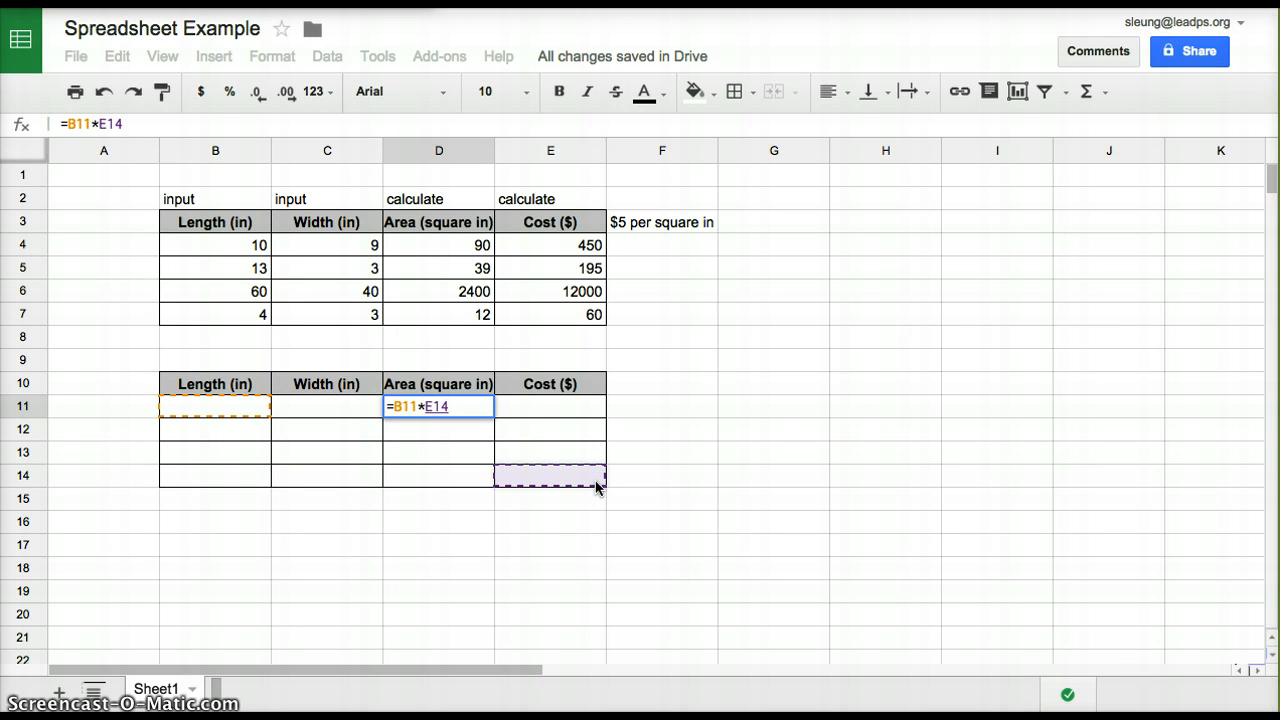
pyautogui.click(584, 479)
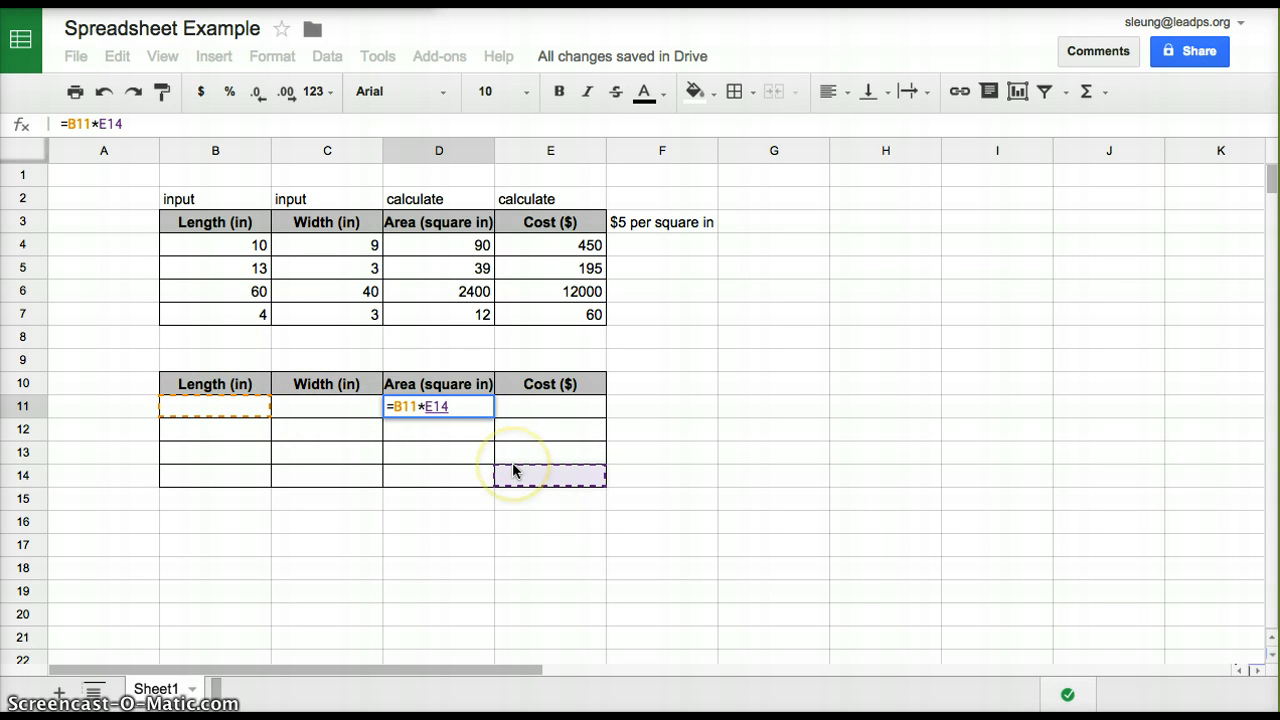
pyautogui.click(358, 411)
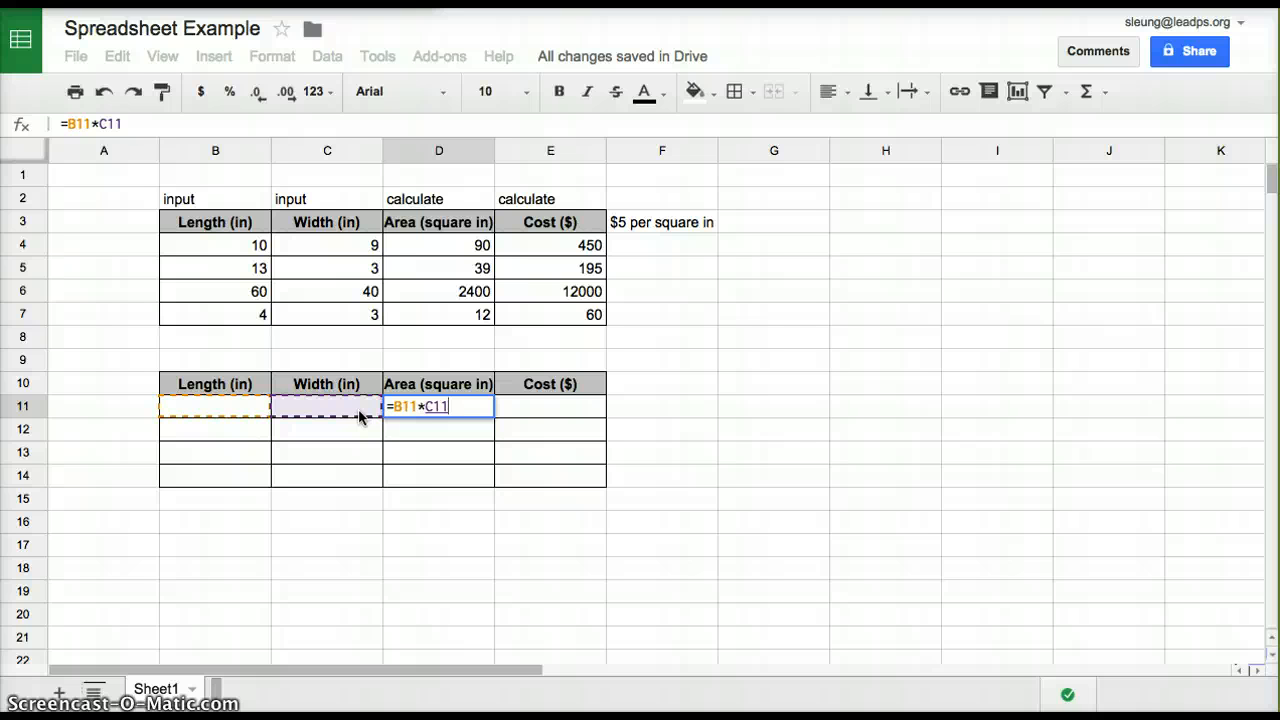
pyautogui.press('Return')
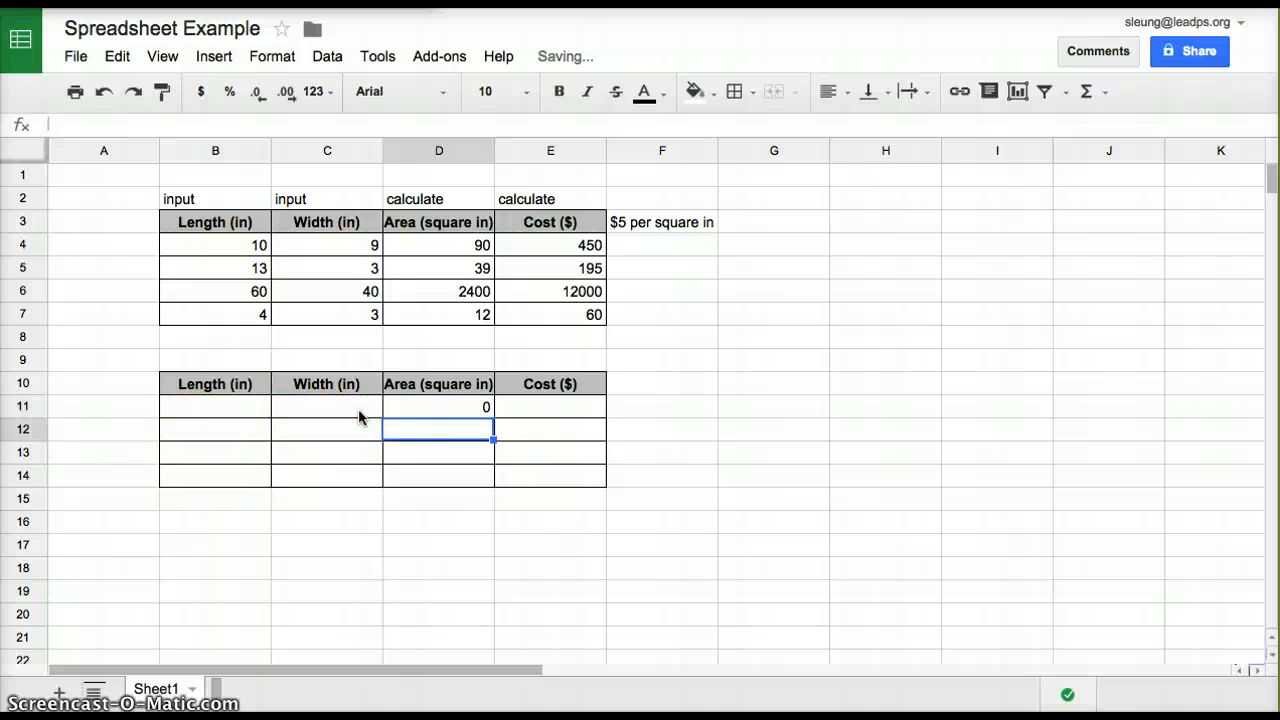
pyautogui.click(433, 405)
pyautogui.doubleClick(433, 405)
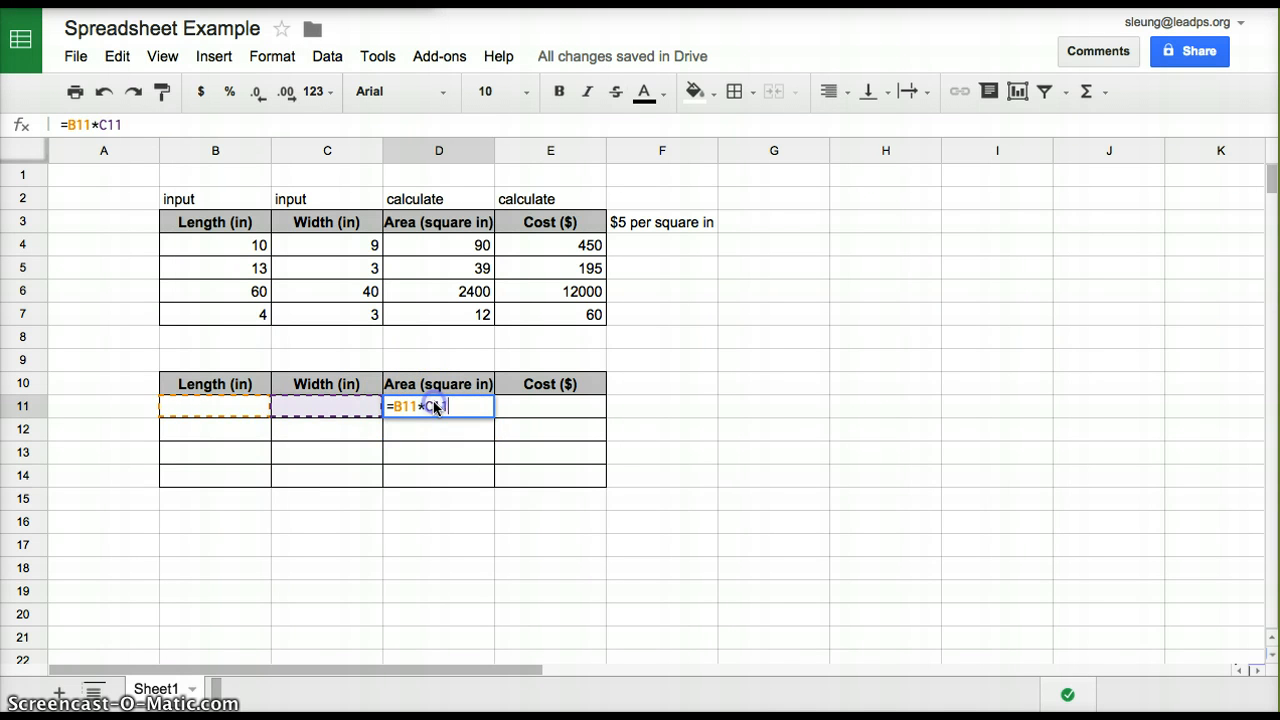
pyautogui.click(465, 407)
pyautogui.press('Return')
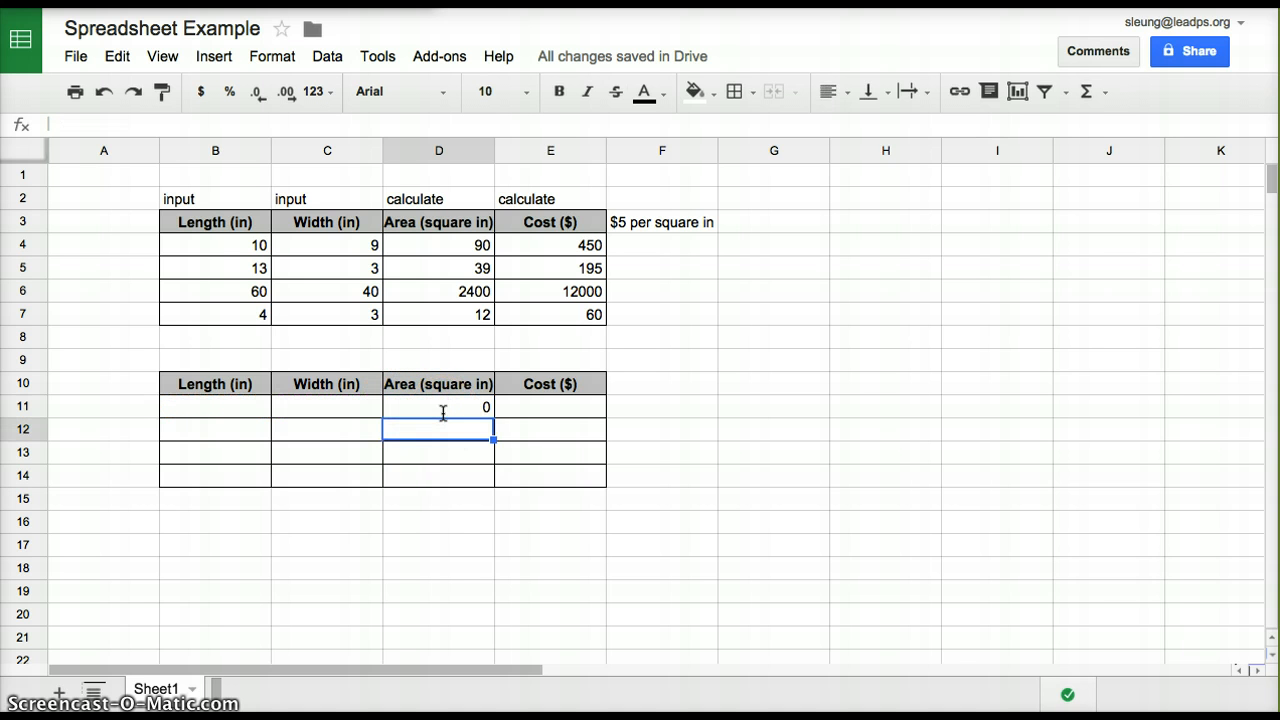
# Enter a length of 10 and a width of 9 in row 11 of the second table
pyautogui.click(234, 403)
pyautogui.write('10')
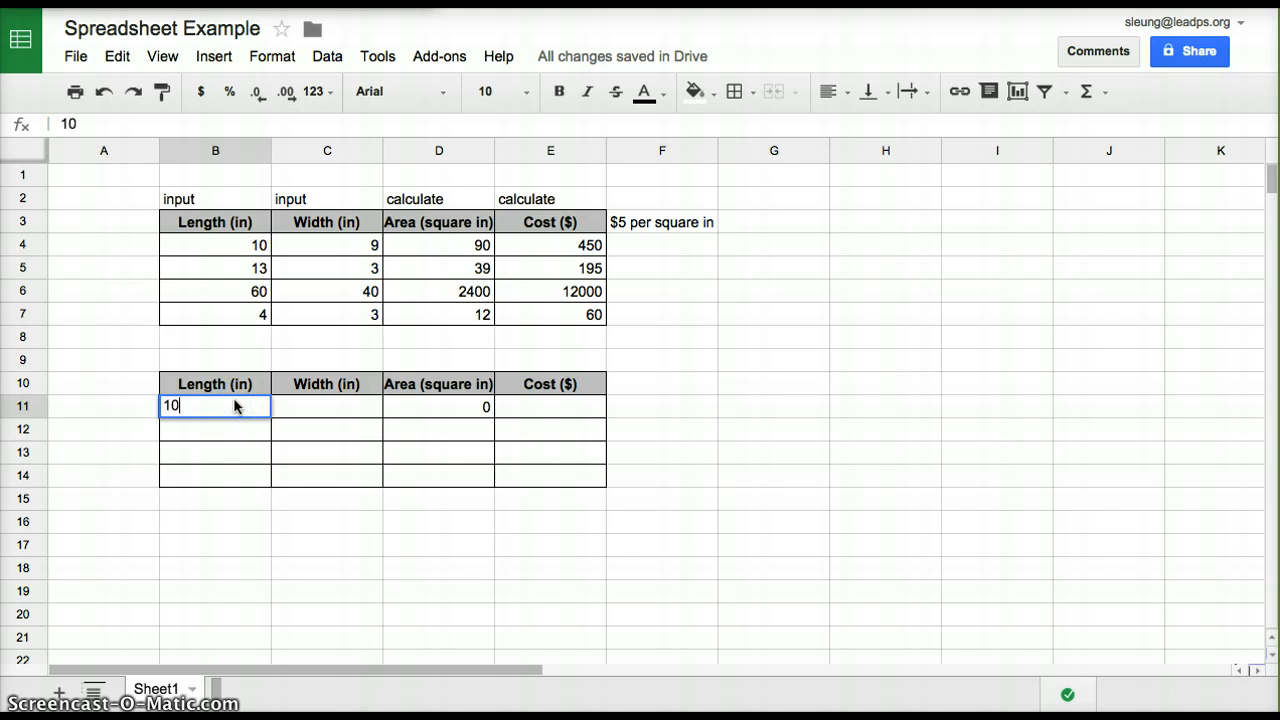
pyautogui.press('Tab')
pyautogui.write('9')
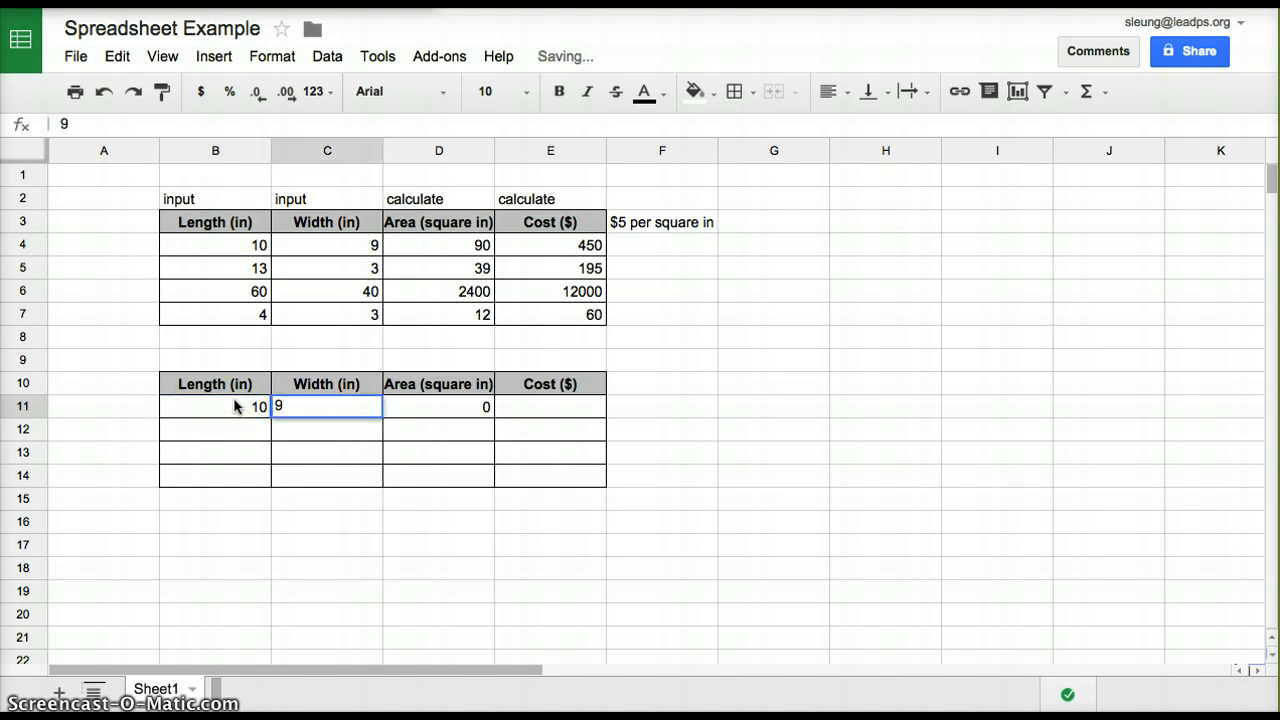
pyautogui.press('Tab')
pyautogui.click(450, 430)
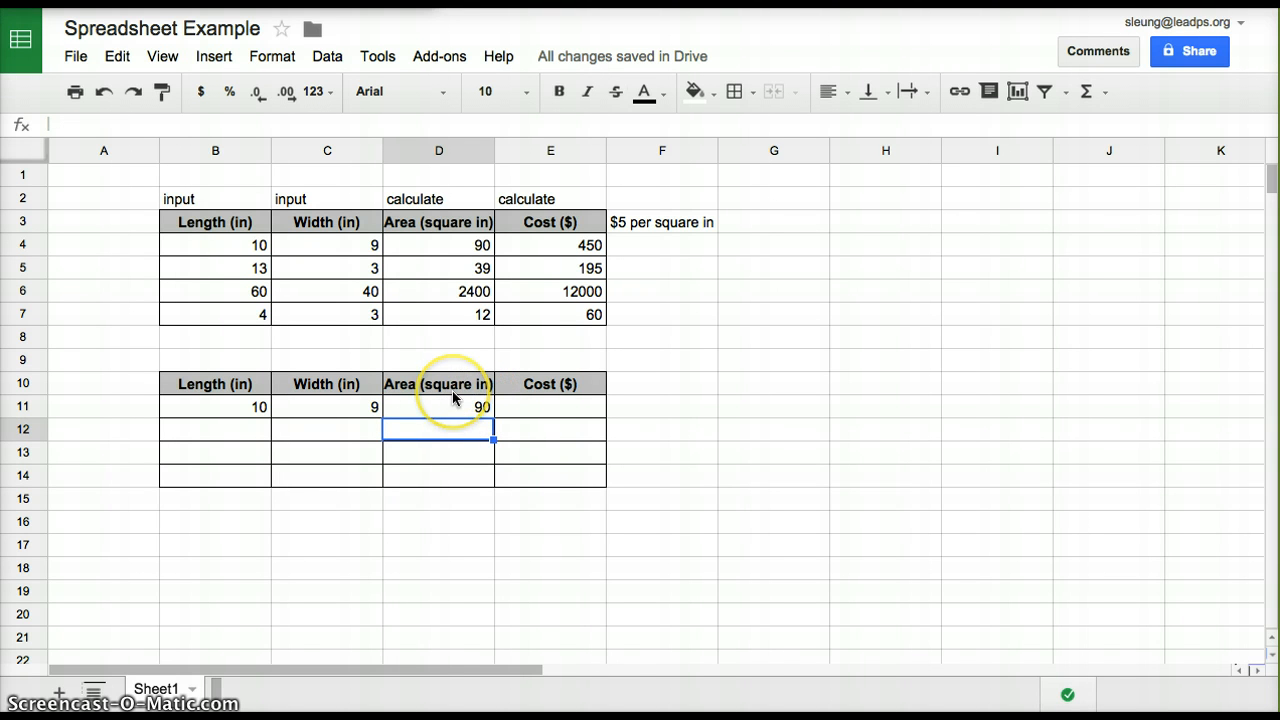
# Enter the cost formula =D11*5 in cell E11, referencing the area cell instead of a fixed number
pyautogui.click(535, 413)
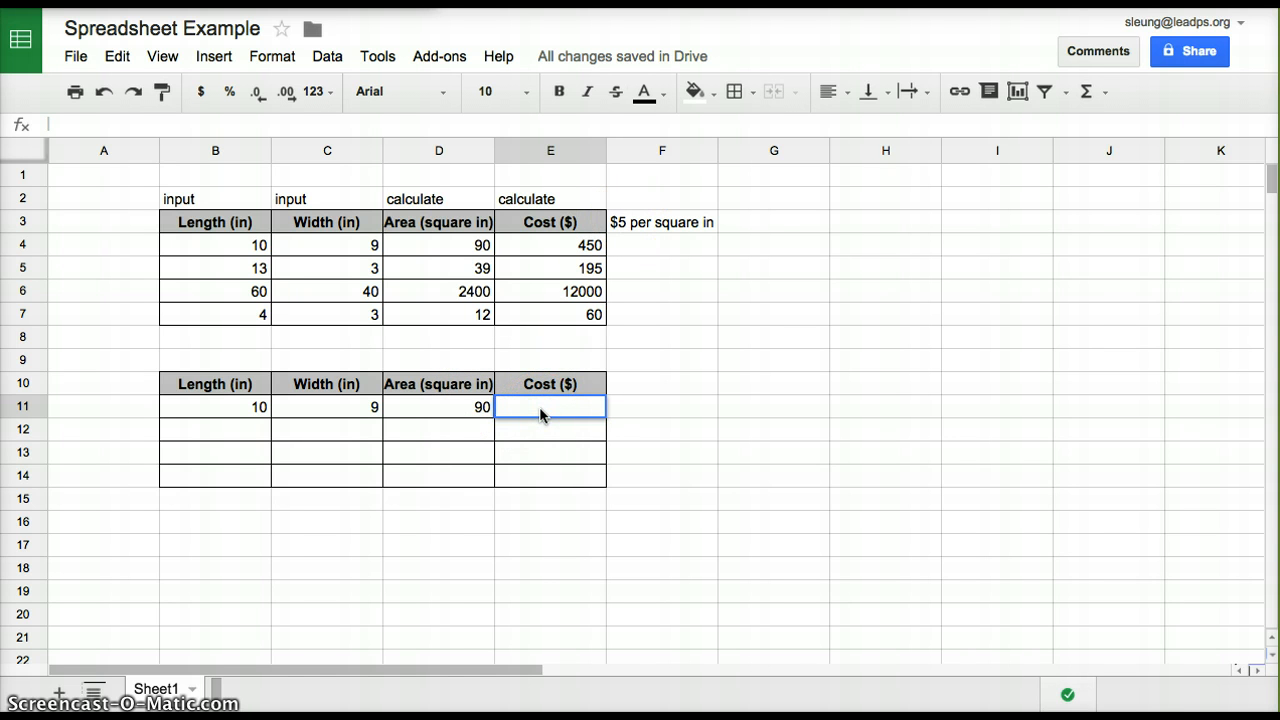
pyautogui.write('=')
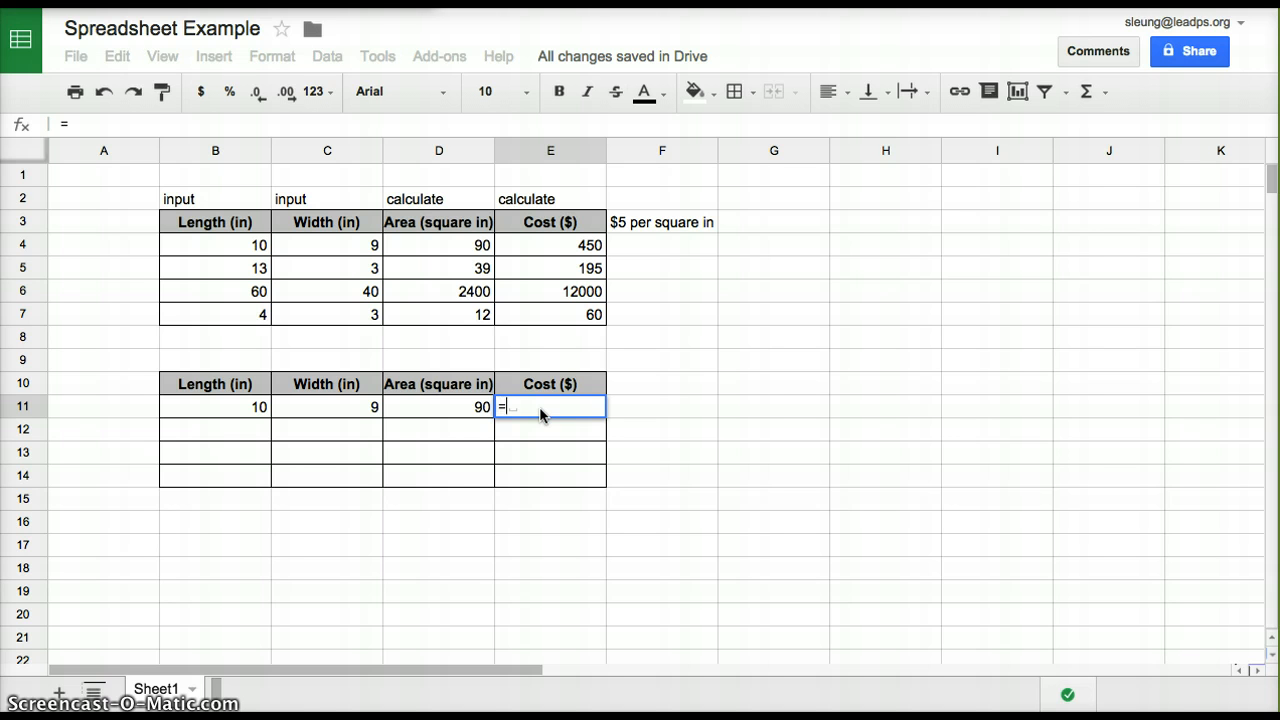
pyautogui.write('90')
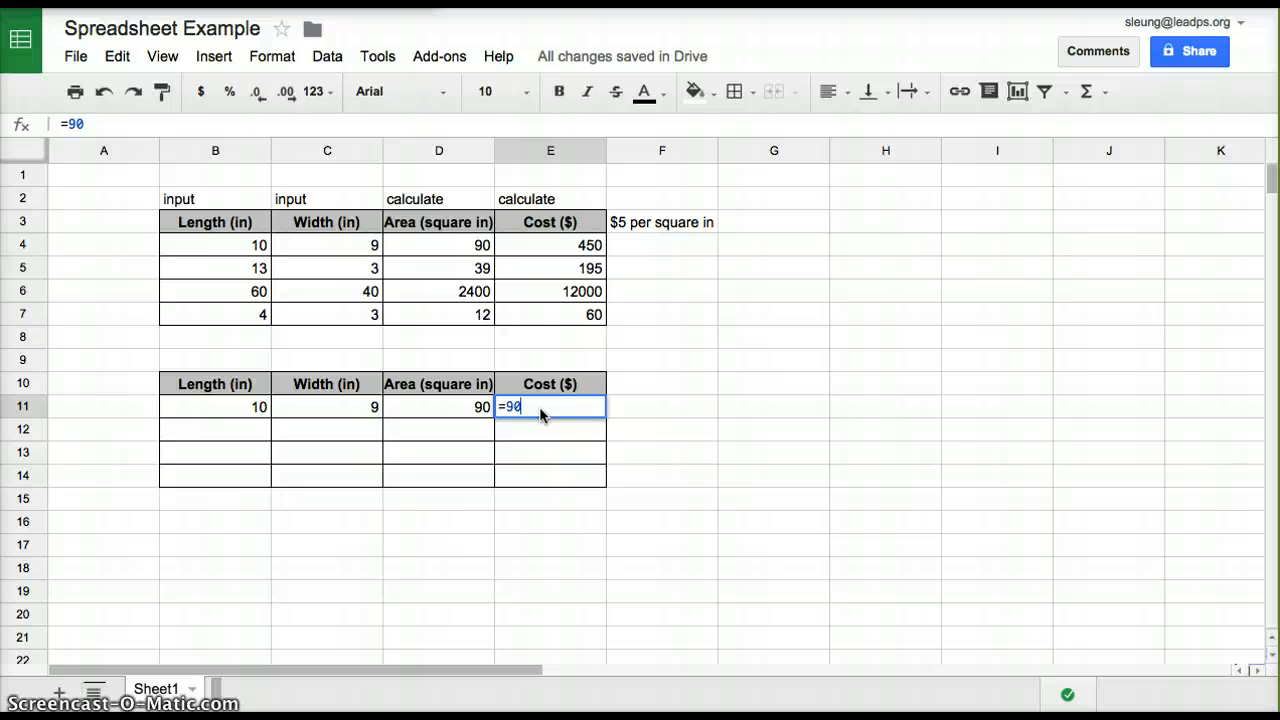
pyautogui.write('*5')
pyautogui.press('BackSpace')
pyautogui.press('BackSpace')
pyautogui.press('BackSpace')
pyautogui.press('BackSpace')
pyautogui.click(469, 413)
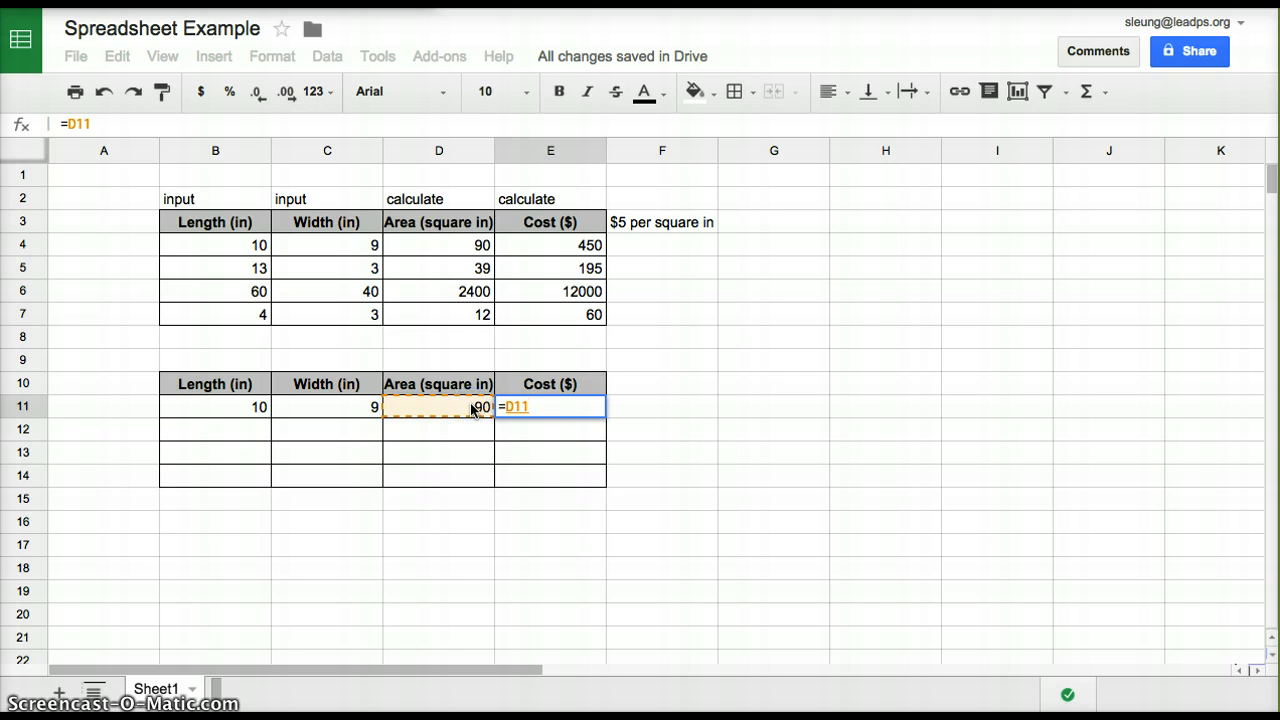
pyautogui.write('*5')
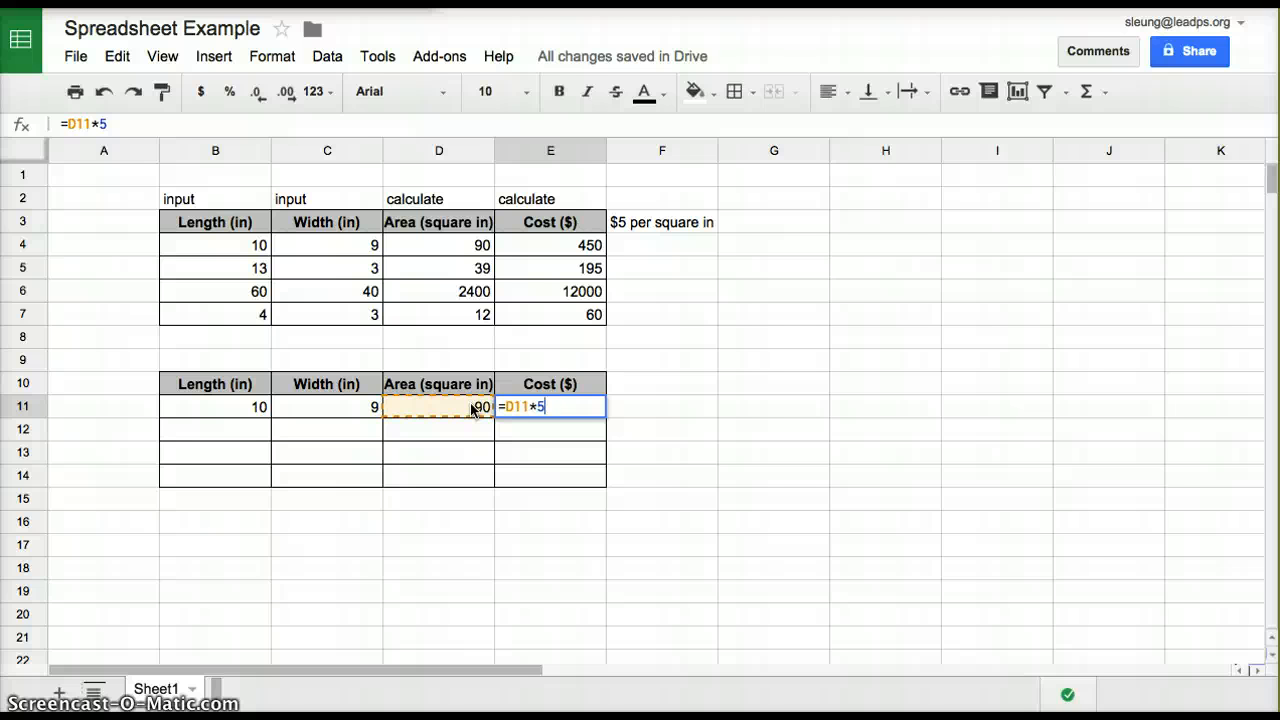
pyautogui.press('Return')
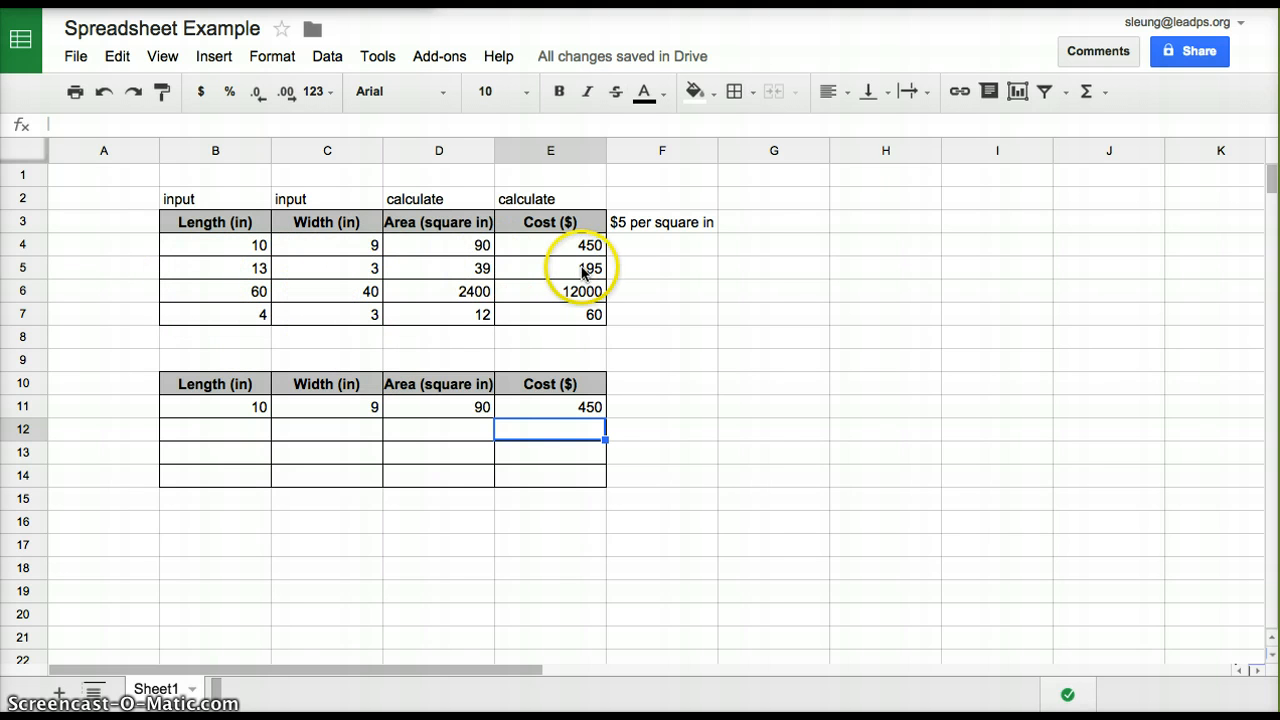
pyautogui.click(256, 438)
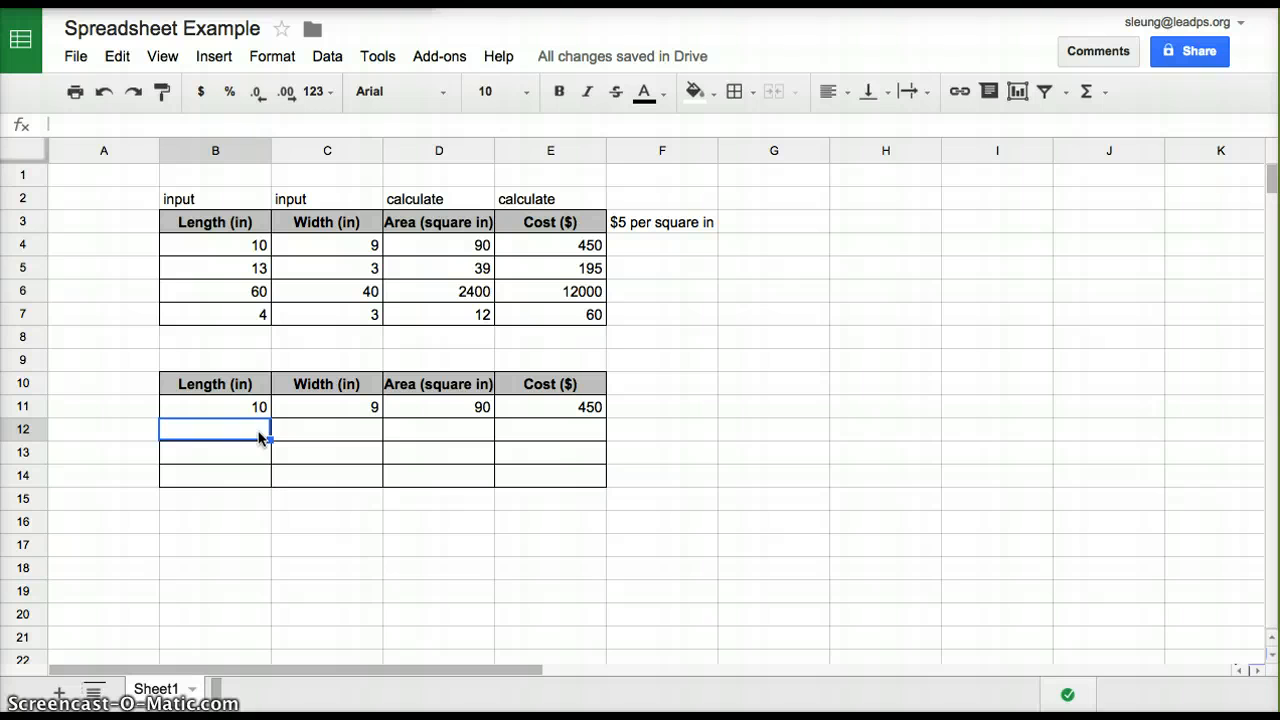
# Enter length 40 and width 15 in row 12, and length 30 and width 20 in row 13 of the second table
pyautogui.write('40')
pyautogui.press('Tab')
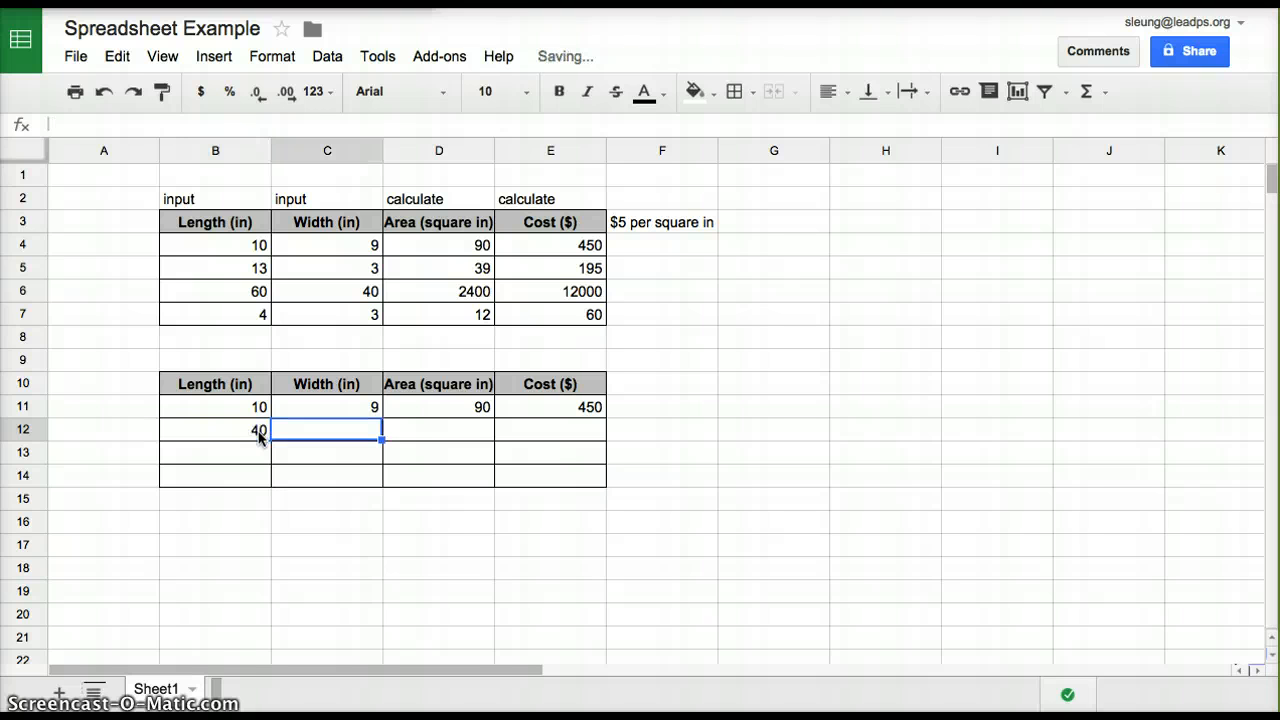
pyautogui.write('15')
pyautogui.press('Tab')
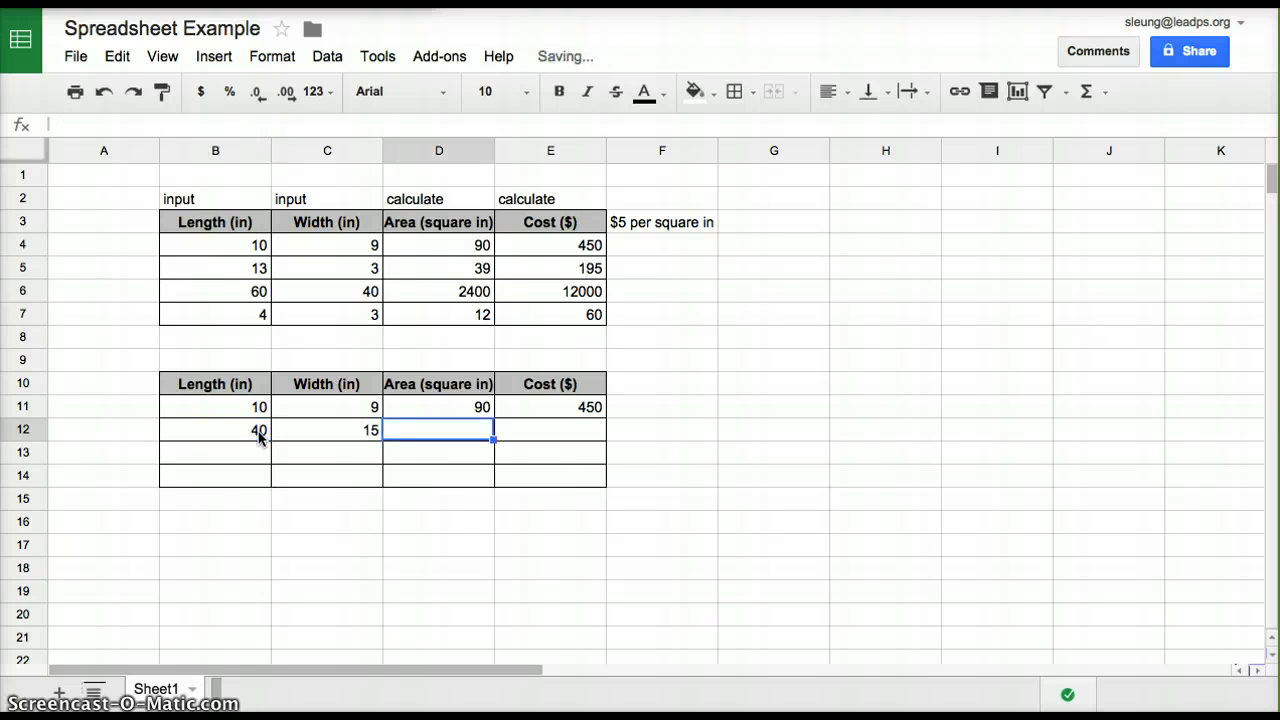
pyautogui.click(260, 452)
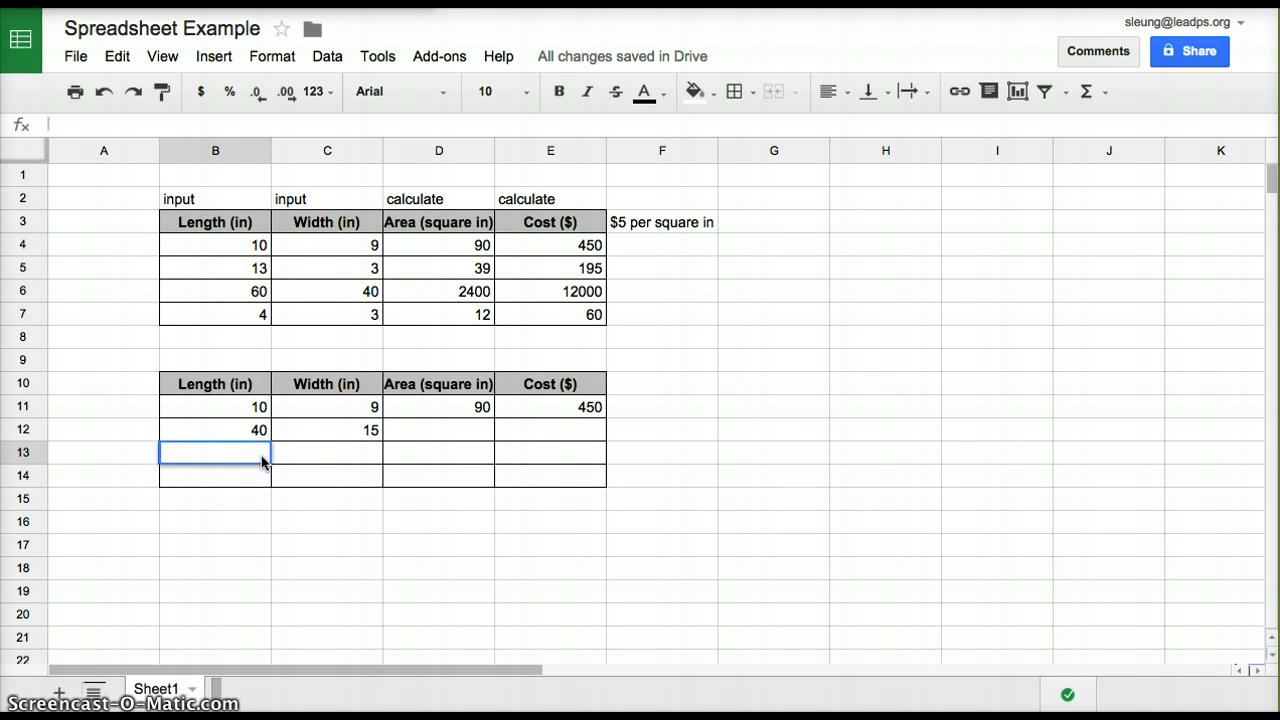
pyautogui.write('30')
pyautogui.press('Tab')
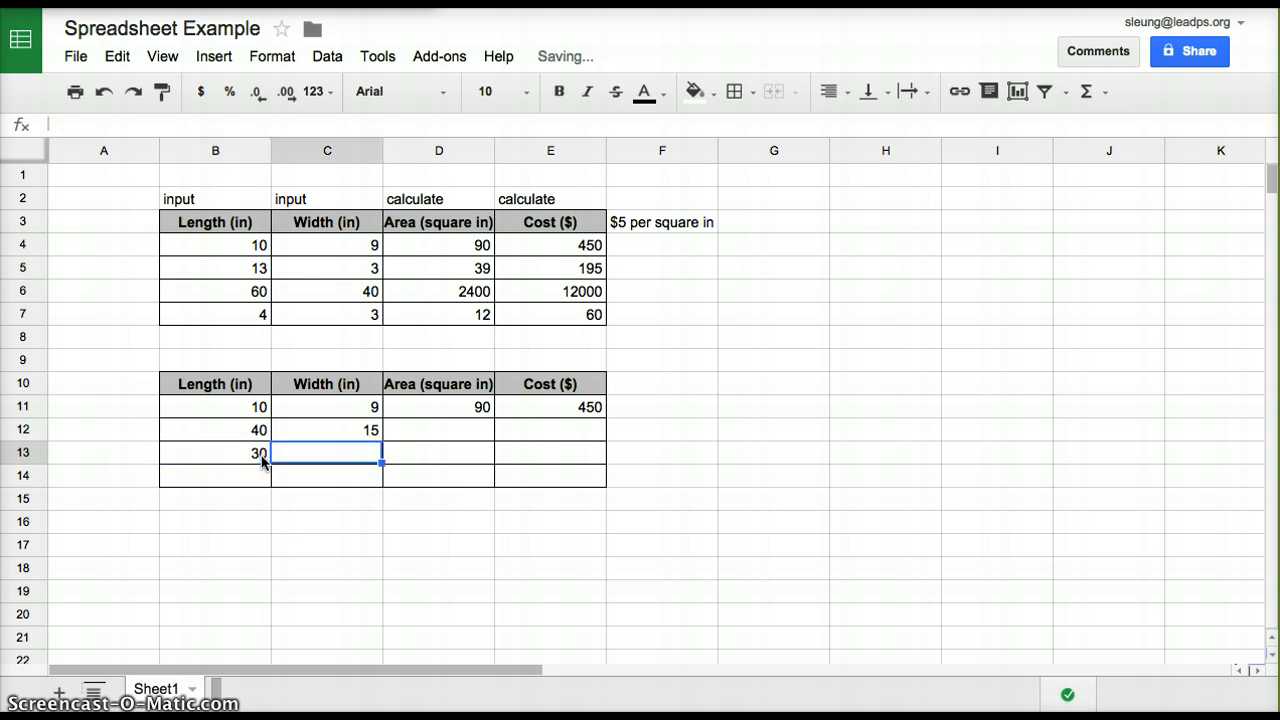
pyautogui.write('20')
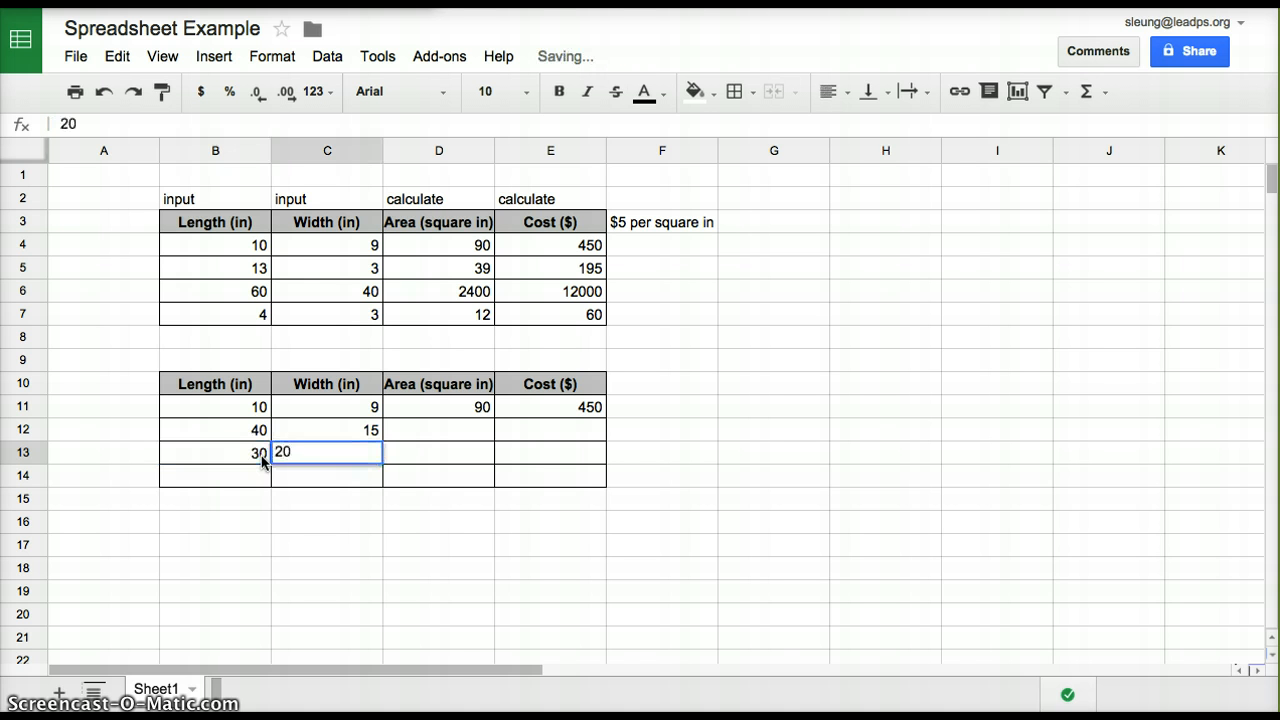
pyautogui.press('Tab')
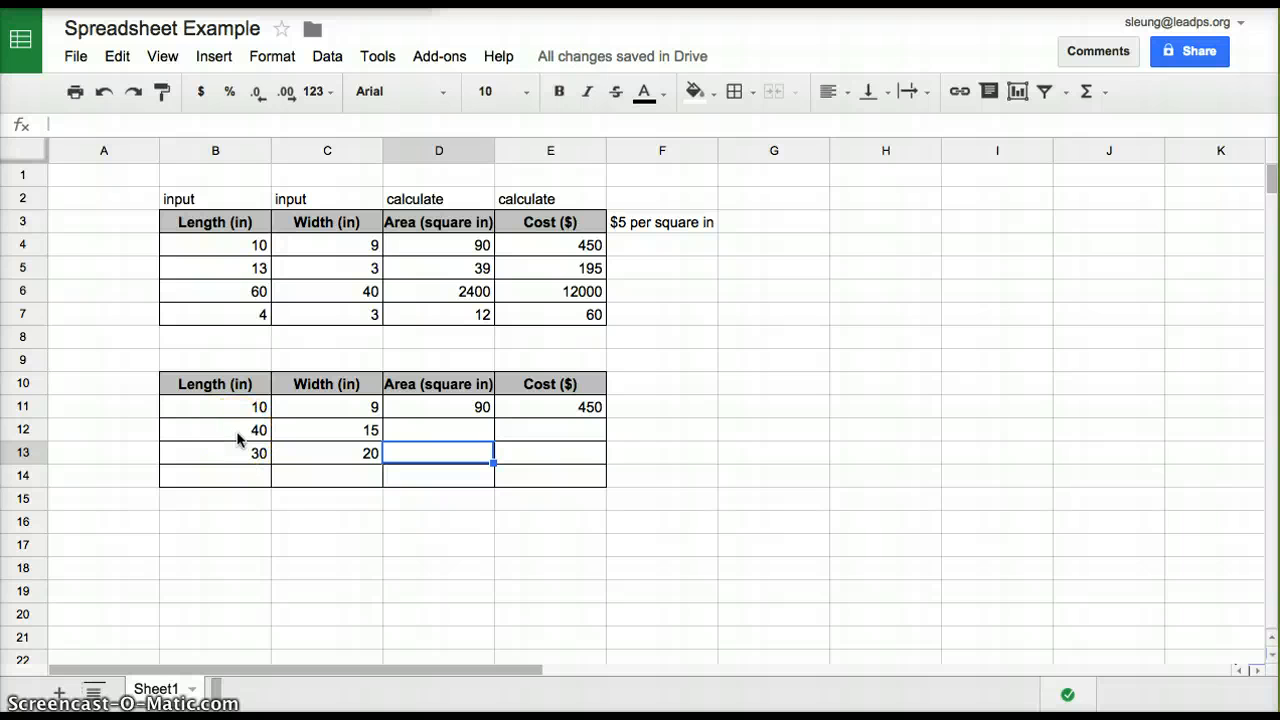
pyautogui.click(471, 433)
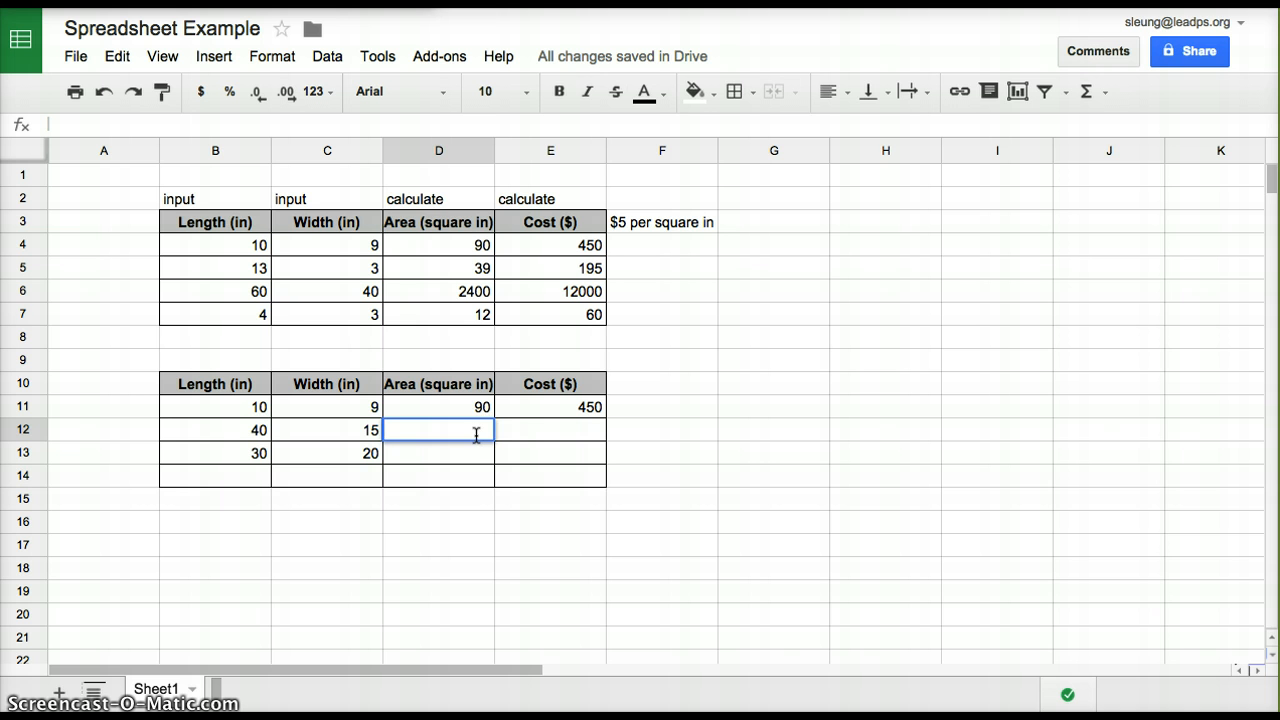
pyautogui.click(543, 435)
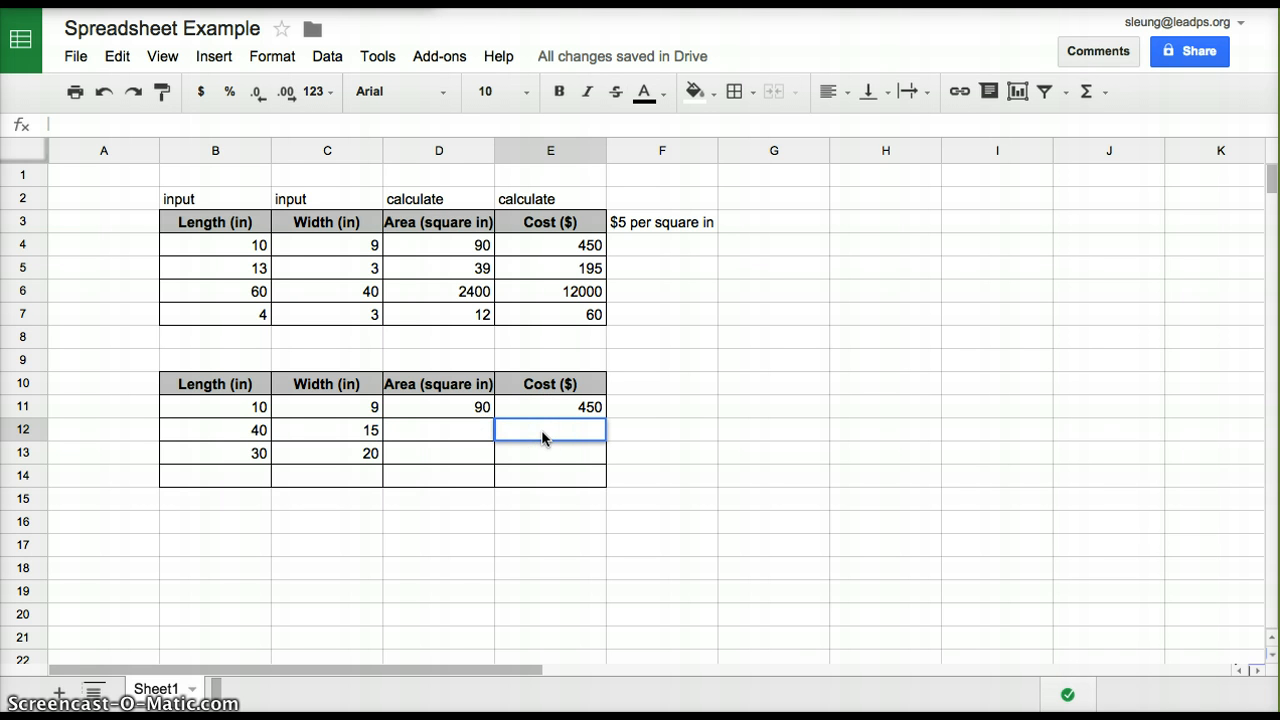
pyautogui.click(448, 458)
pyautogui.doubleClick(529, 462)
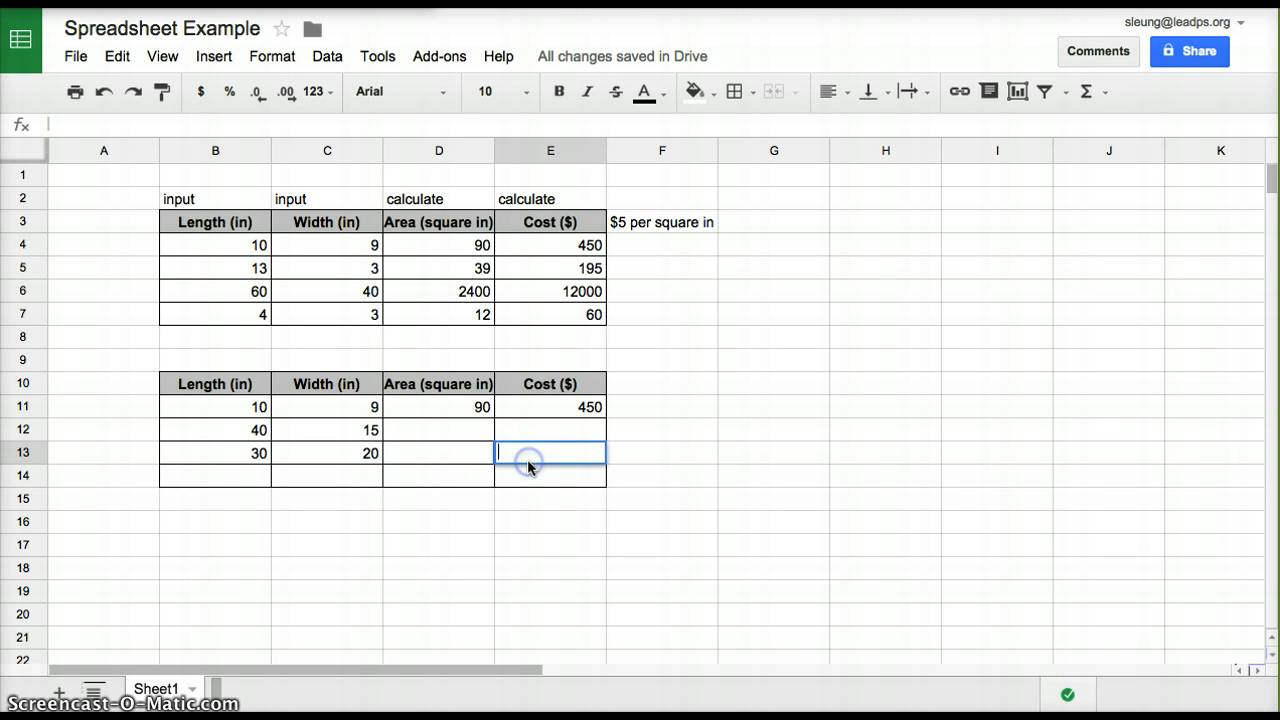
# Enter the area formula =B12*C12 in cell D12, referencing the row's length and width cells
pyautogui.doubleClick(469, 433)
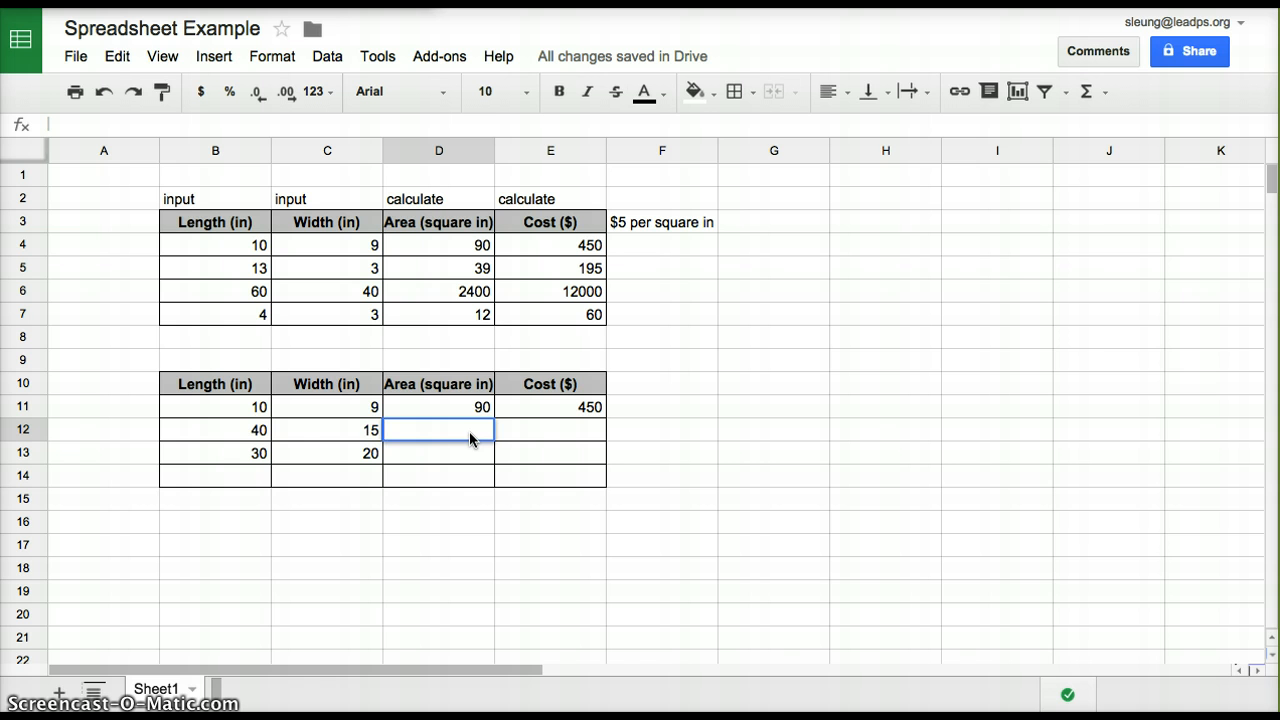
pyautogui.write('=')
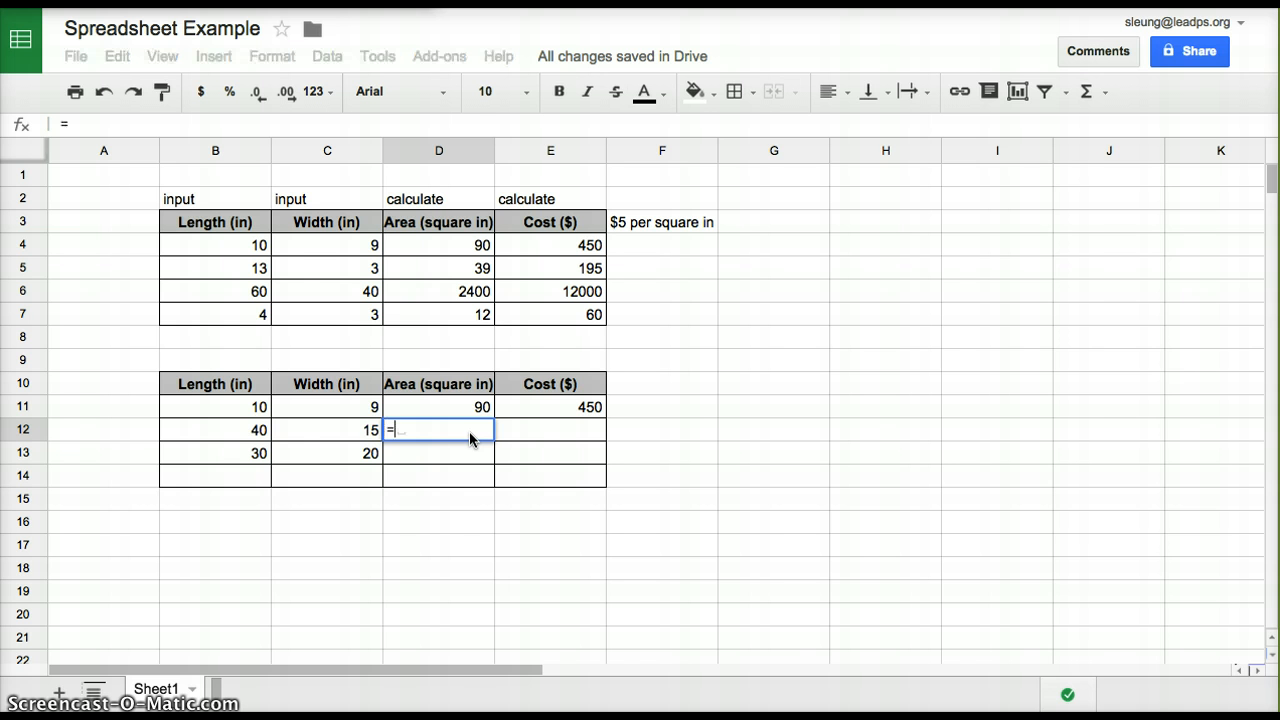
pyautogui.click(257, 430)
pyautogui.write('*')
pyautogui.click(319, 444)
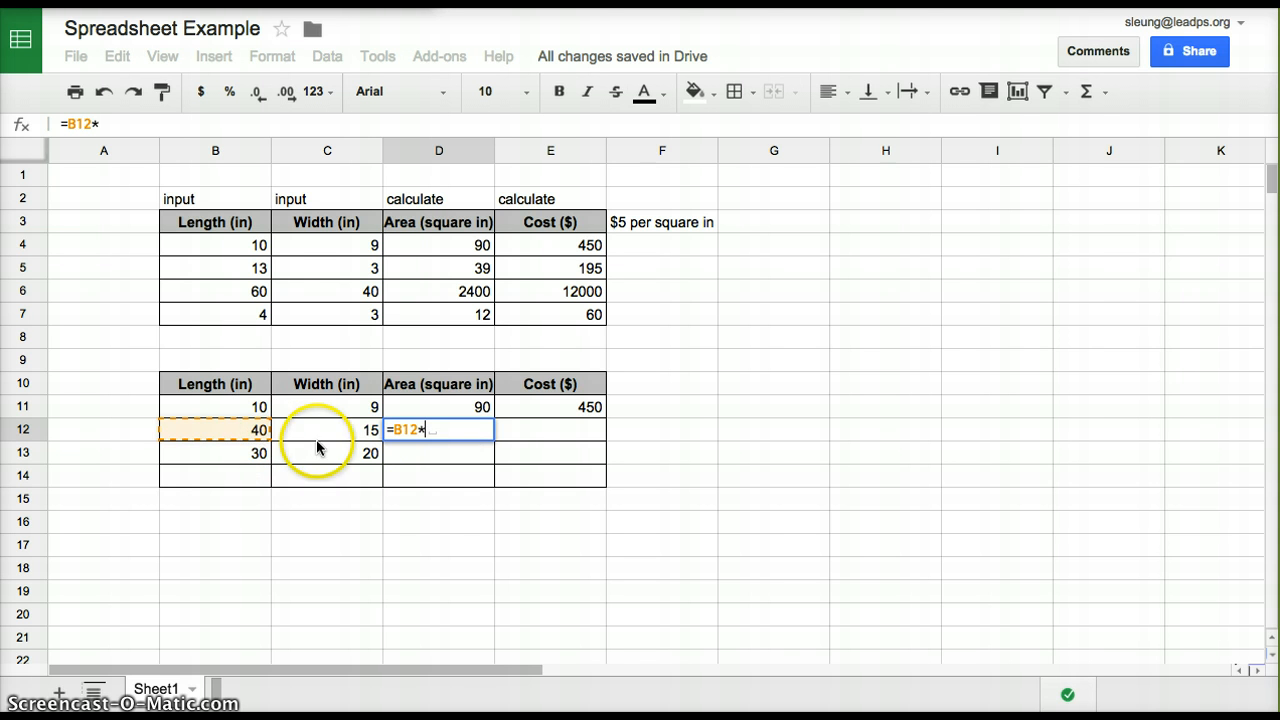
pyautogui.press('Return')
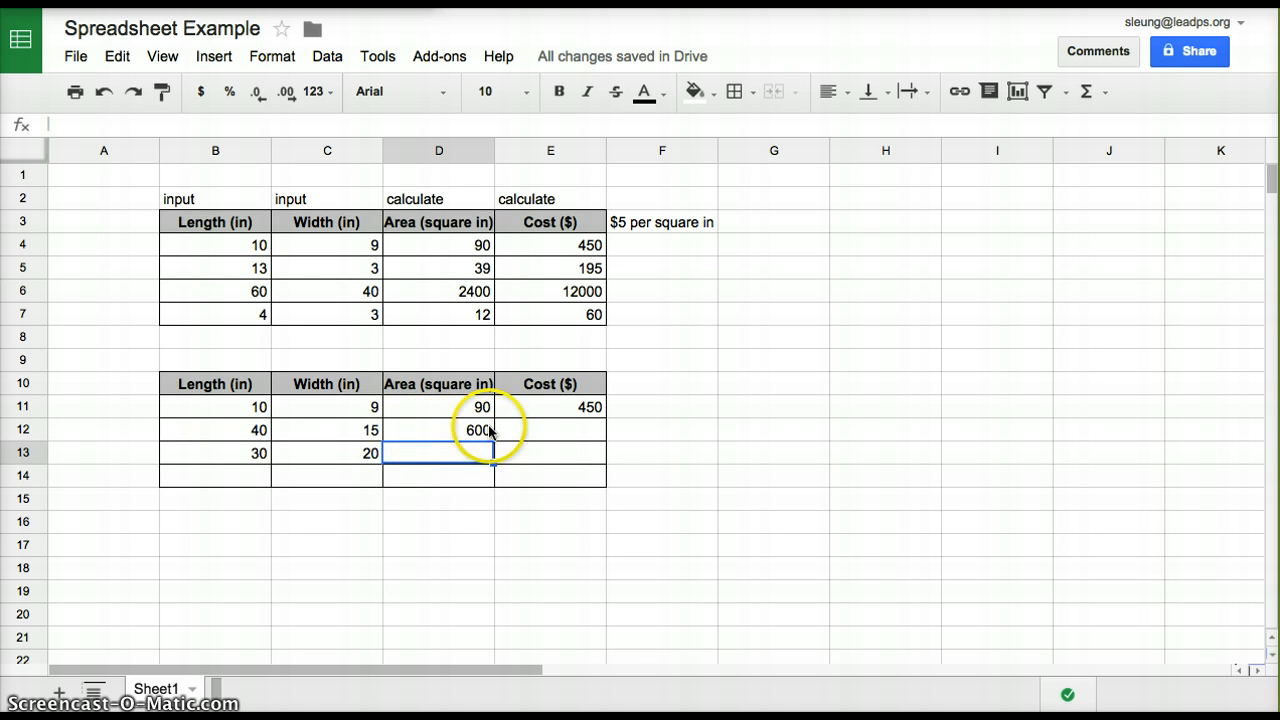
# Enter the cost formula =D12*5 in cell E12, referencing the row's area cell
pyautogui.doubleClick(549, 428)
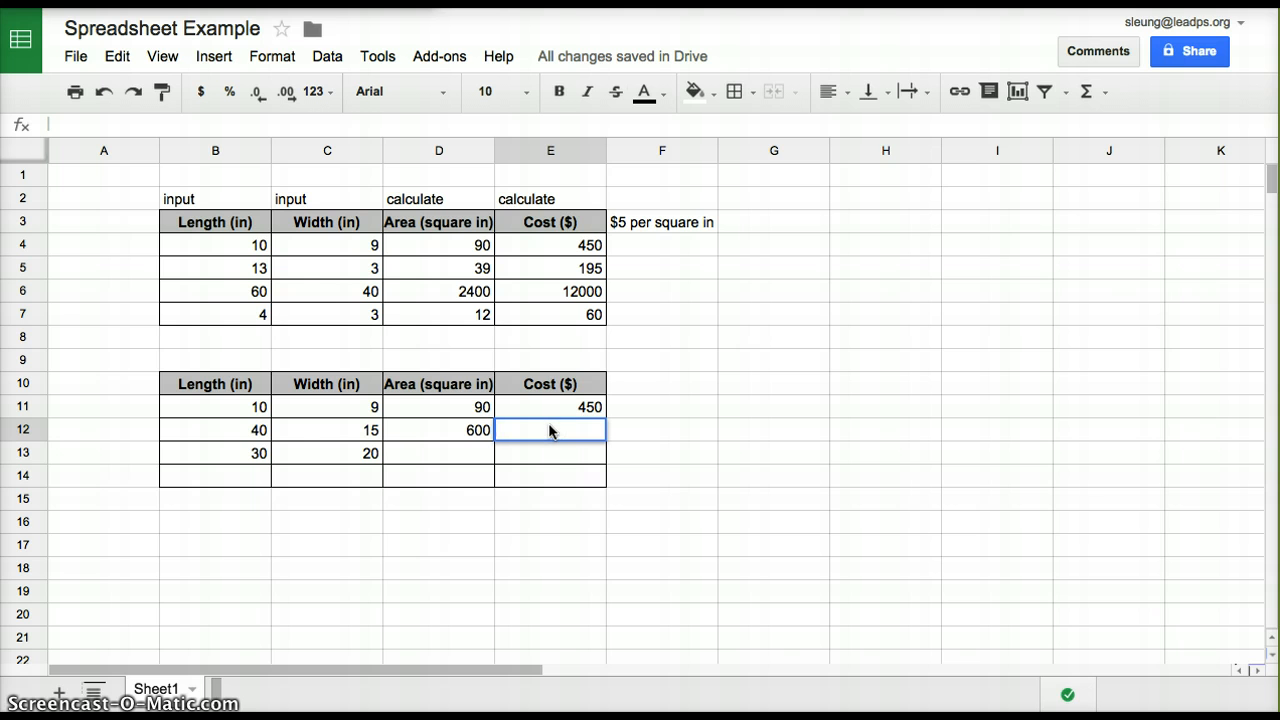
pyautogui.write('=')
pyautogui.click(471, 437)
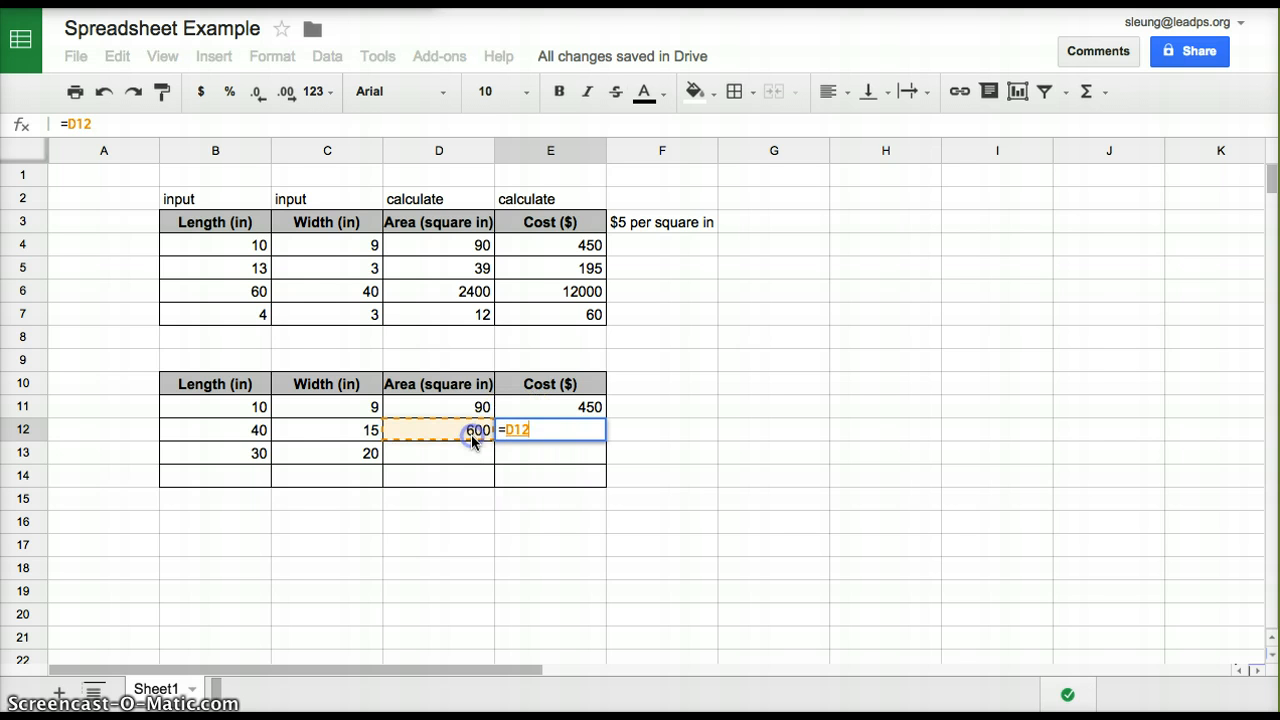
pyautogui.write('*5')
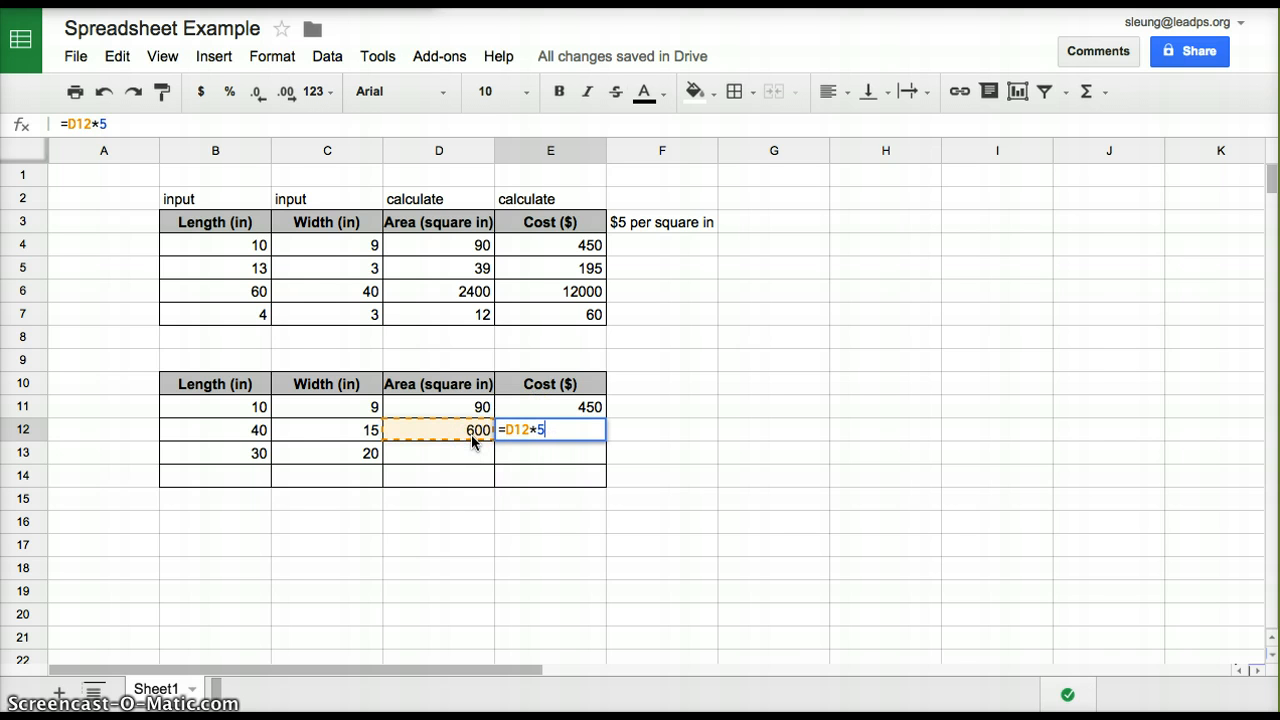
pyautogui.press('Return')
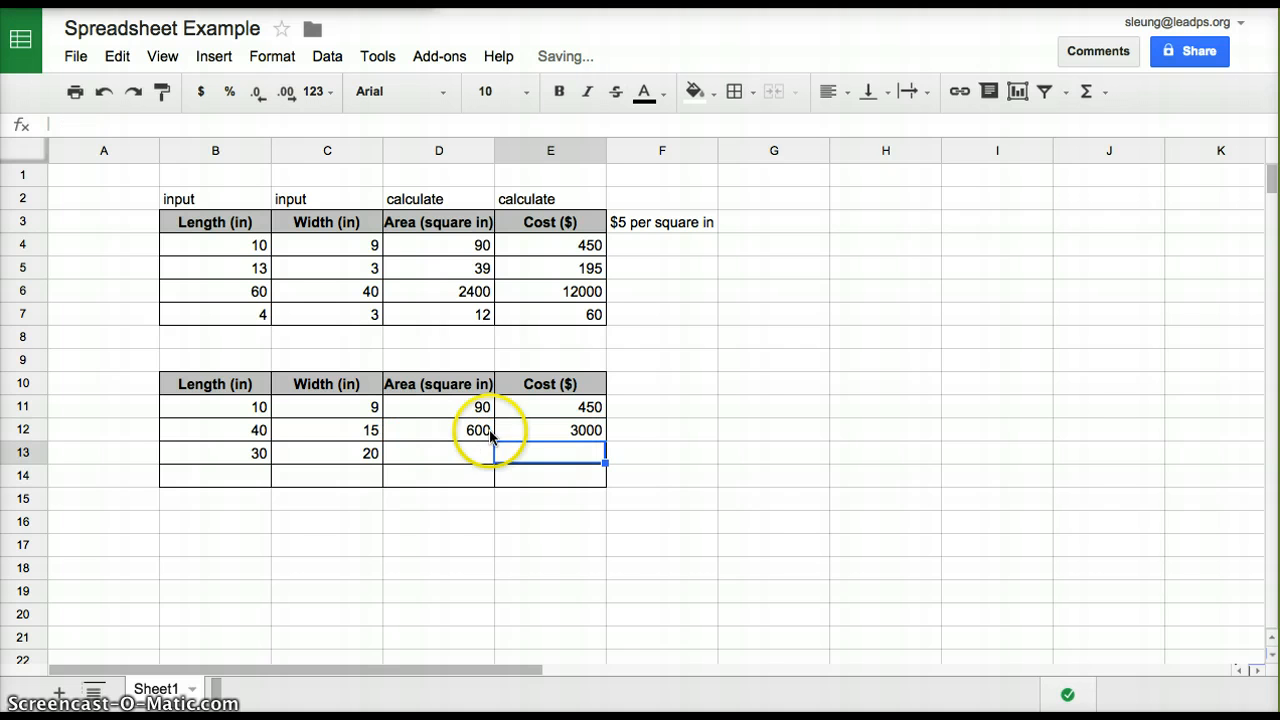
# Clear the area and cost formulas from cells D12 and E12
pyautogui.click(471, 430)
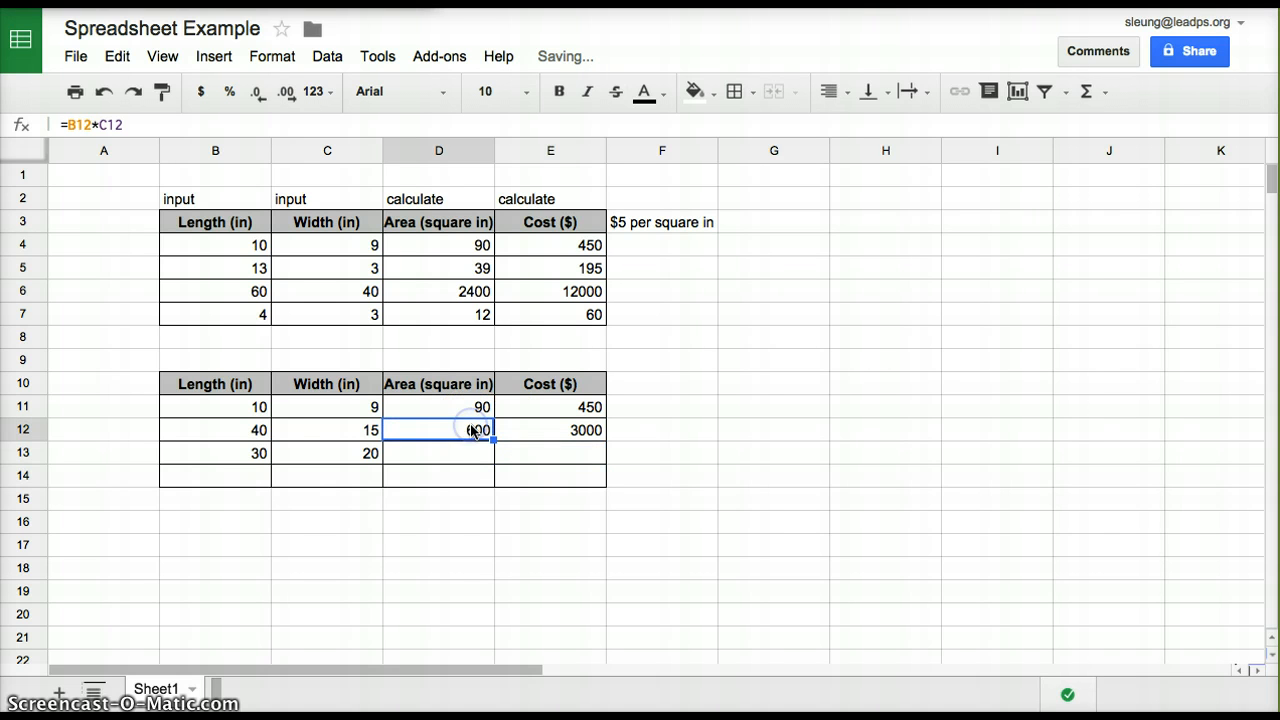
pyautogui.press('Delete')
pyautogui.click(573, 434)
pyautogui.press('Delete')
pyautogui.click(668, 436)
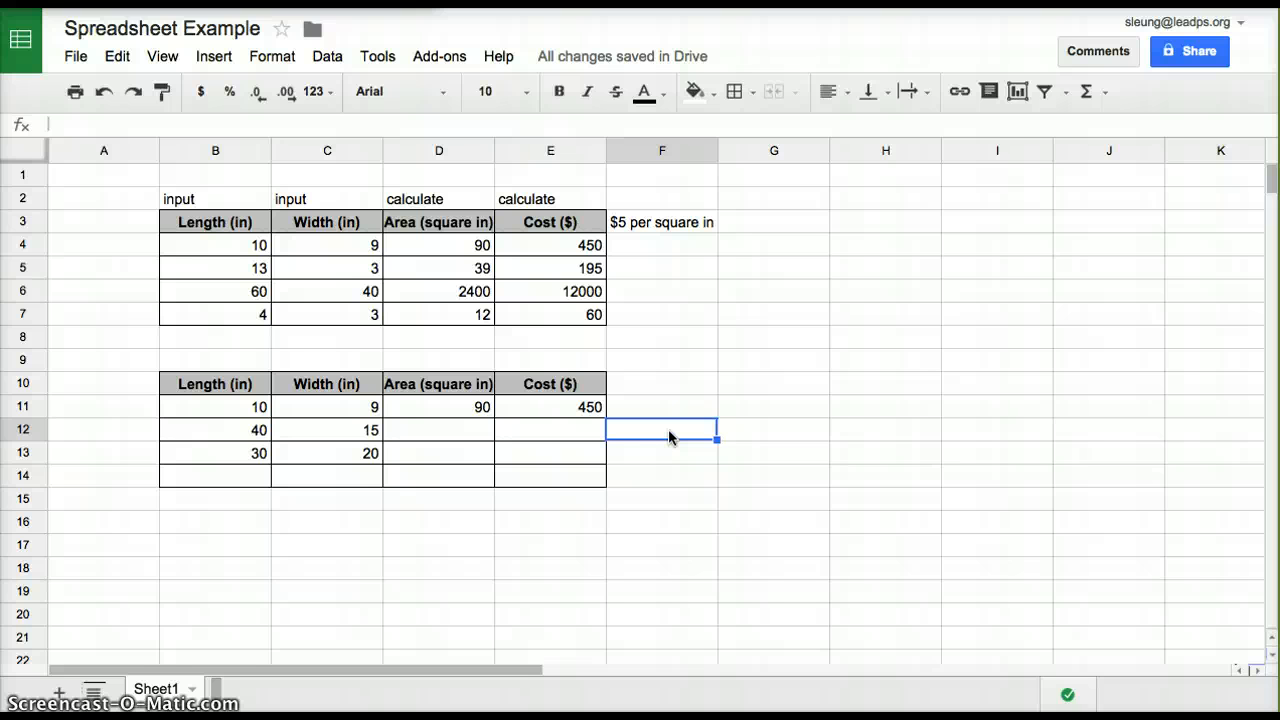
# Review the area formula in cell D11 and fill it down through cell D14
pyautogui.click(477, 412)
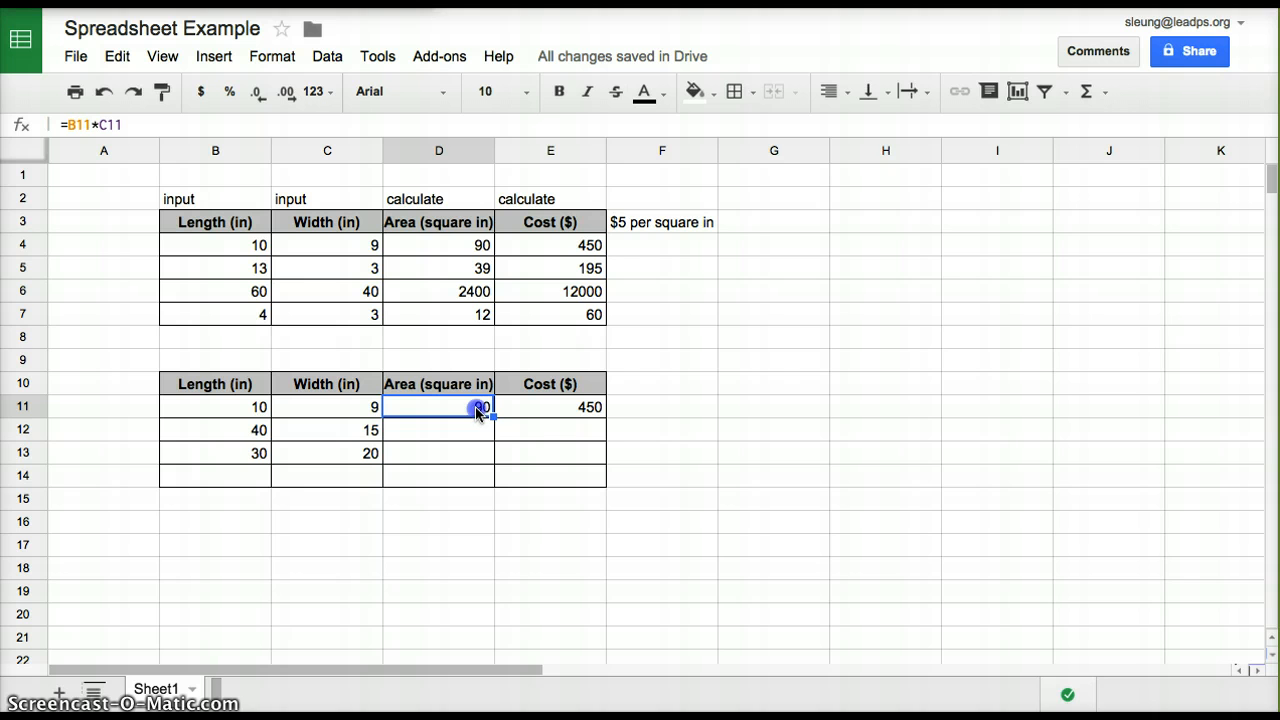
pyautogui.doubleClick(475, 407)
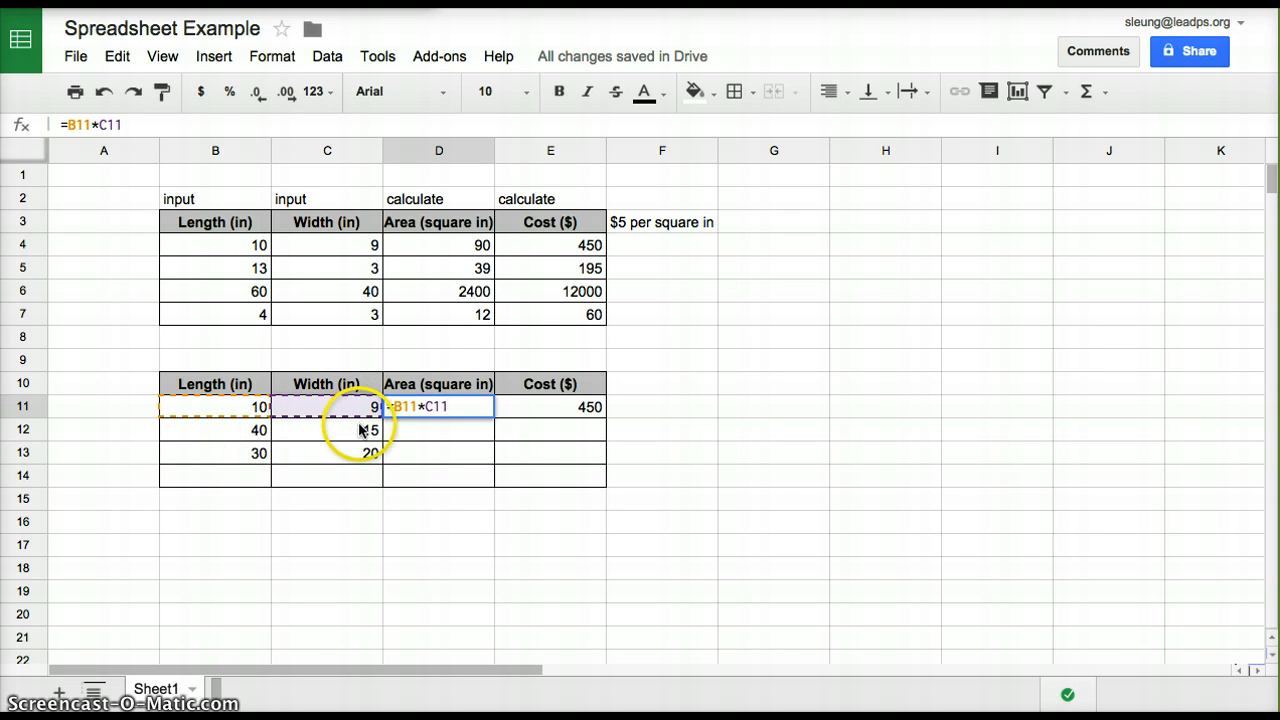
pyautogui.press('Return')
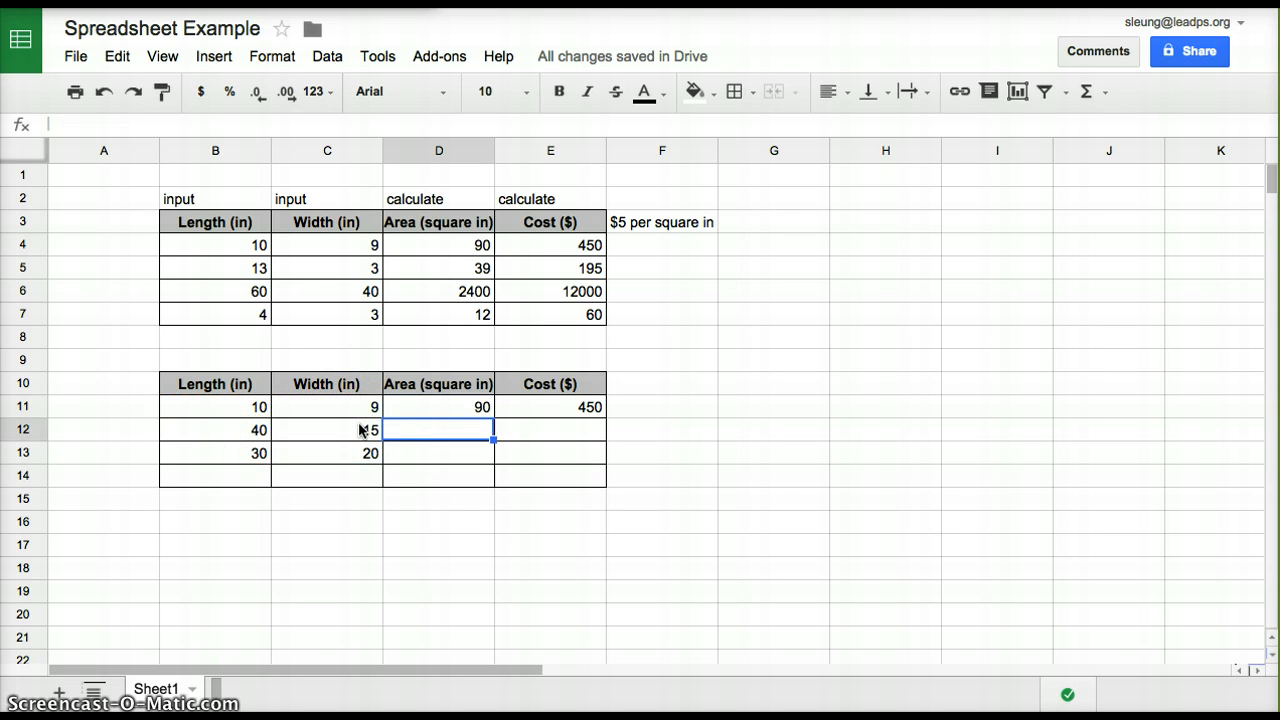
pyautogui.click(431, 407)
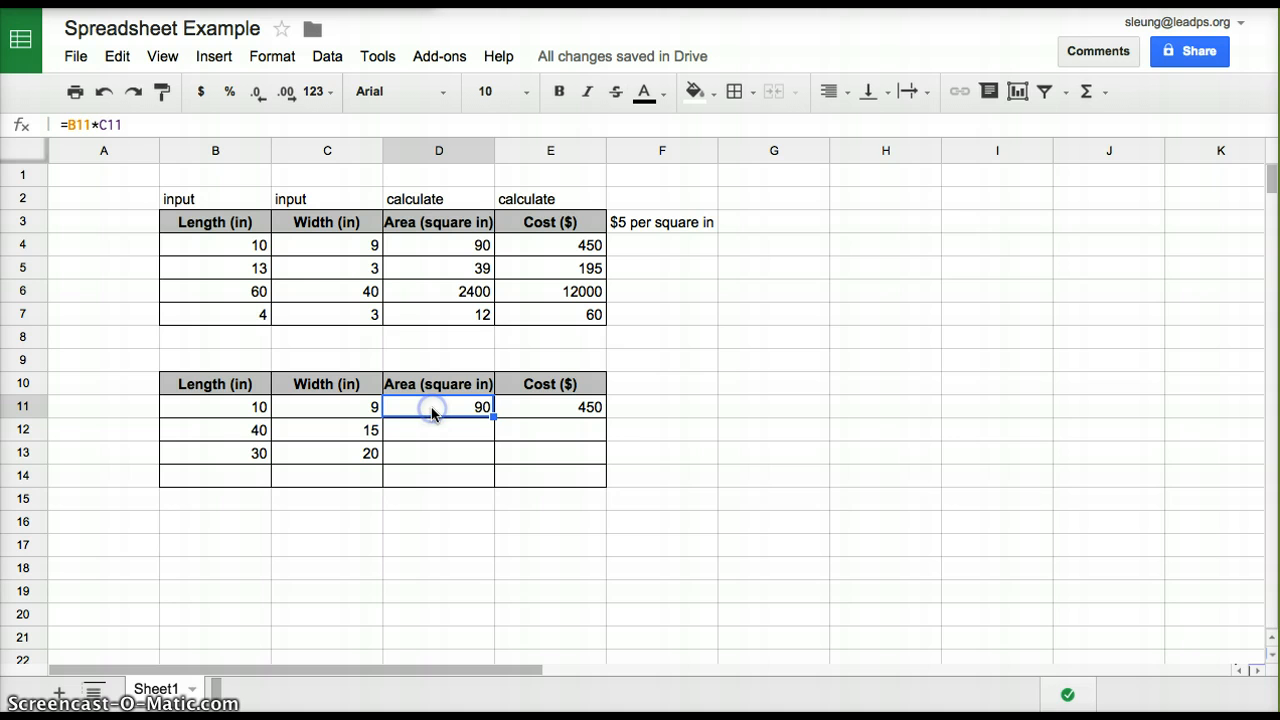
pyautogui.click(492, 417)
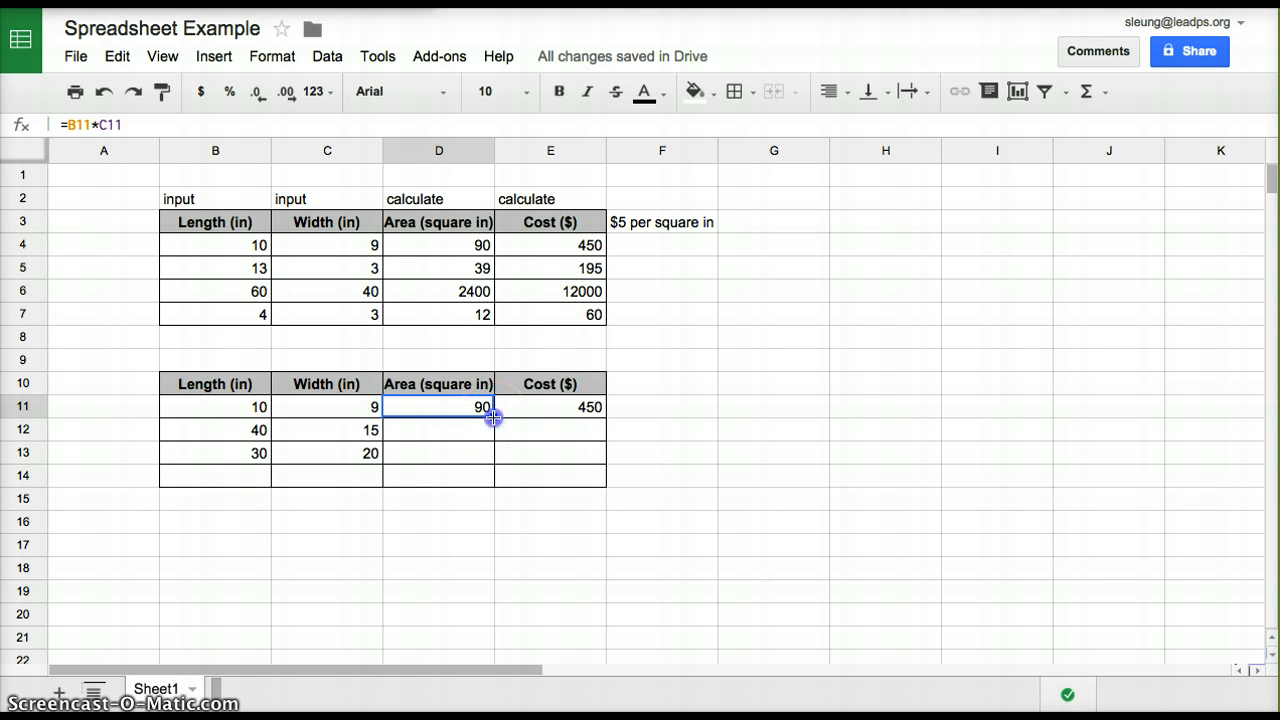
pyautogui.moveTo(492, 417); pyautogui.dragTo(492, 479)
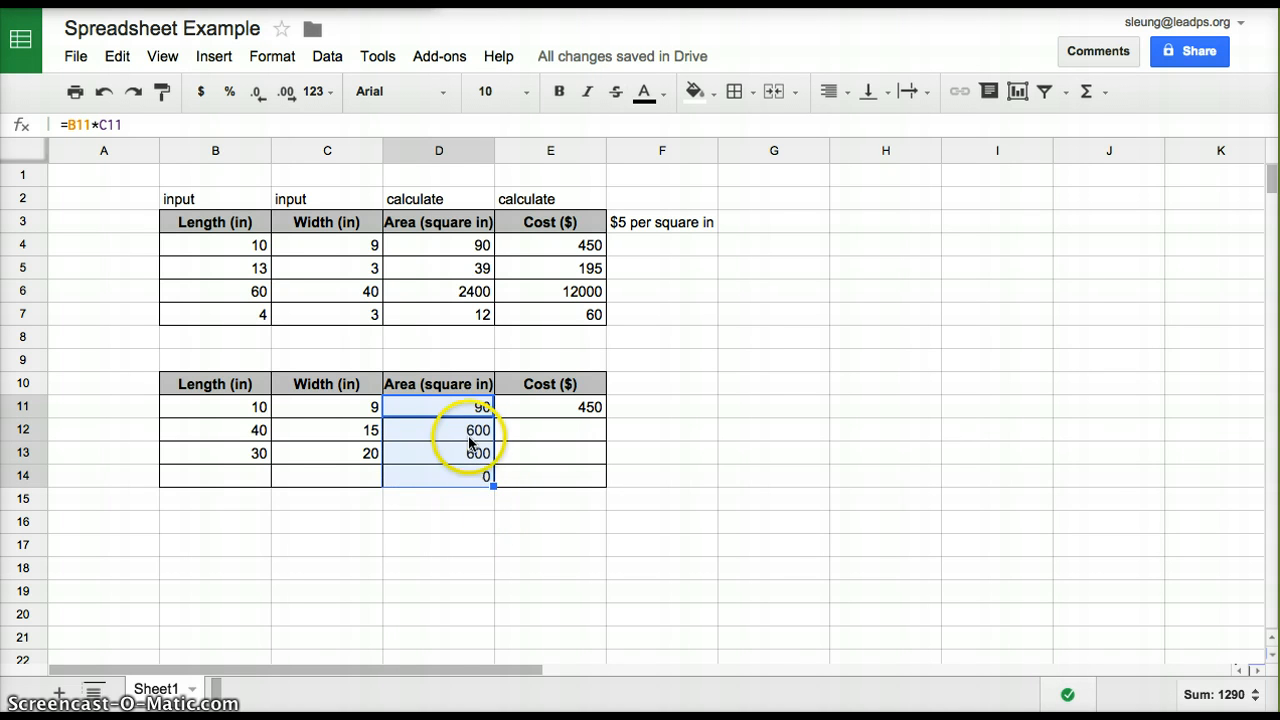
pyautogui.click(472, 547)
# Check the cell references of the copied area formulas in D12, D13 and D14
pyautogui.doubleClick(471, 431)
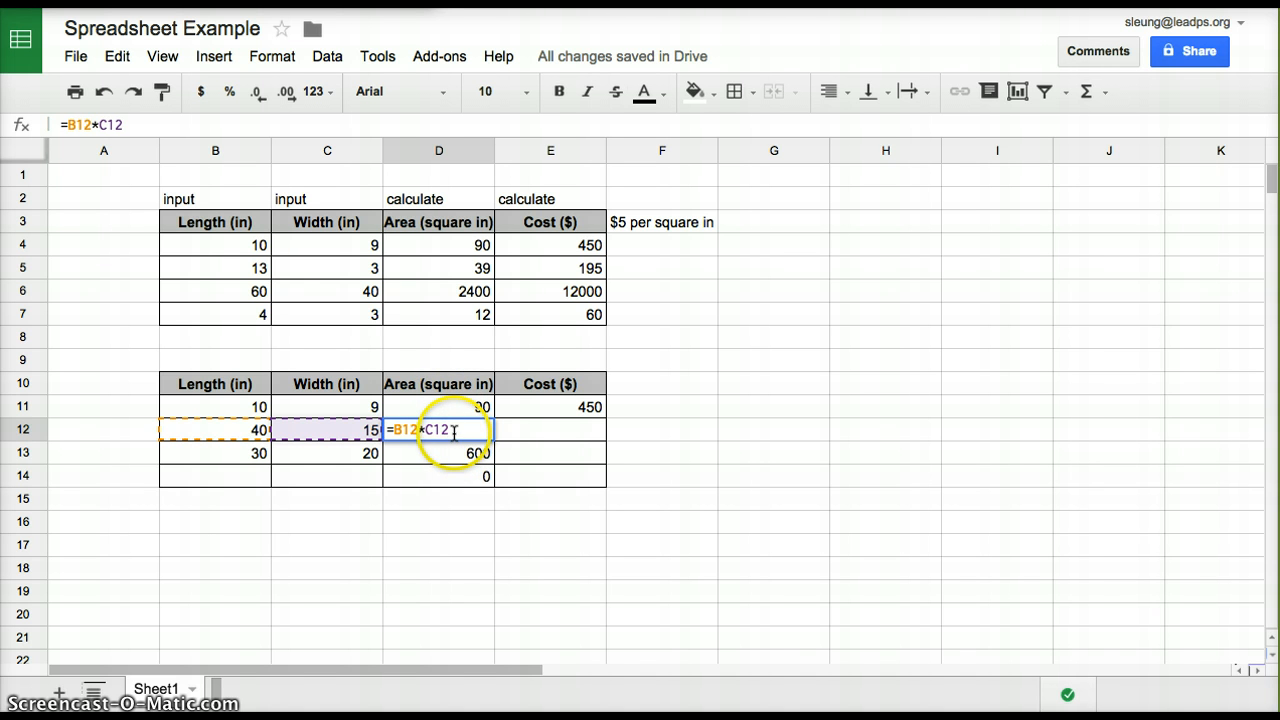
pyautogui.click(458, 454)
pyautogui.doubleClick(458, 454)
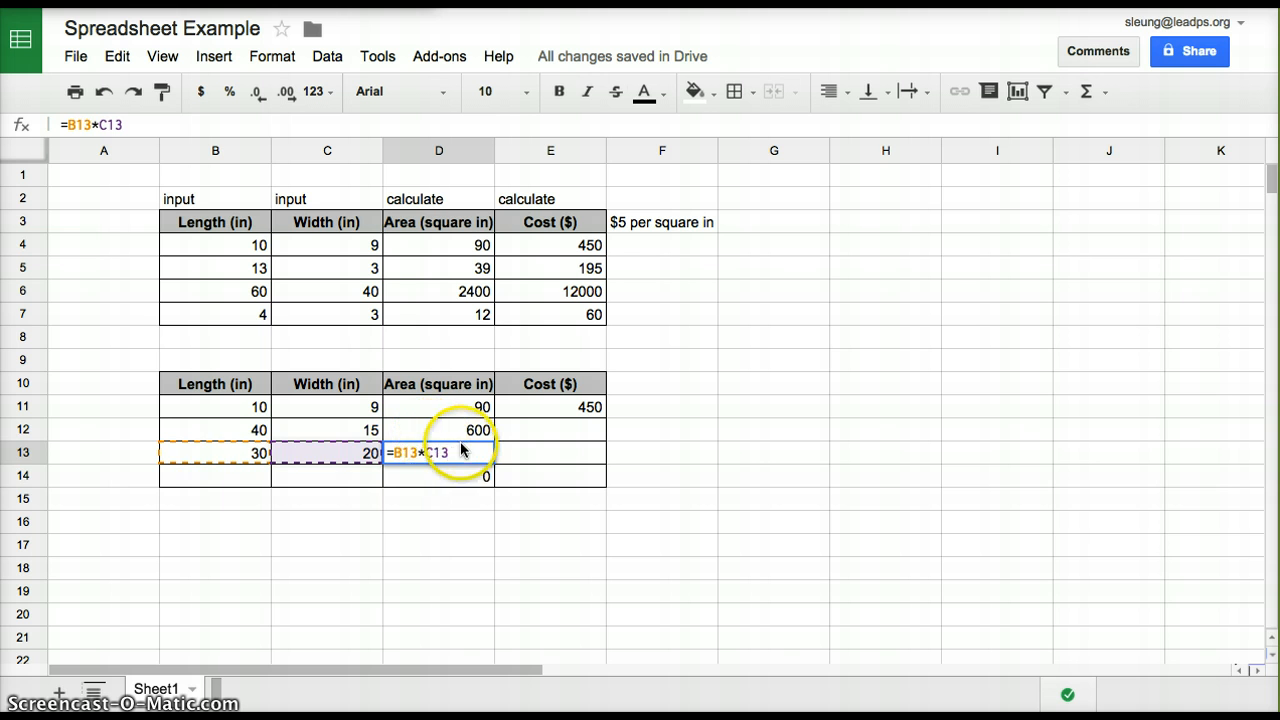
pyautogui.press('Return')
pyautogui.click(460, 477)
pyautogui.doubleClick(460, 477)
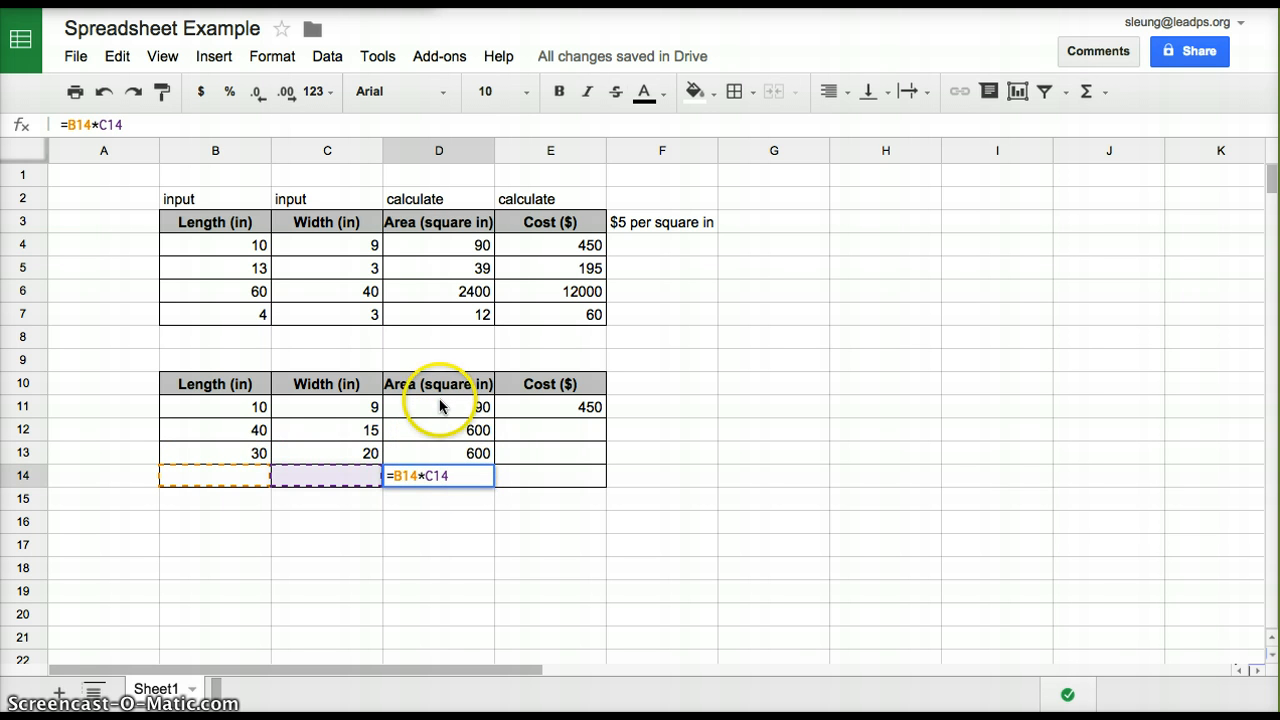
pyautogui.press('Return')
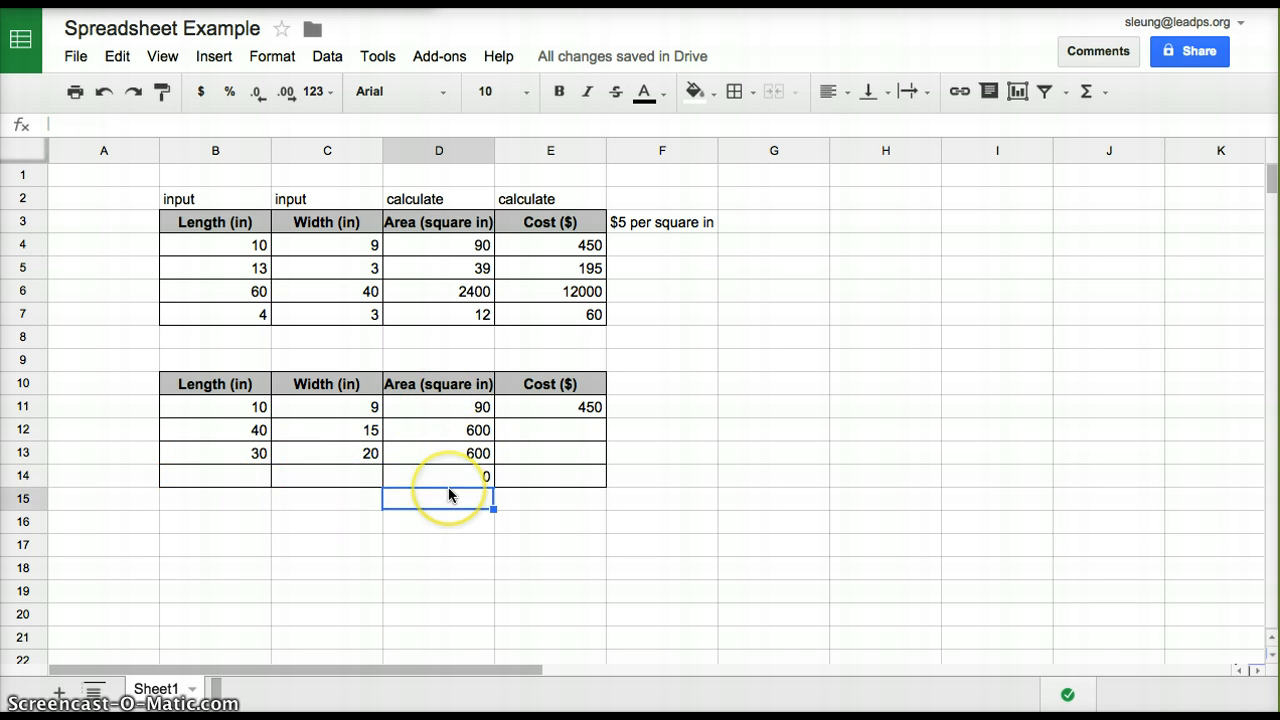
# Fill the cost formula from cell E11 down through cell E14
pyautogui.click(585, 407)
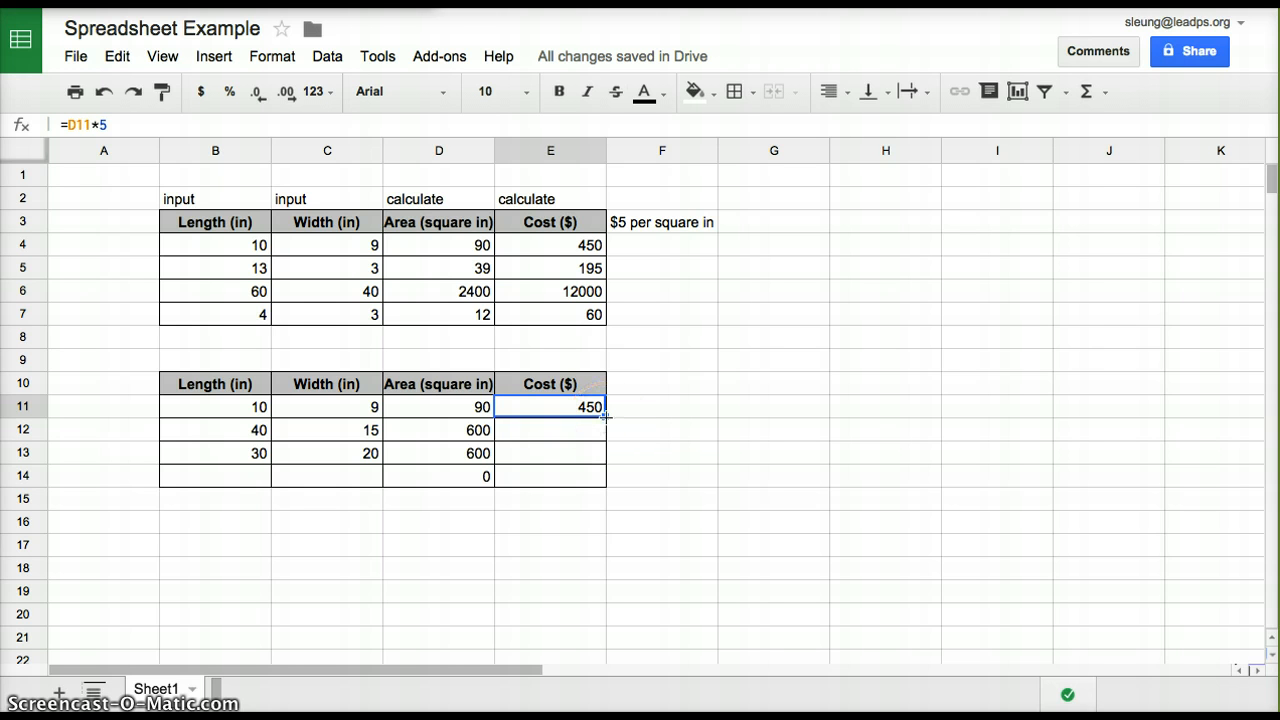
pyautogui.moveTo(605, 417); pyautogui.dragTo(599, 474)
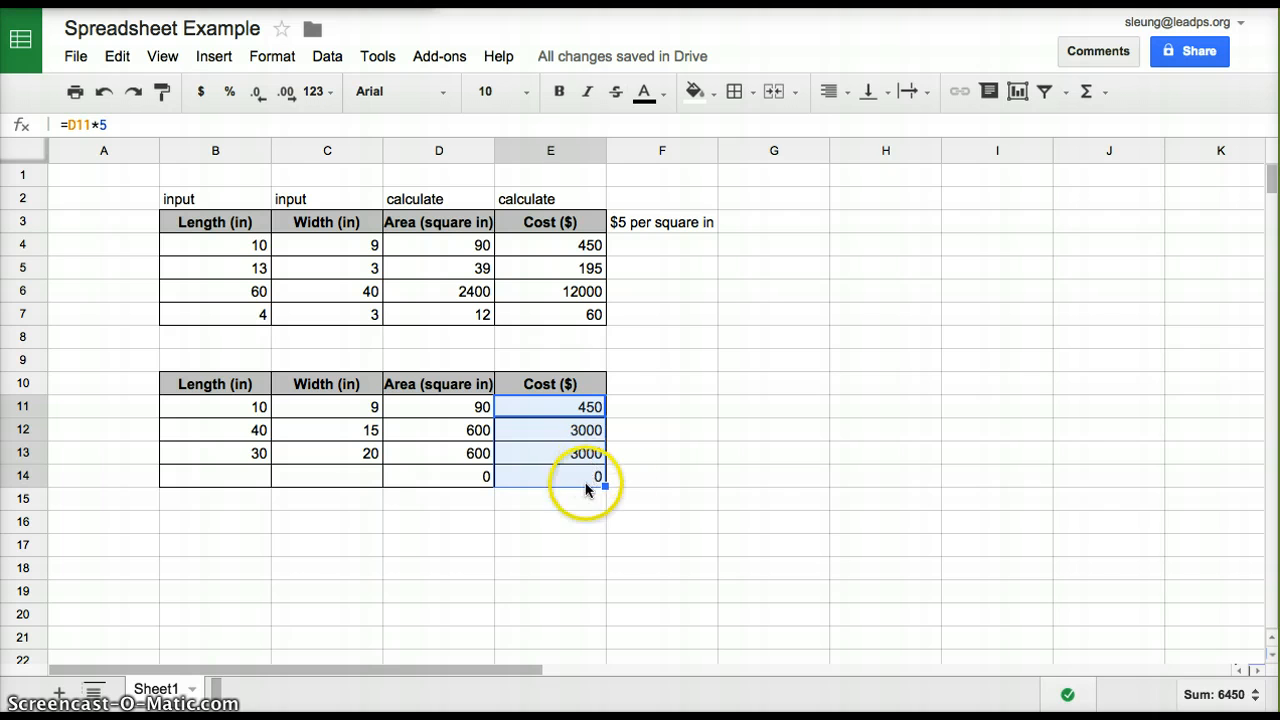
pyautogui.click(631, 478)
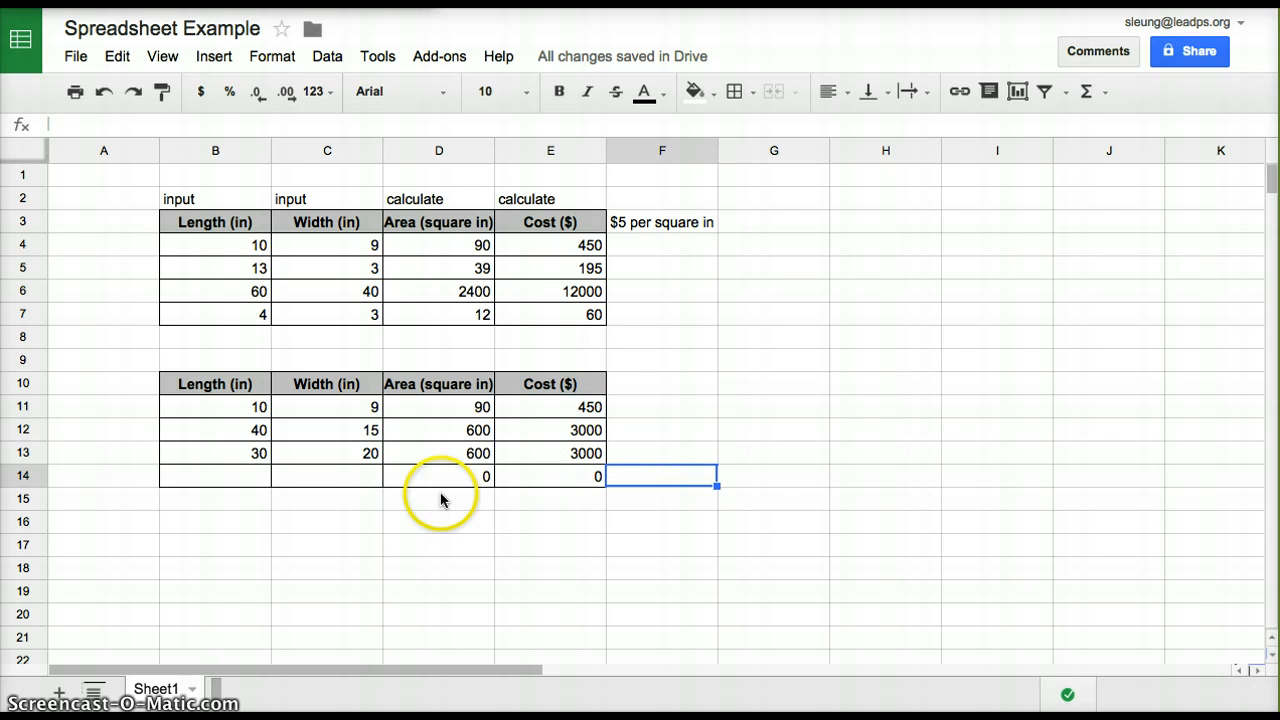
# Enter a length of 10 and a width of 5 in row 14 of the second table
pyautogui.click(237, 478)
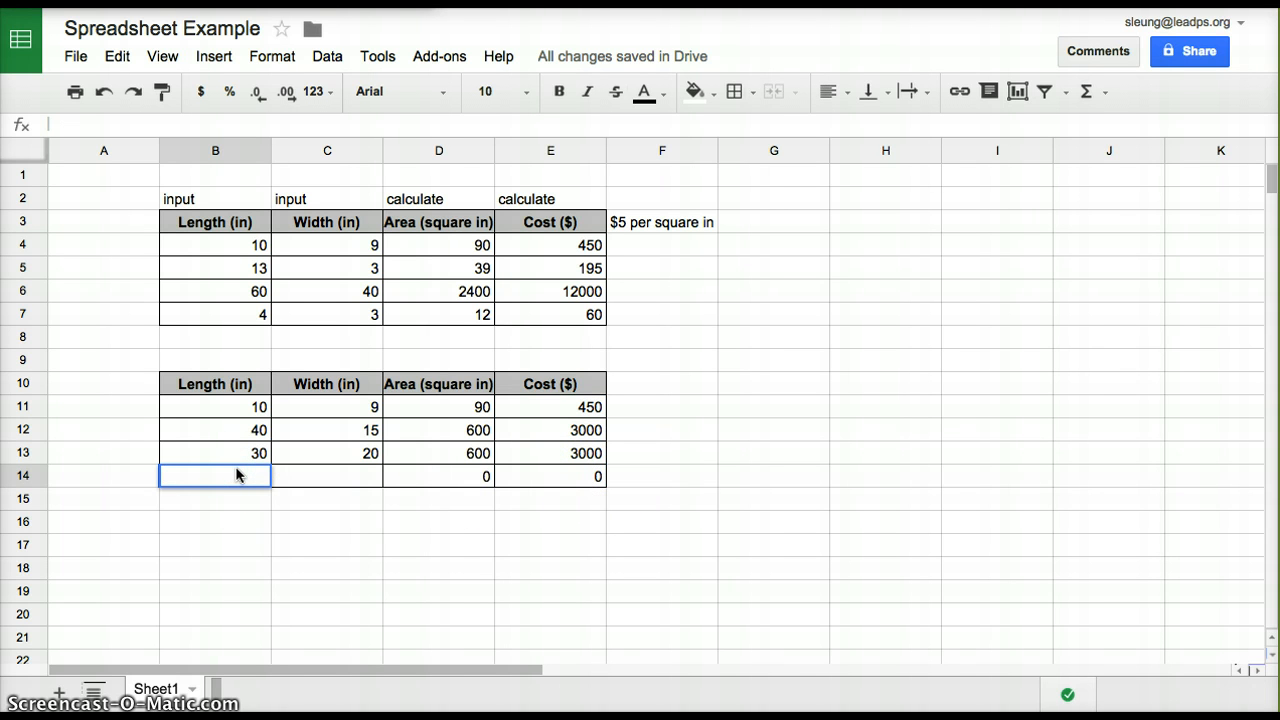
pyautogui.write('10')
pyautogui.press('Tab')
pyautogui.write('5')
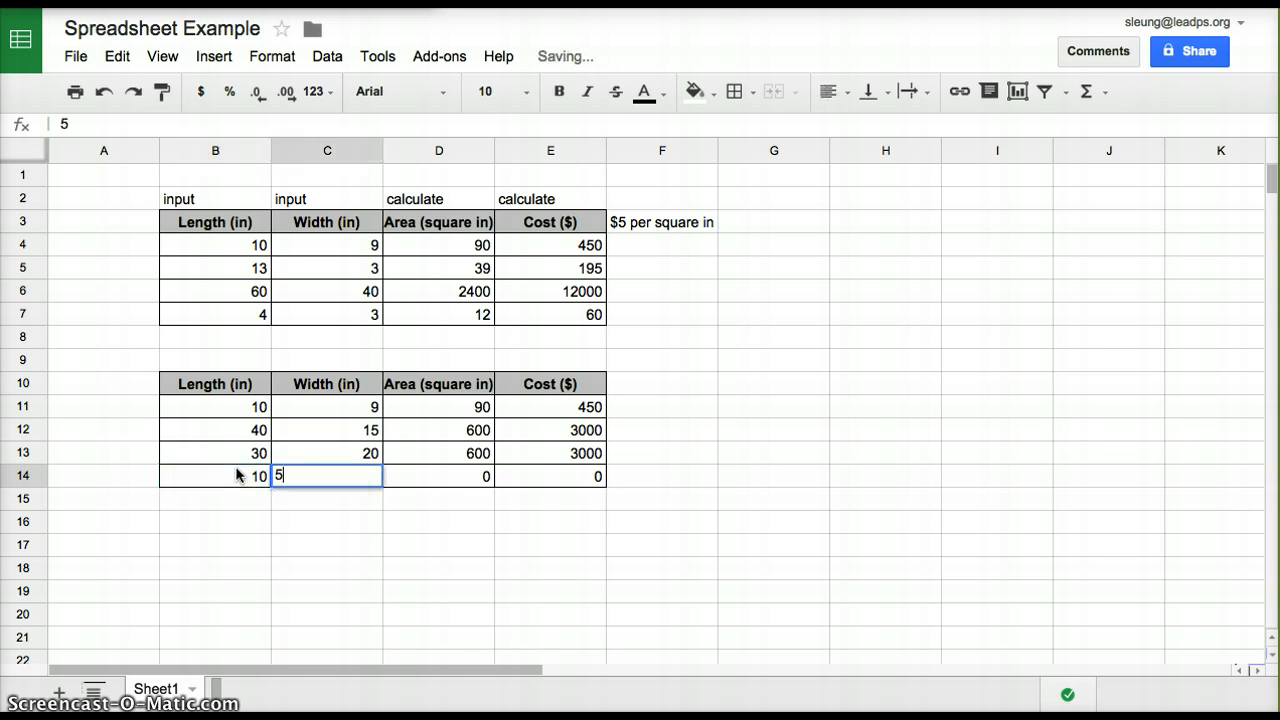
pyautogui.press('Return')
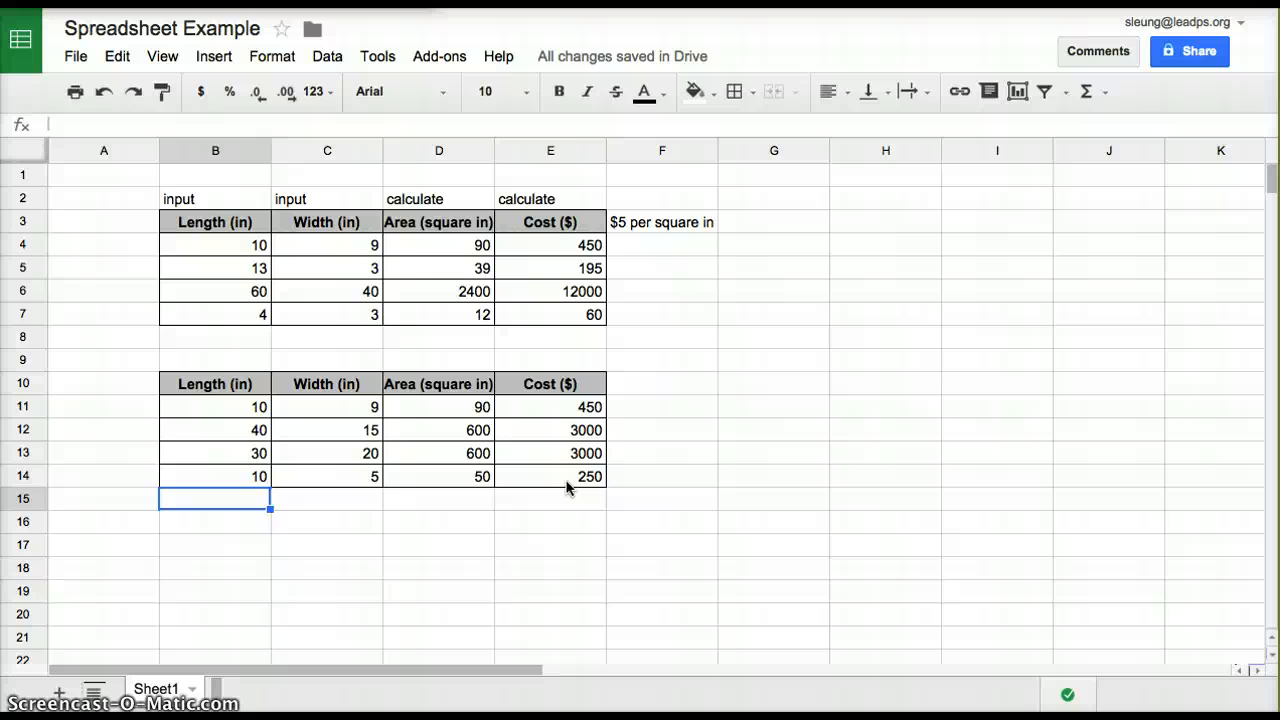
# Label cell D15, below the second table's area column, as Total Cost
pyautogui.click(463, 497)
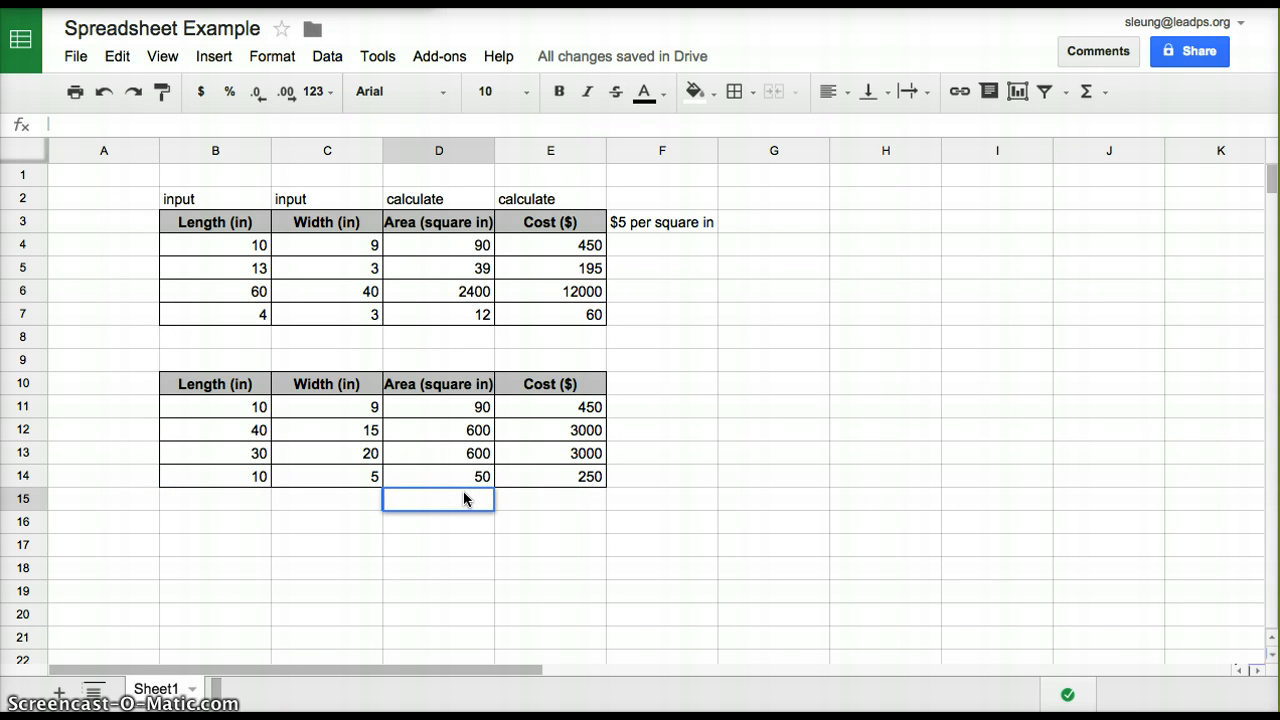
pyautogui.write('Total Cost')
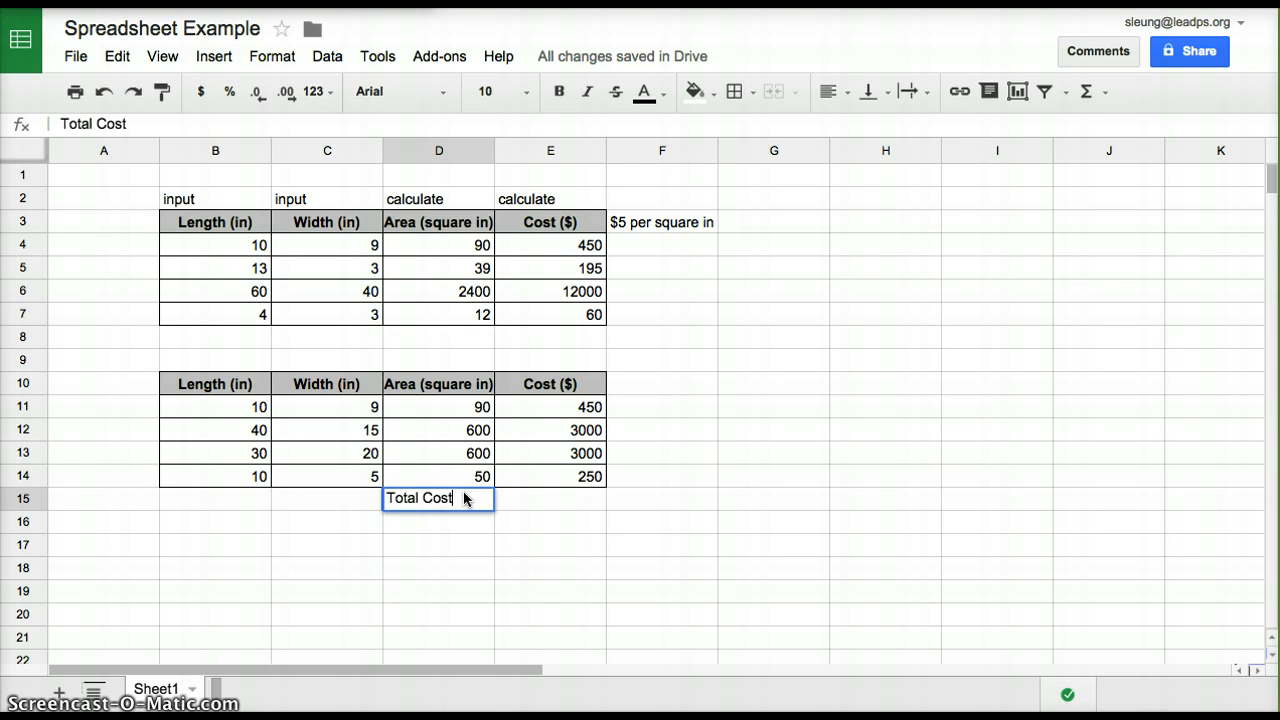
pyautogui.click(545, 520)
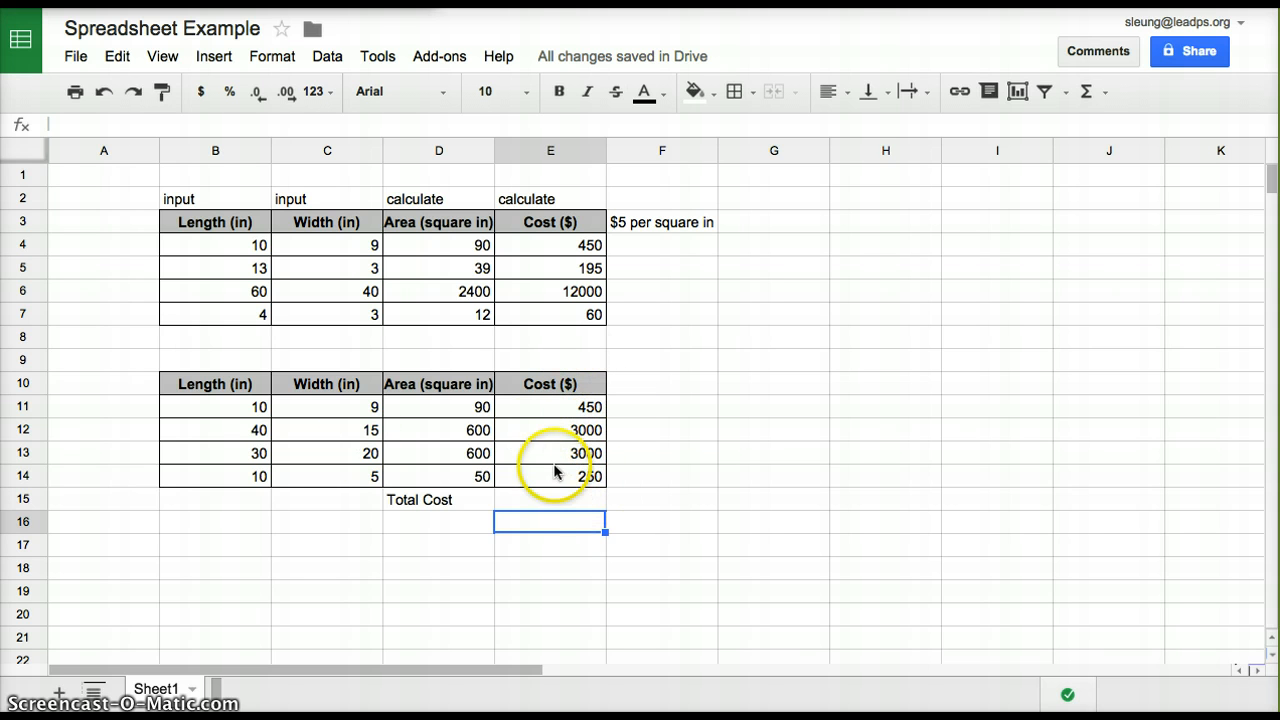
pyautogui.click(453, 505)
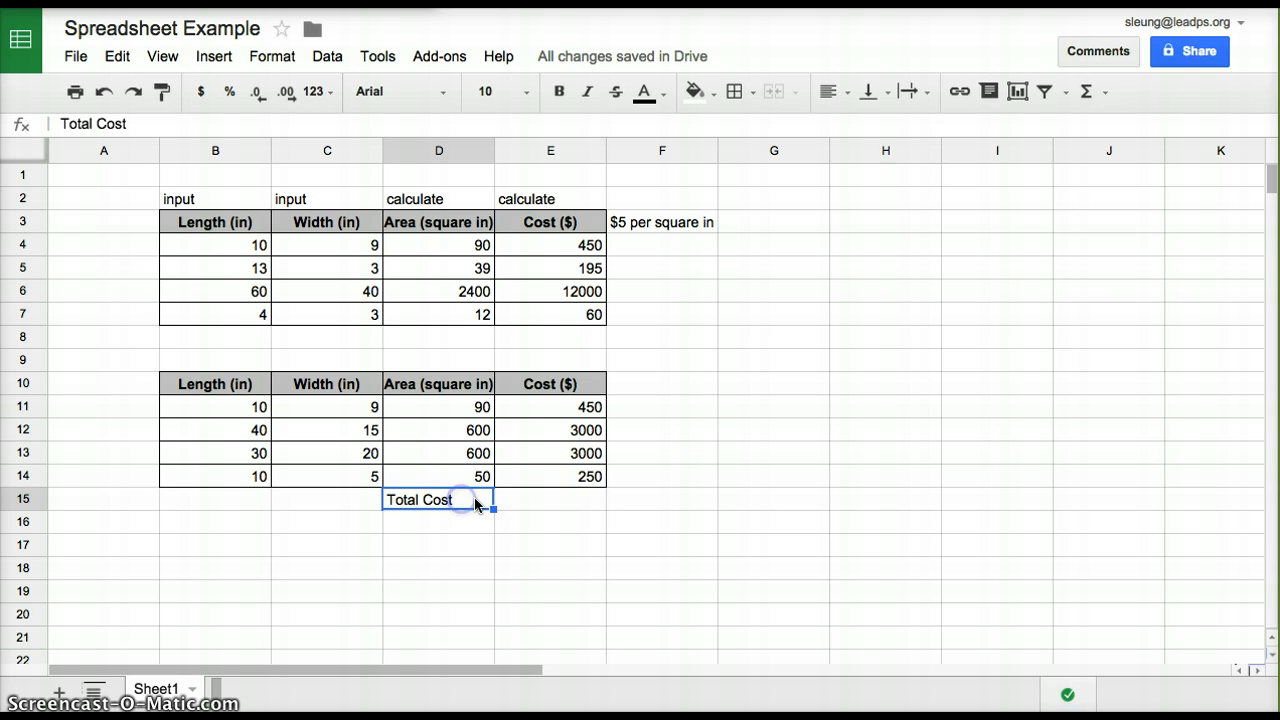
# Enter the formula =E11+E12+E13+E14 in cell E15 to add up the second table's costs
pyautogui.doubleClick(533, 503)
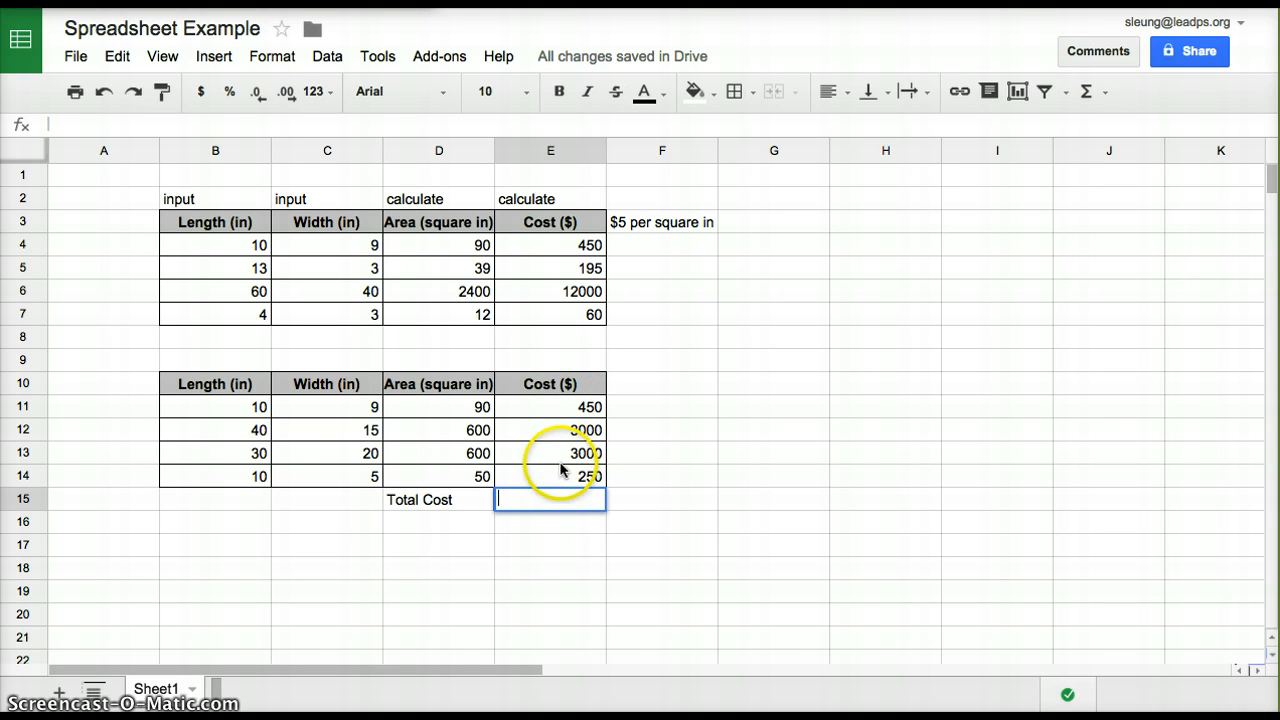
pyautogui.click(578, 407)
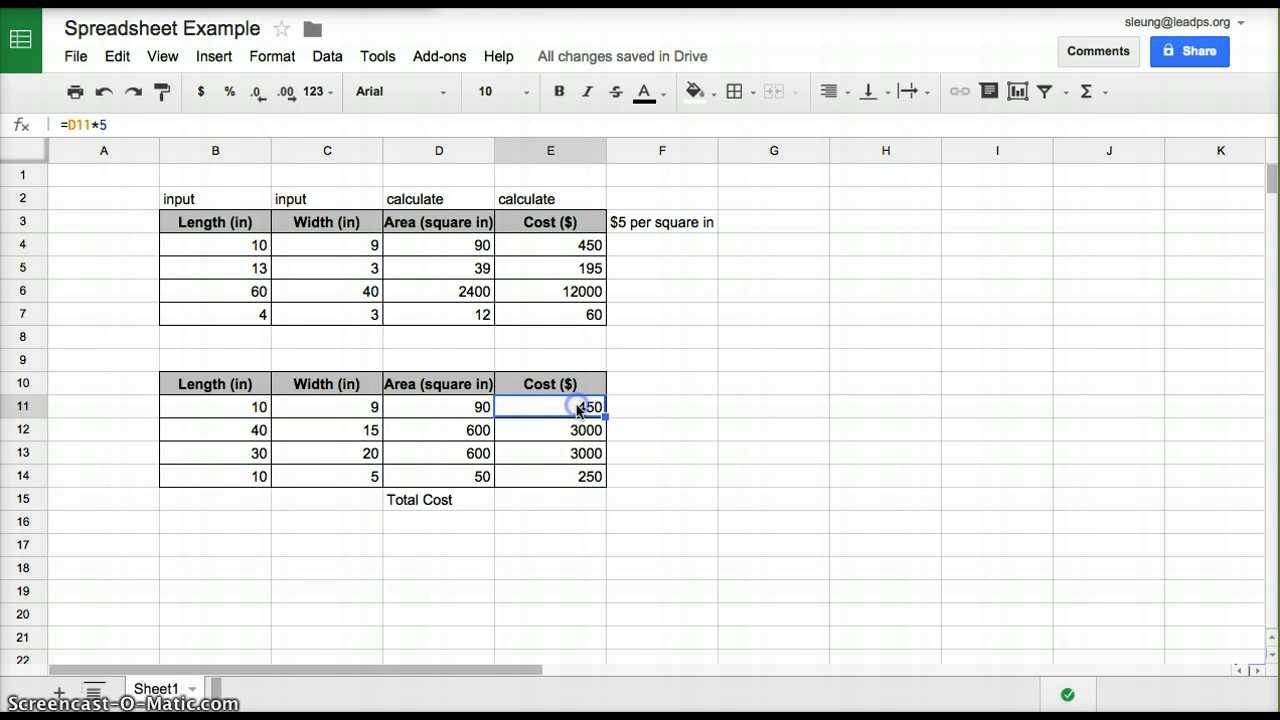
pyautogui.click(556, 500)
pyautogui.write('=')
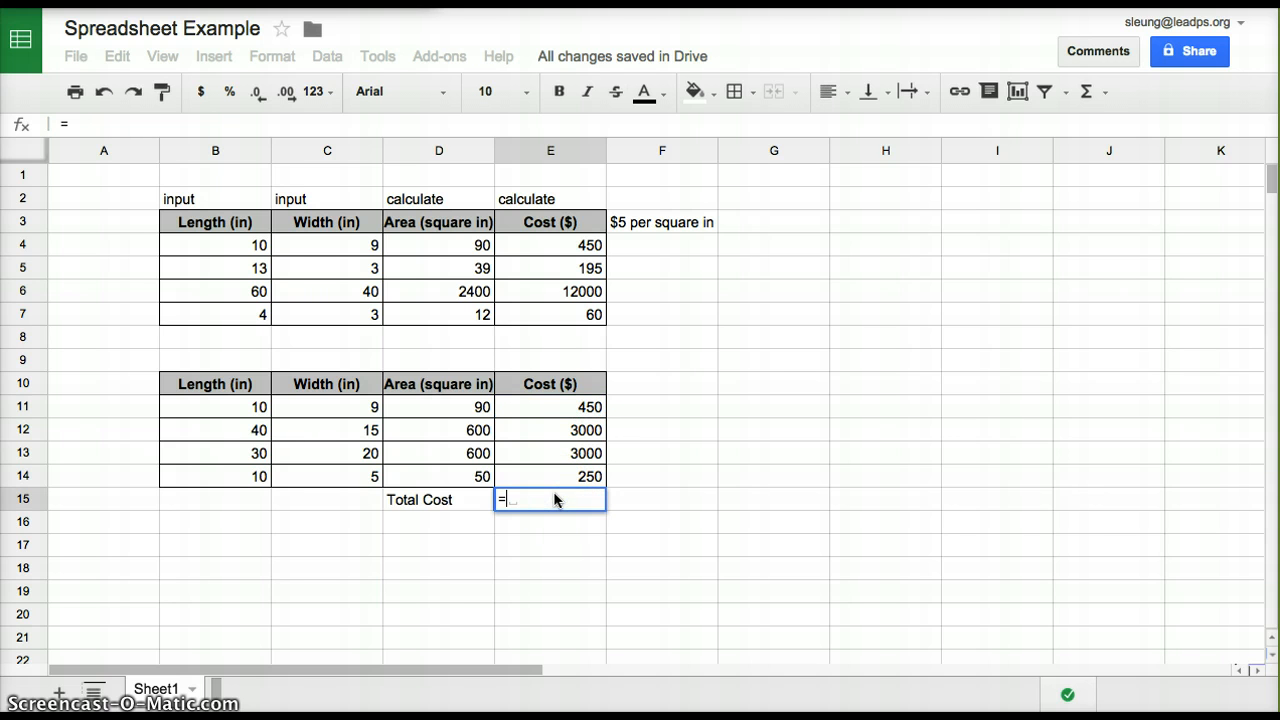
pyautogui.click(586, 407)
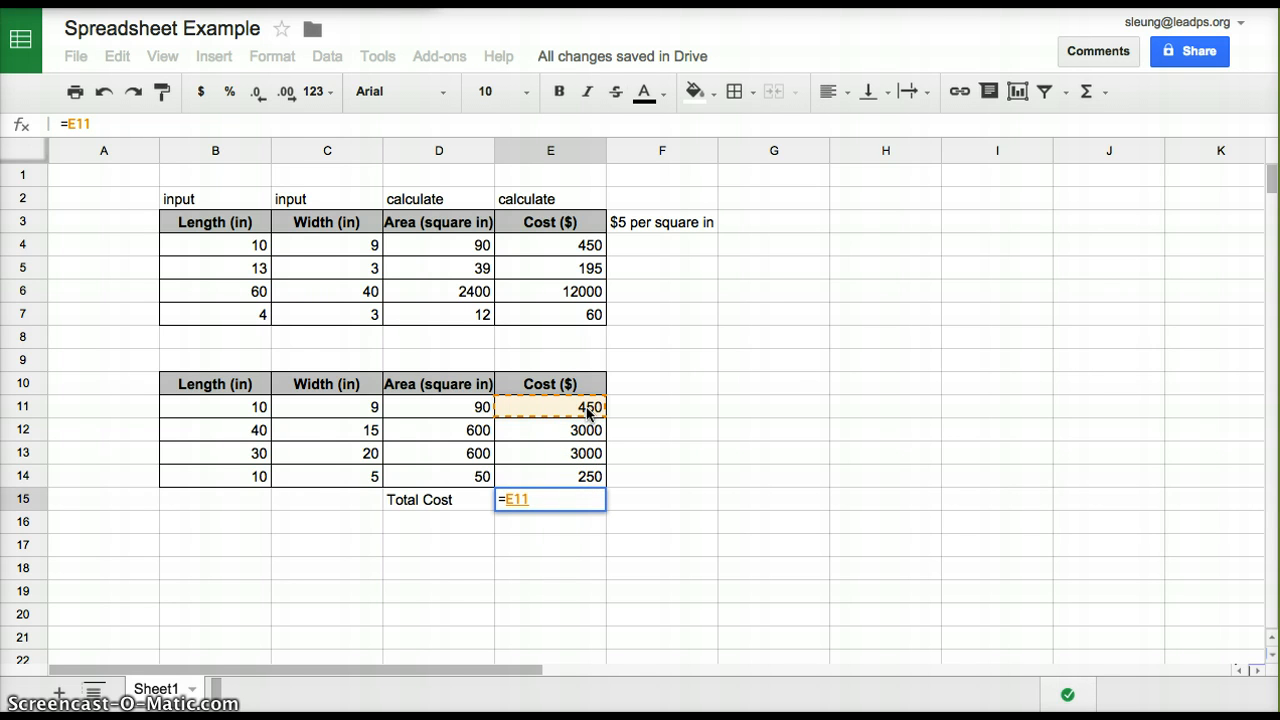
pyautogui.write('+')
pyautogui.click(586, 432)
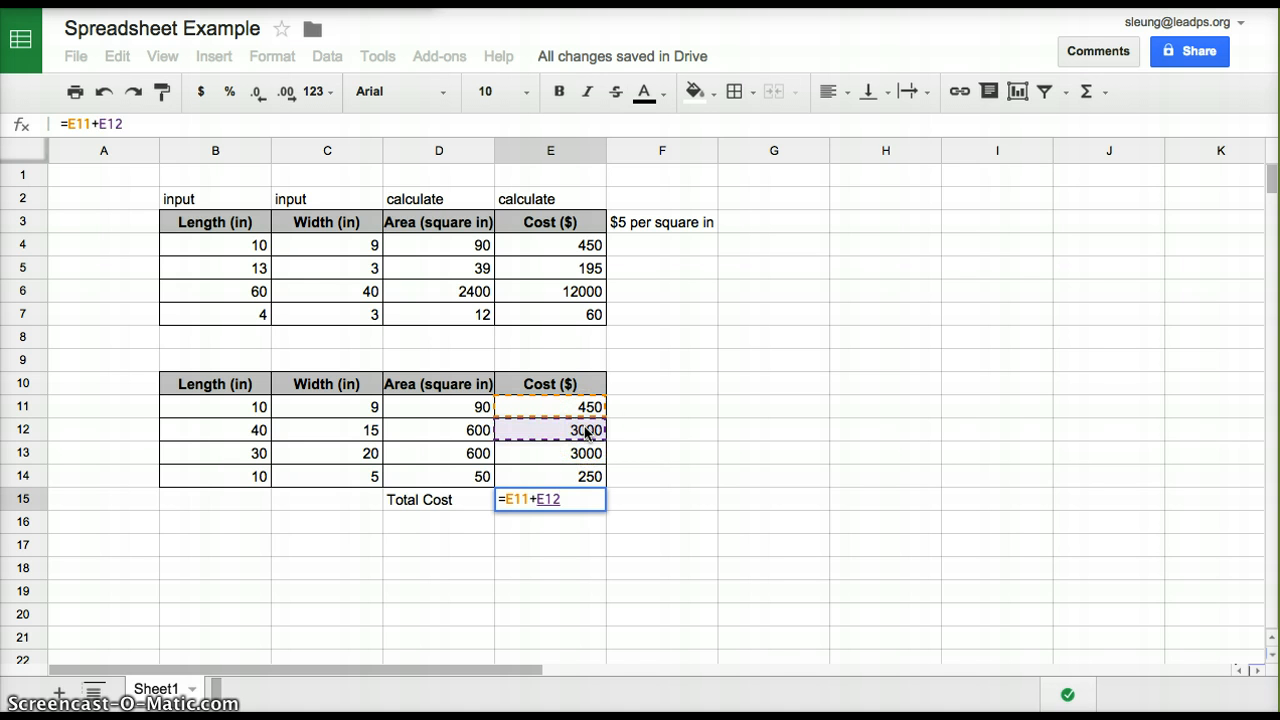
pyautogui.write('+')
pyautogui.click(586, 452)
pyautogui.write('+')
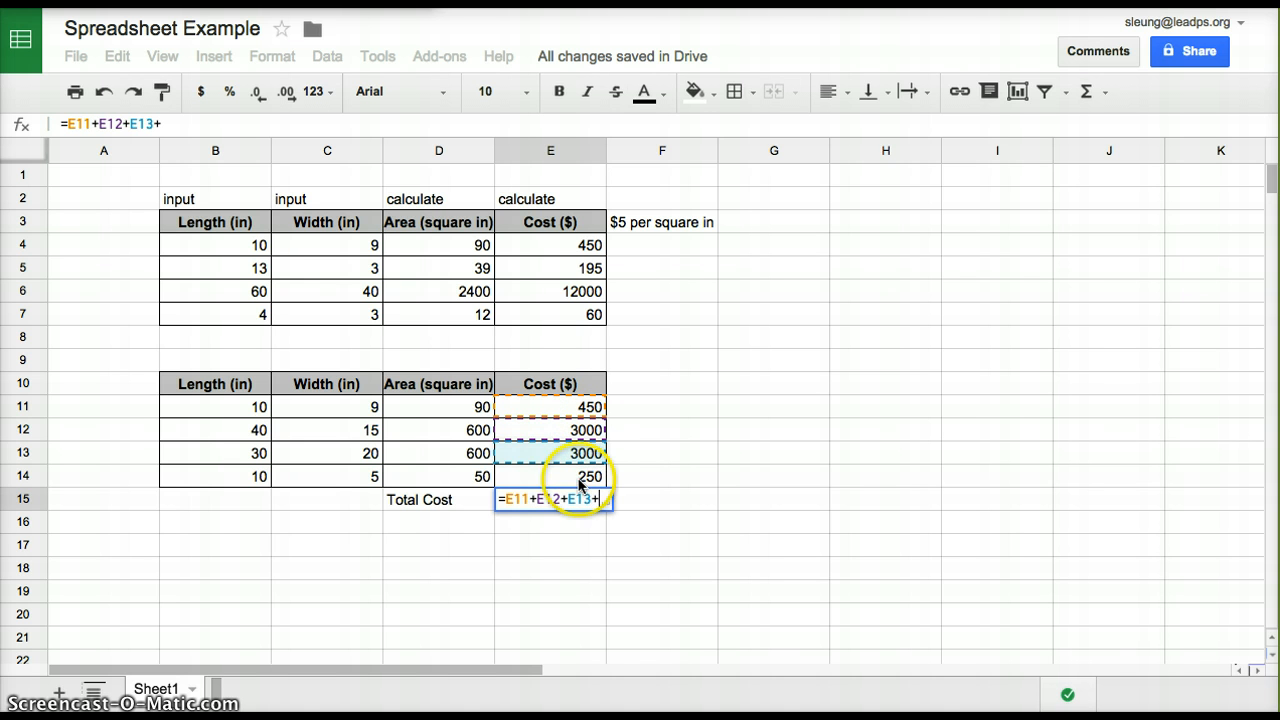
pyautogui.click(581, 480)
pyautogui.press('Return')
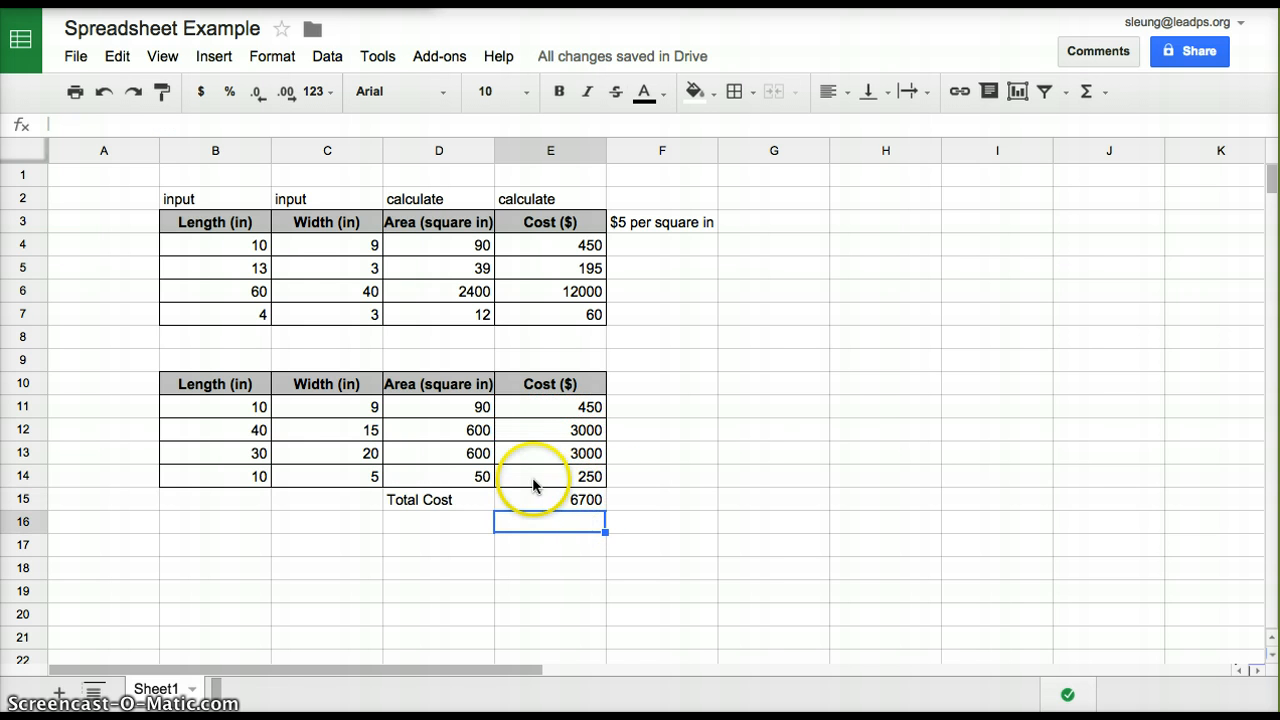
# Change row 13 of the second table to a length of 50 and a width of 10
pyautogui.click(252, 402)
pyautogui.keyDown('shift'); pyautogui.click(322, 480); pyautogui.keyUp('shift')
pyautogui.click(255, 455)
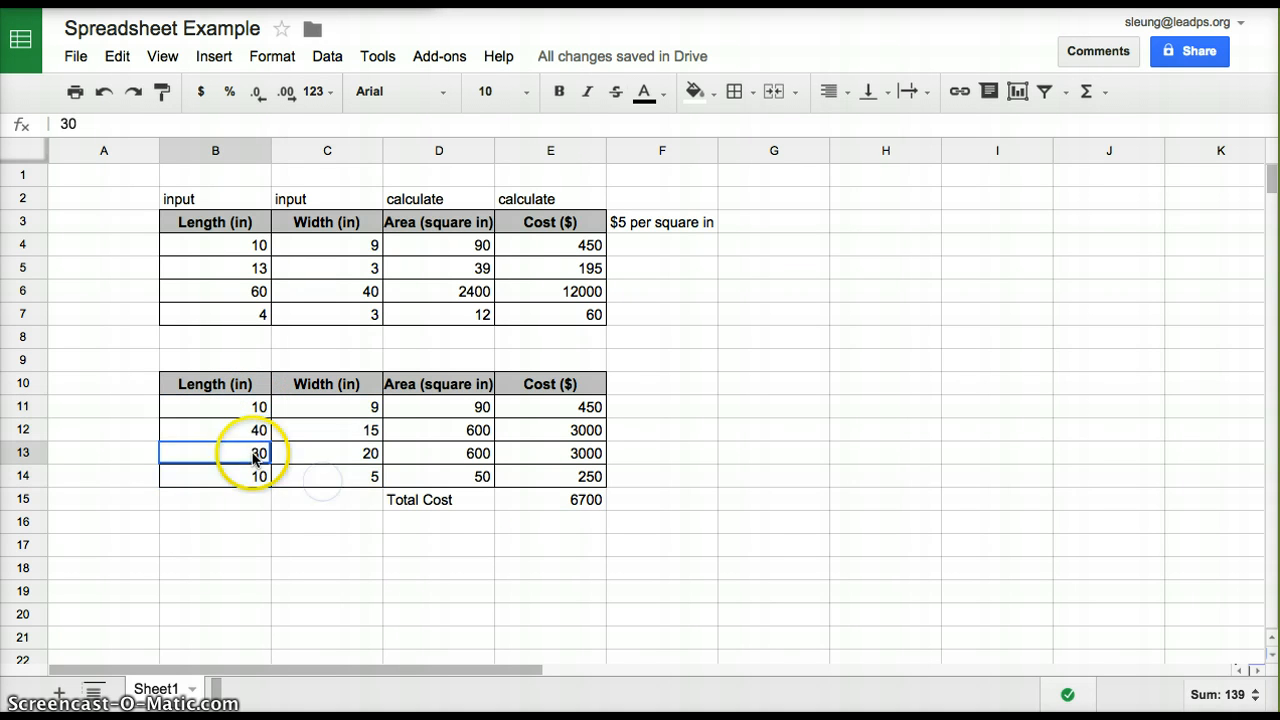
pyautogui.press('Return')
pyautogui.press('BackSpace')
pyautogui.press('BackSpace')
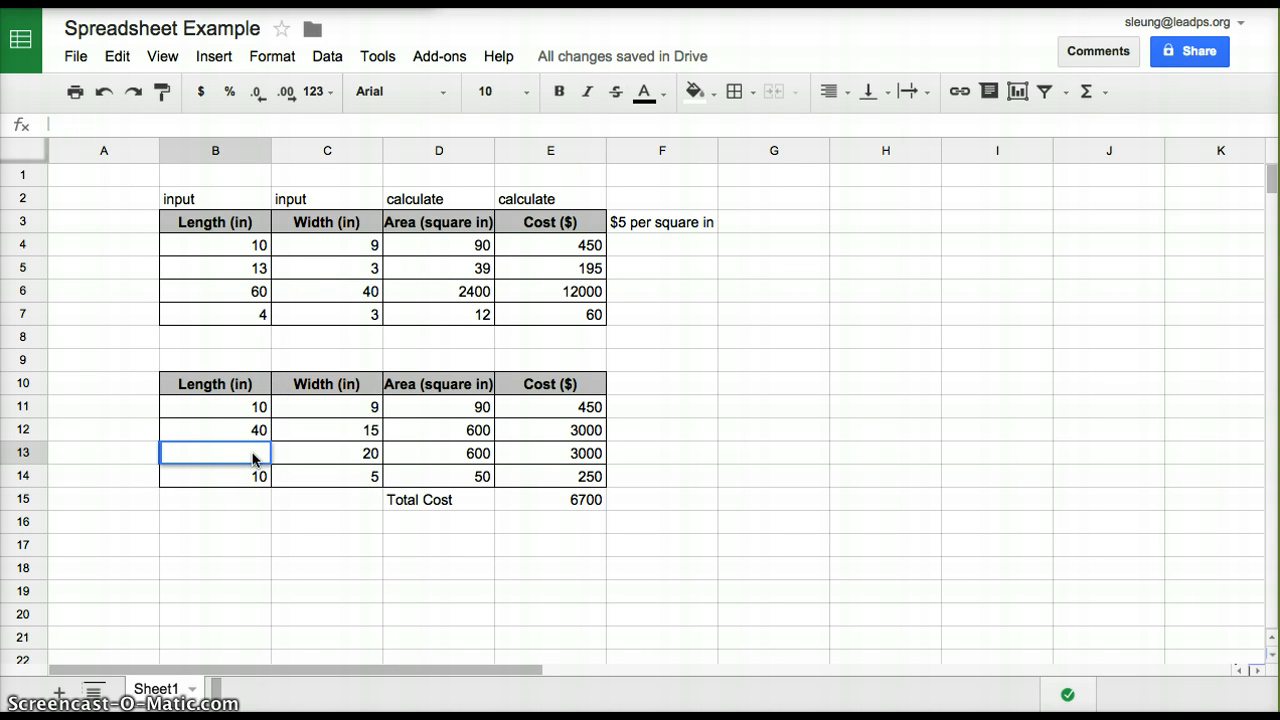
pyautogui.write('50')
pyautogui.press('Tab')
pyautogui.write('10')
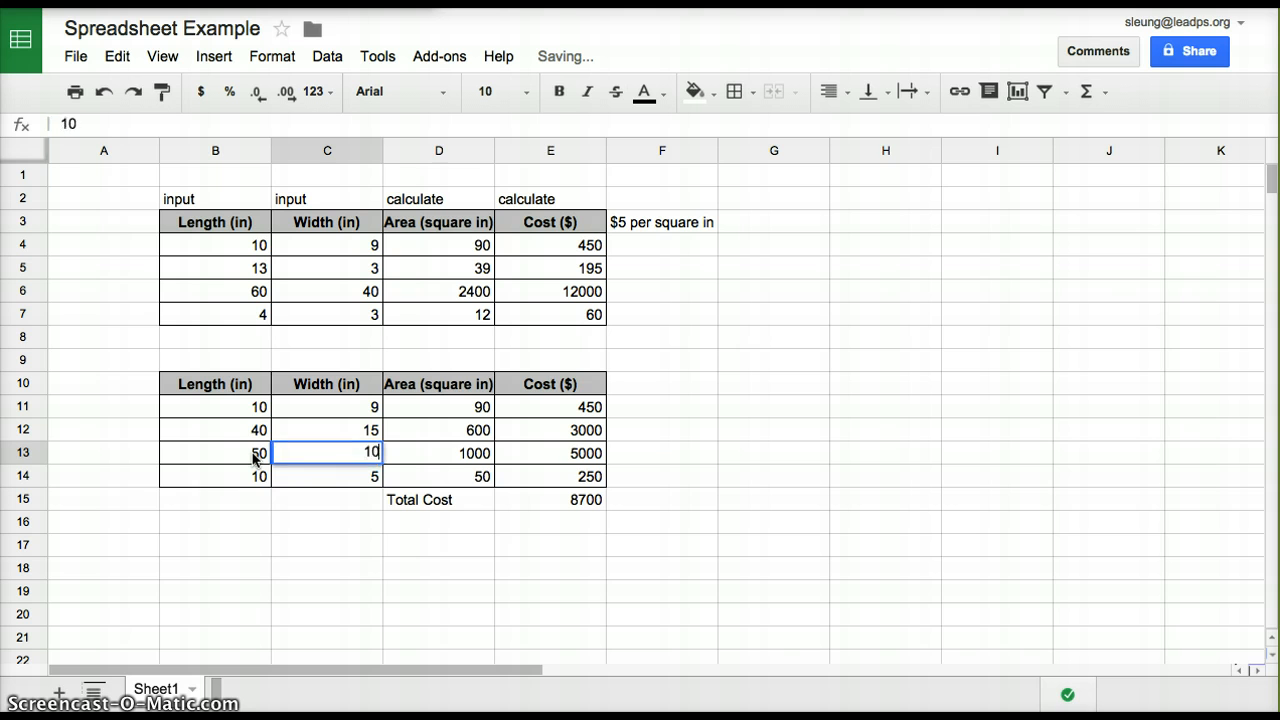
pyautogui.press('Tab')
# Change row 12 of the second table to a length of 100 and a width of 75
pyautogui.click(232, 427)
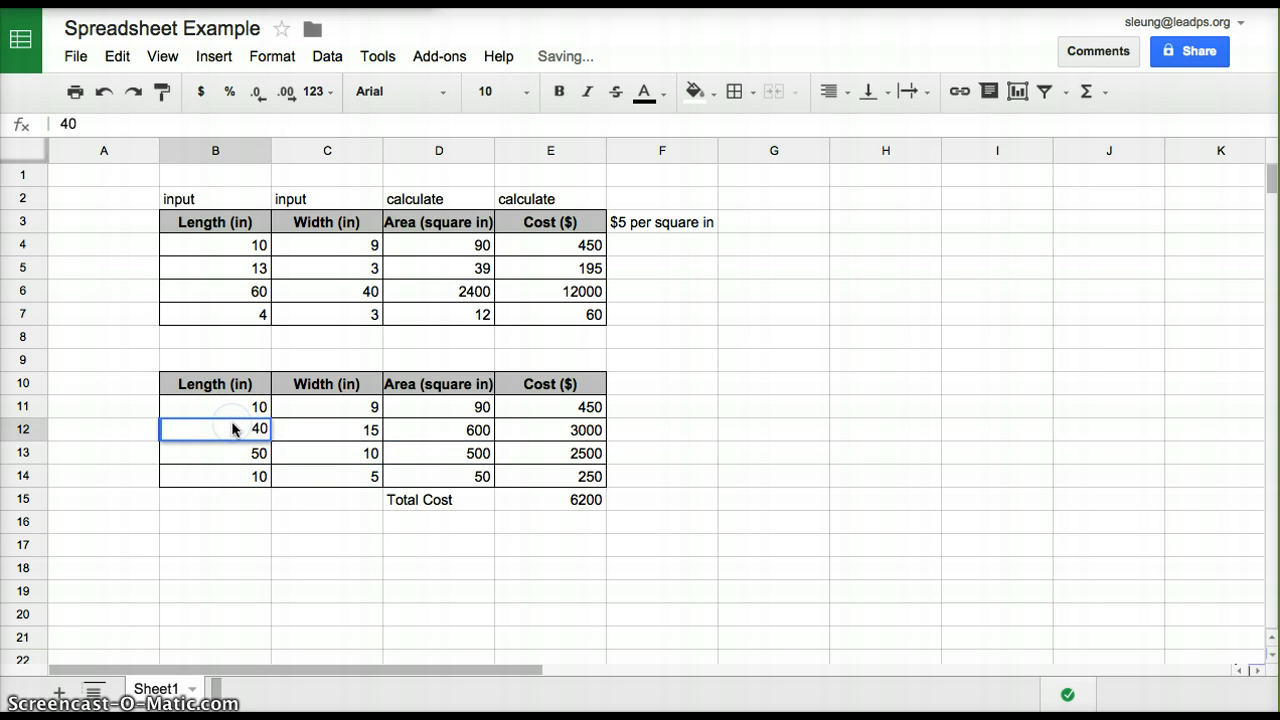
pyautogui.press('Return')
pyautogui.press('BackSpace')
pyautogui.press('BackSpace')
pyautogui.write('190')
pyautogui.press('BackSpace')
pyautogui.press('BackSpace')
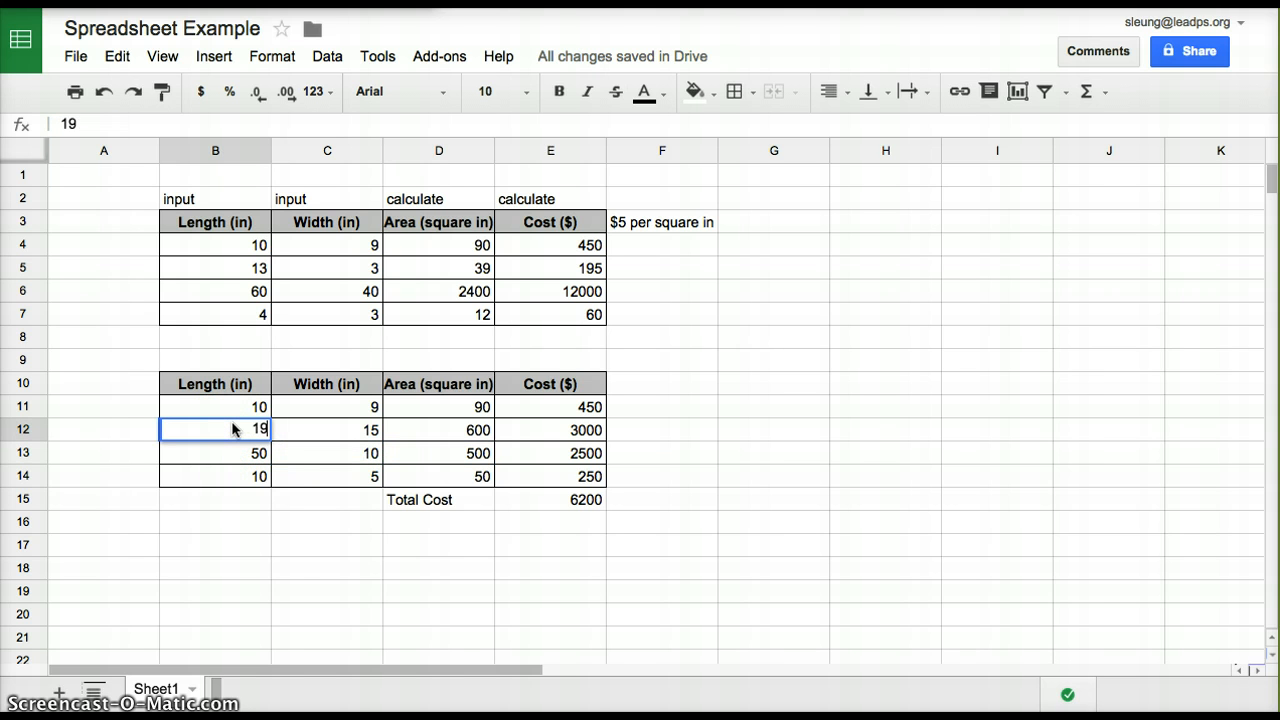
pyautogui.write('00')
pyautogui.press('Tab')
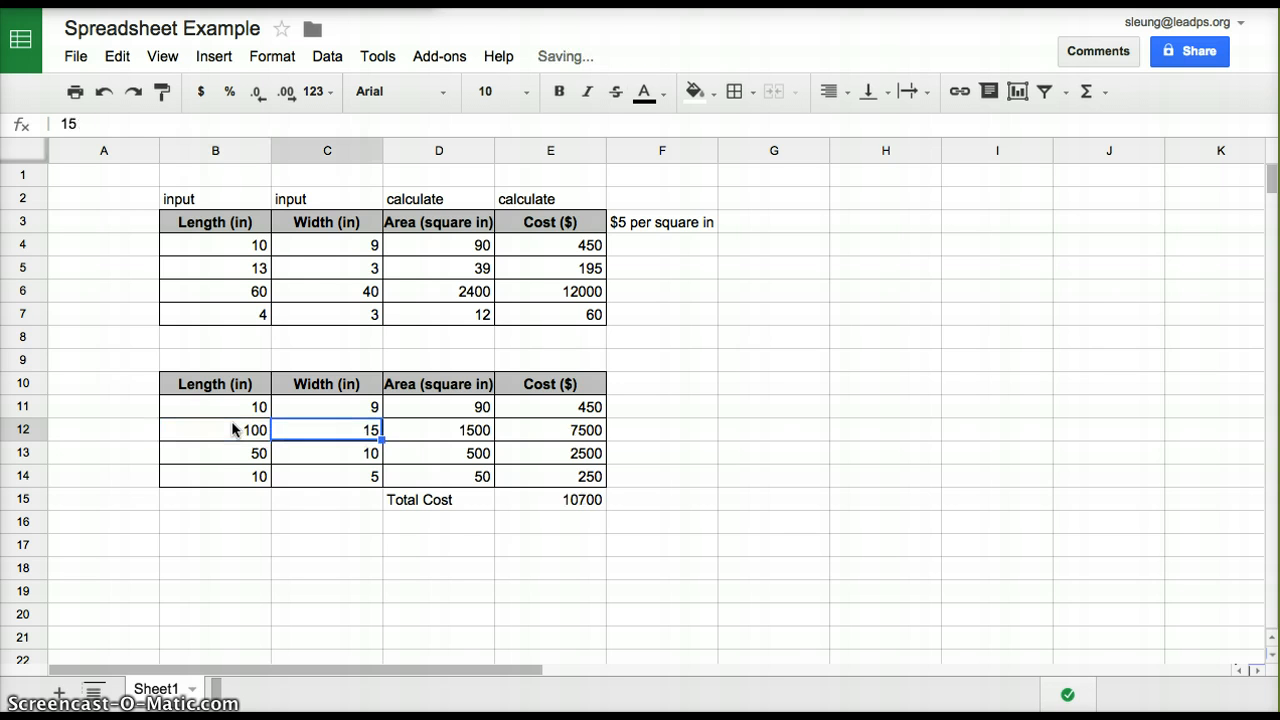
pyautogui.write('75')
pyautogui.press('Tab')
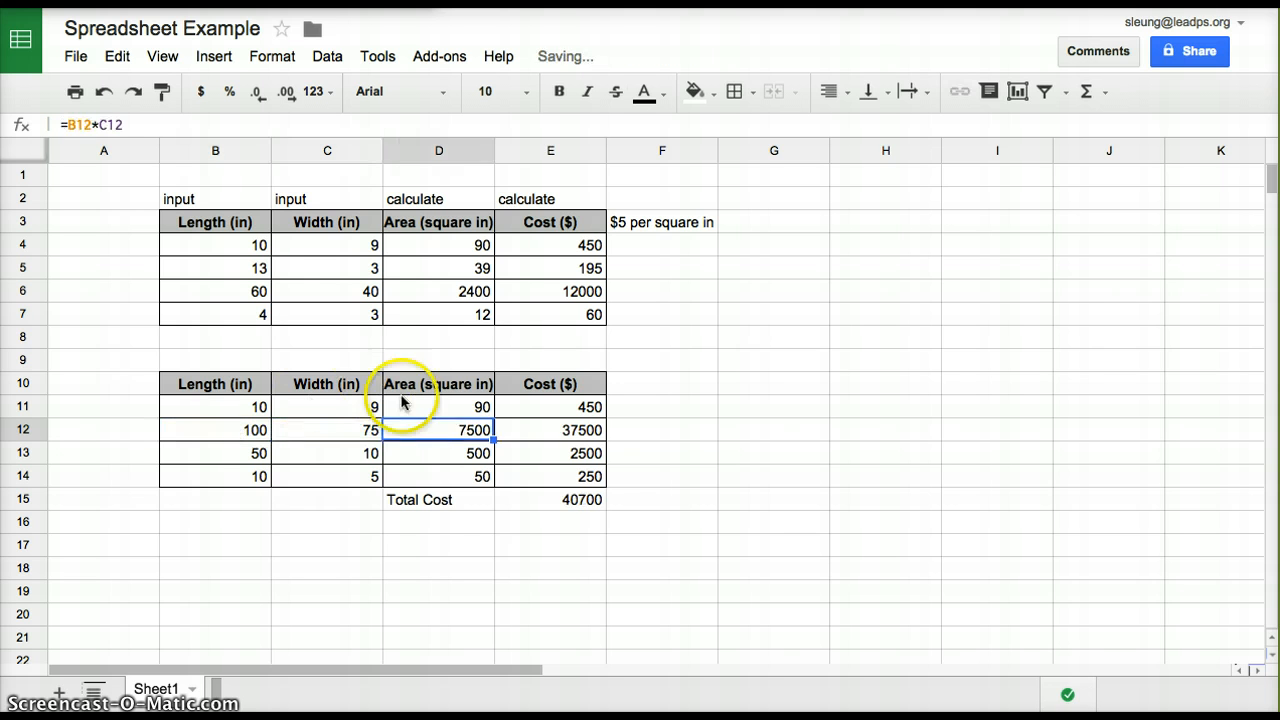
# Replace the total cost formula in cell E15 with =SUM(E11:E14)
pyautogui.click(584, 497)
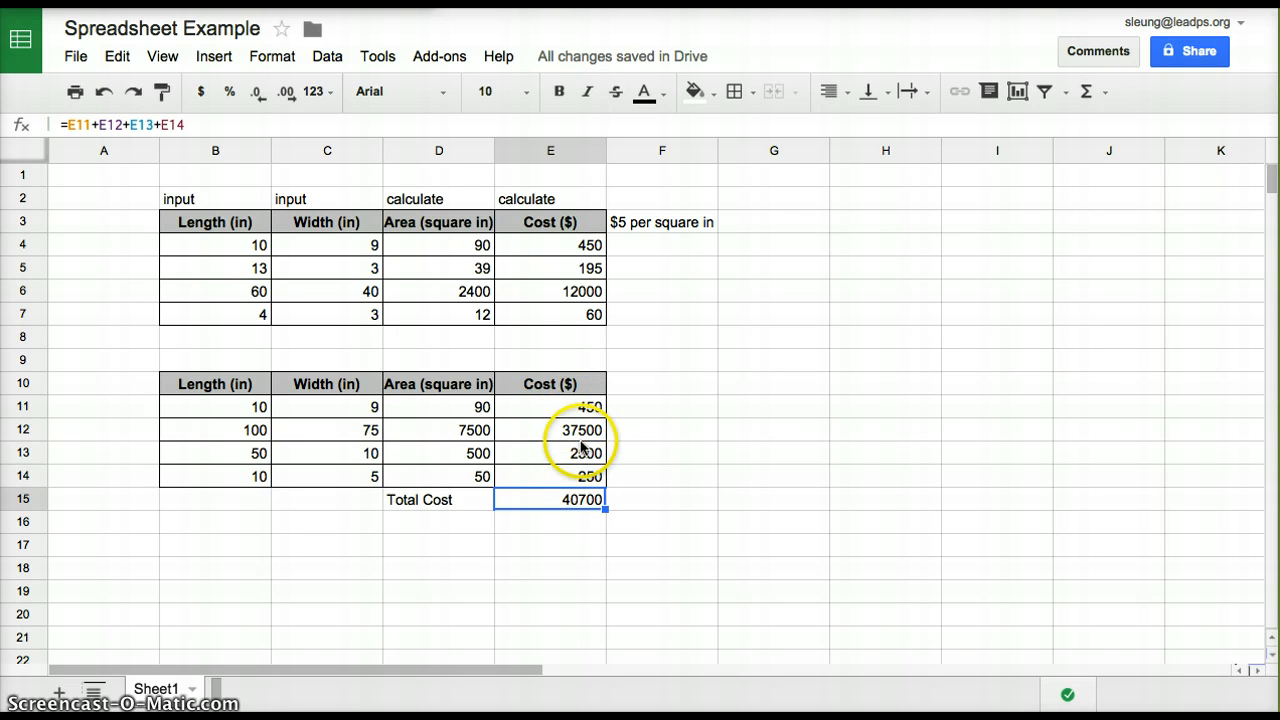
pyautogui.doubleClick(598, 498)
pyautogui.press('BackSpace')
pyautogui.press('BackSpace')
pyautogui.press('BackSpace')
pyautogui.press('BackSpace')
pyautogui.press('BackSpace')
pyautogui.press('BackSpace')
pyautogui.press('BackSpace')
pyautogui.press('BackSpace')
pyautogui.press('BackSpace')
pyautogui.press('BackSpace')
pyautogui.press('BackSpace')
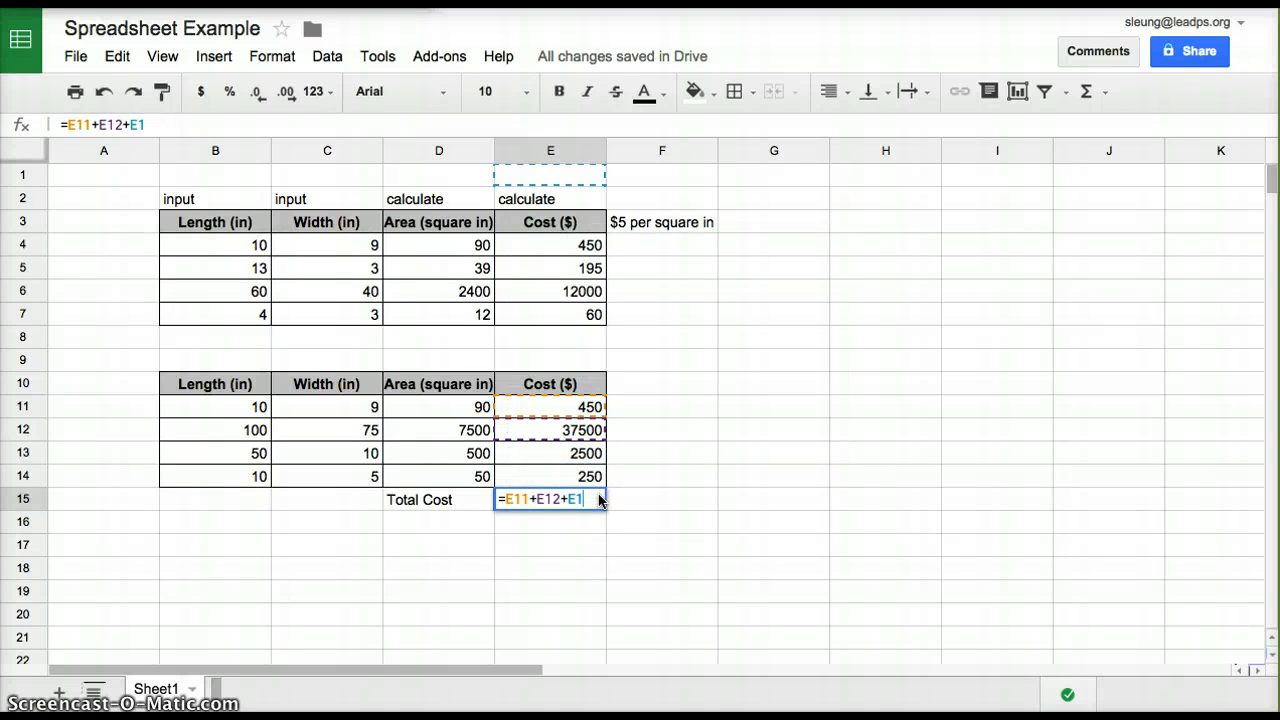
pyautogui.press('BackSpace')
pyautogui.press('BackSpace')
pyautogui.press('BackSpace')
pyautogui.press('BackSpace')
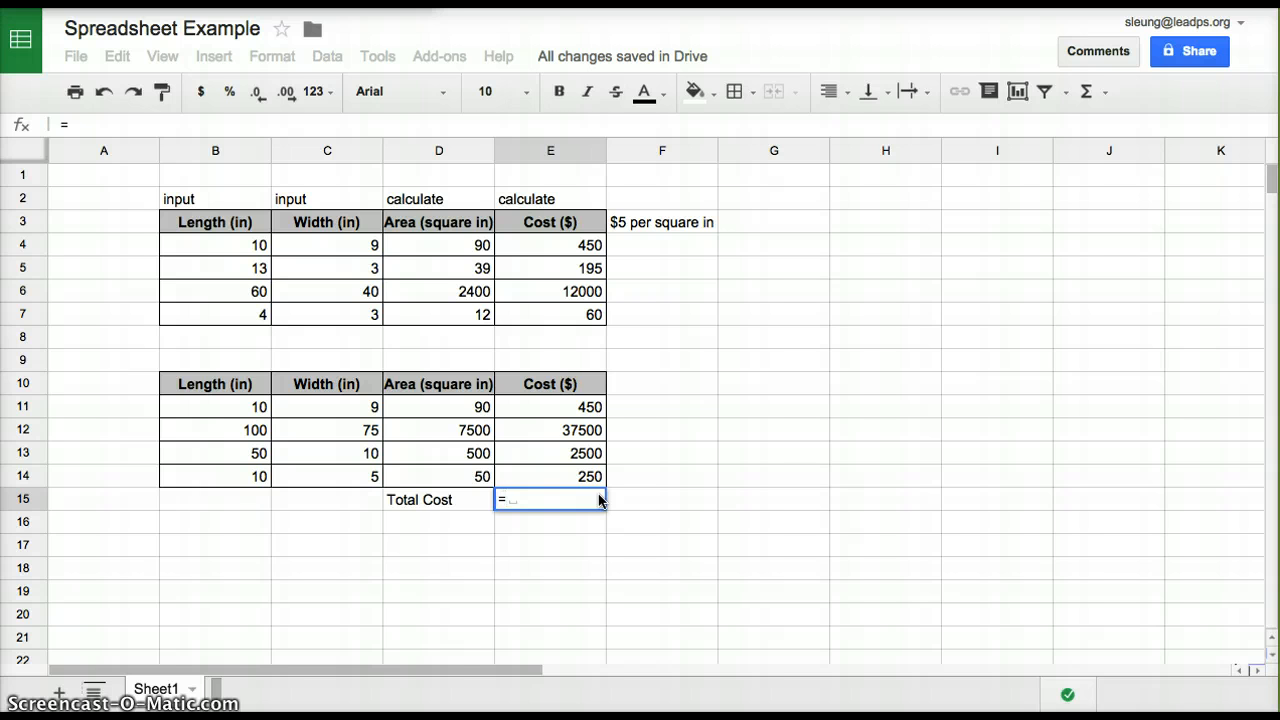
pyautogui.write('sum')
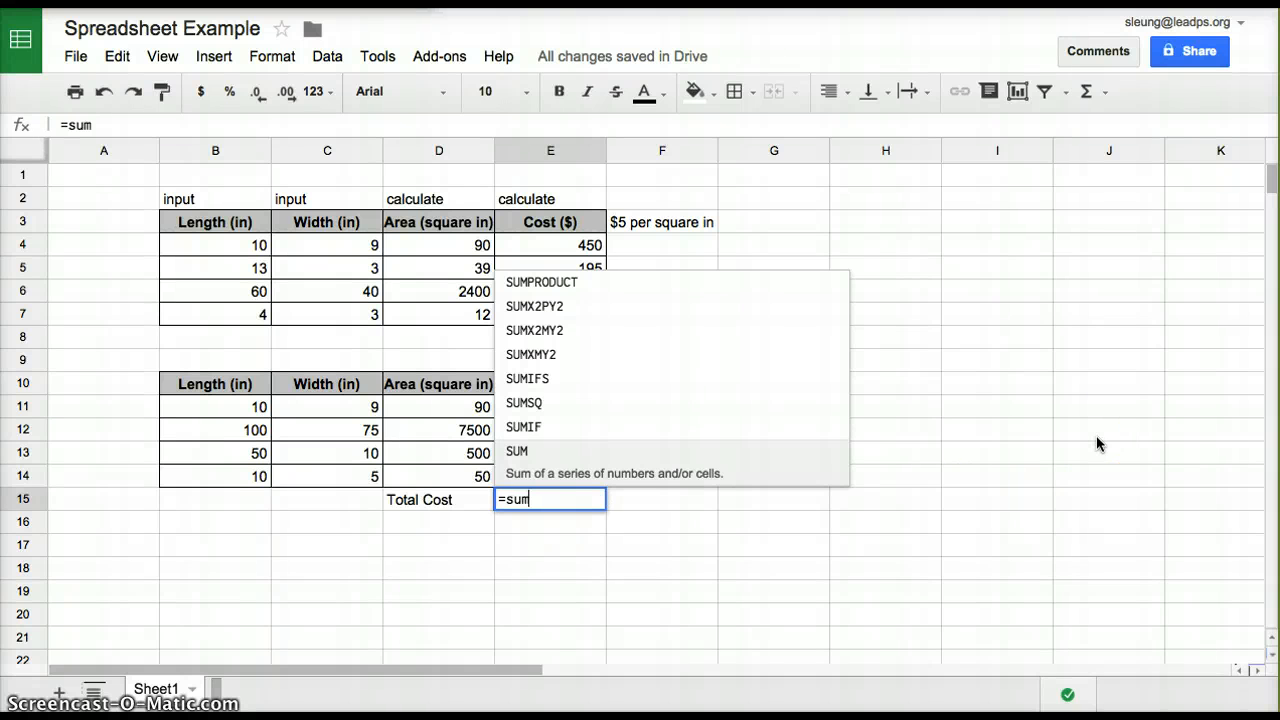
pyautogui.click(686, 477)
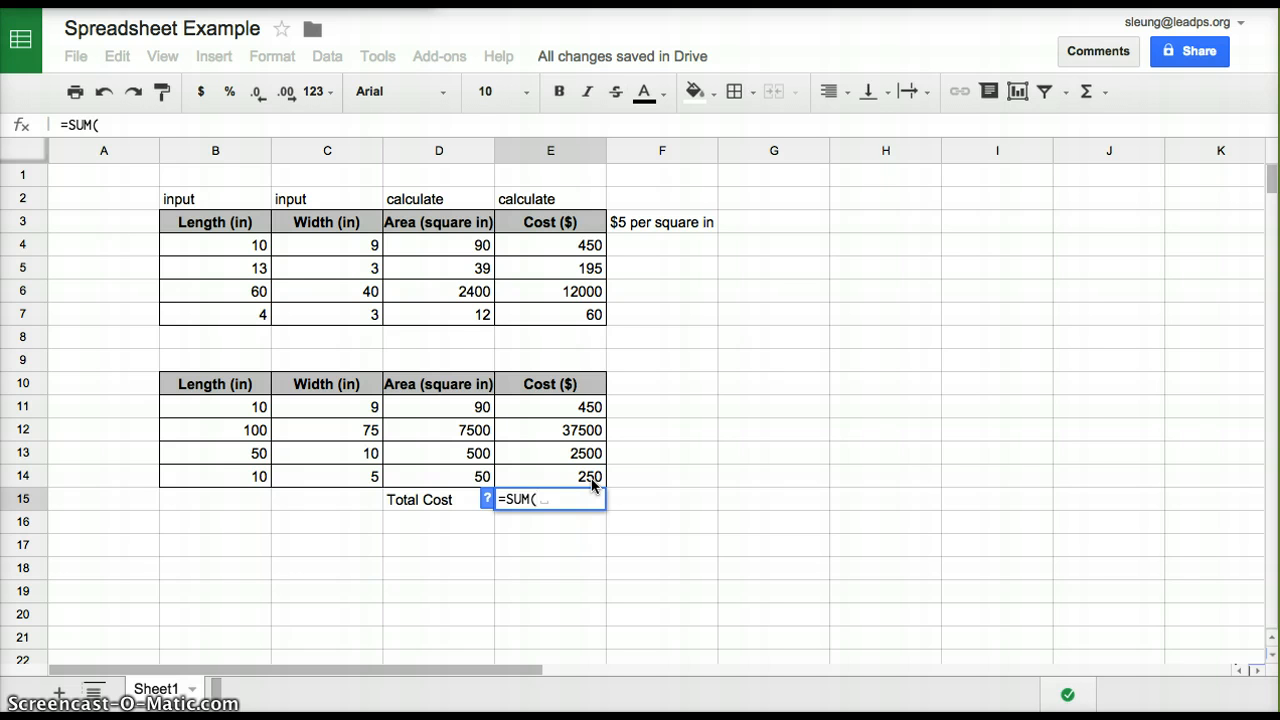
pyautogui.moveTo(578, 405); pyautogui.dragTo(570, 475)
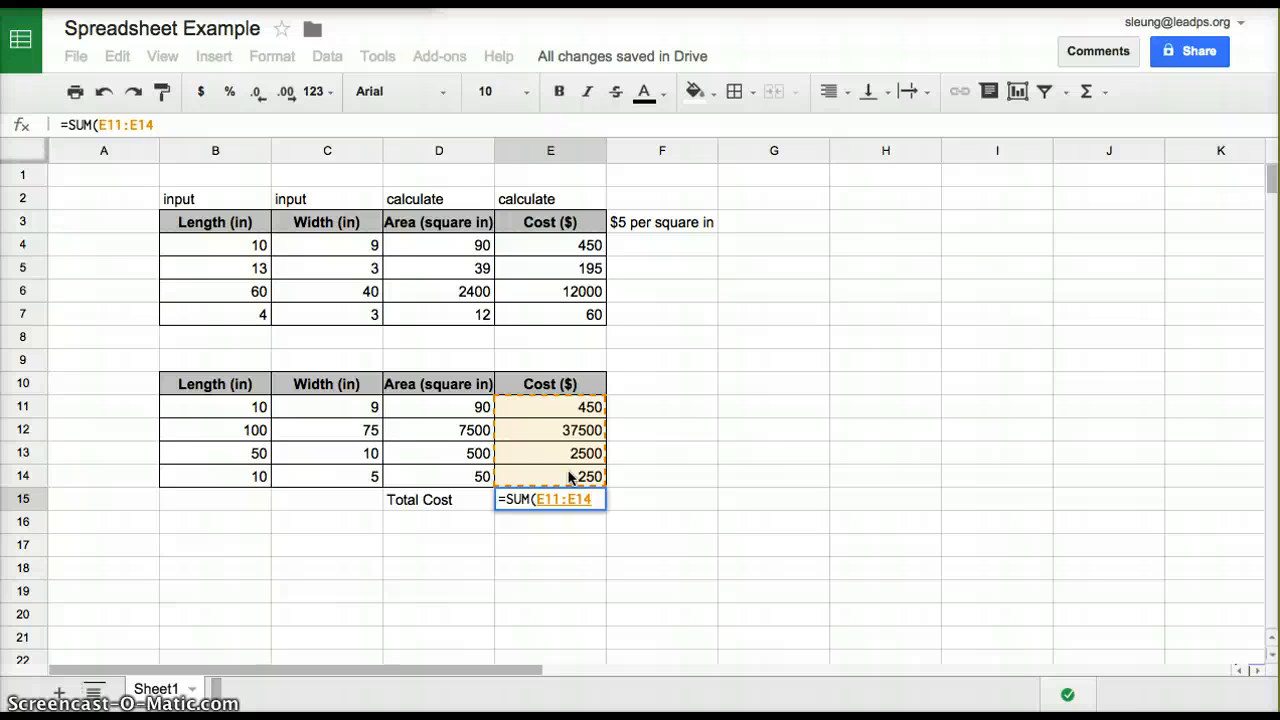
pyautogui.write(')')
pyautogui.press('Return')
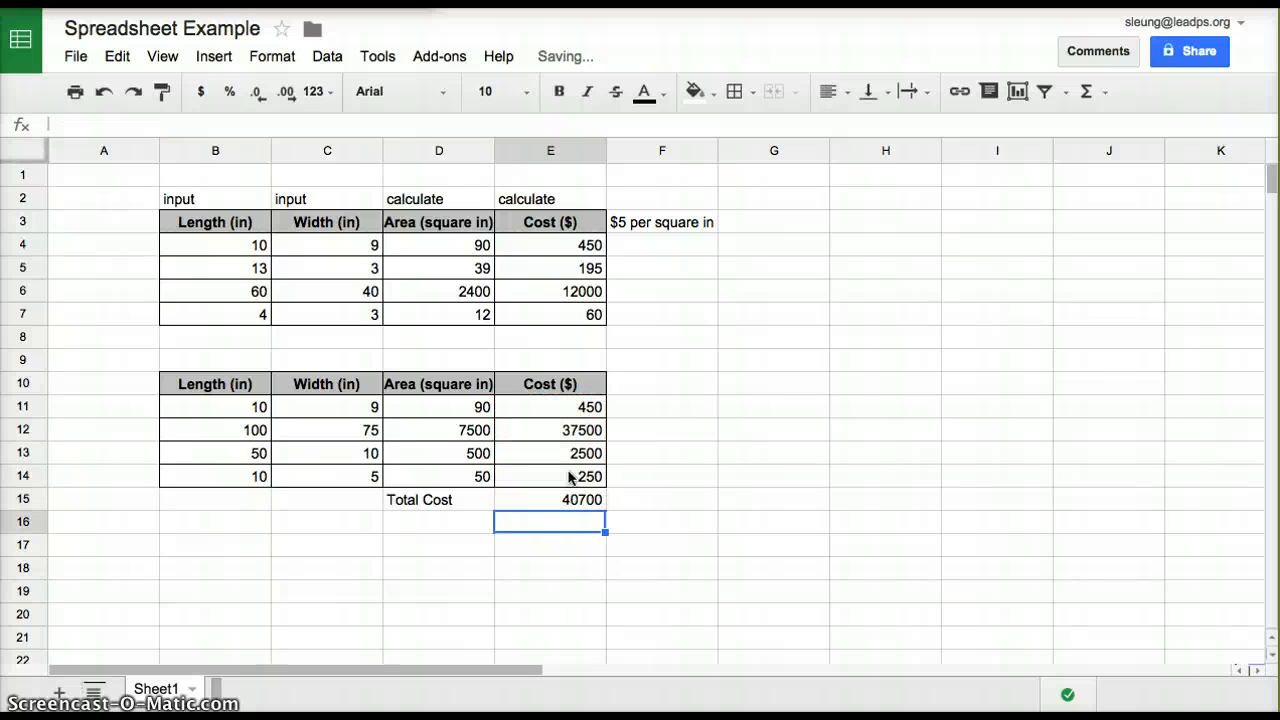
# Review the SUM formula in cell E15 and the cost formulas in both tables' cost columns
pyautogui.click(580, 505)
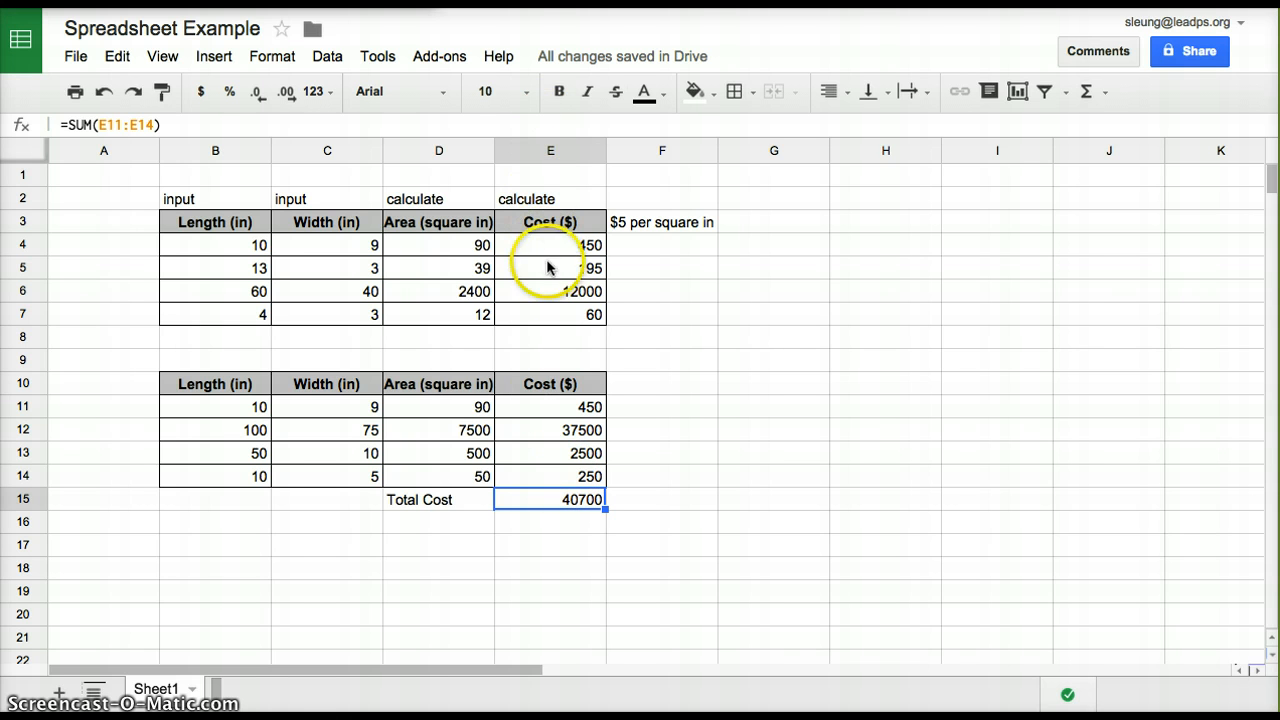
pyautogui.click(551, 322)
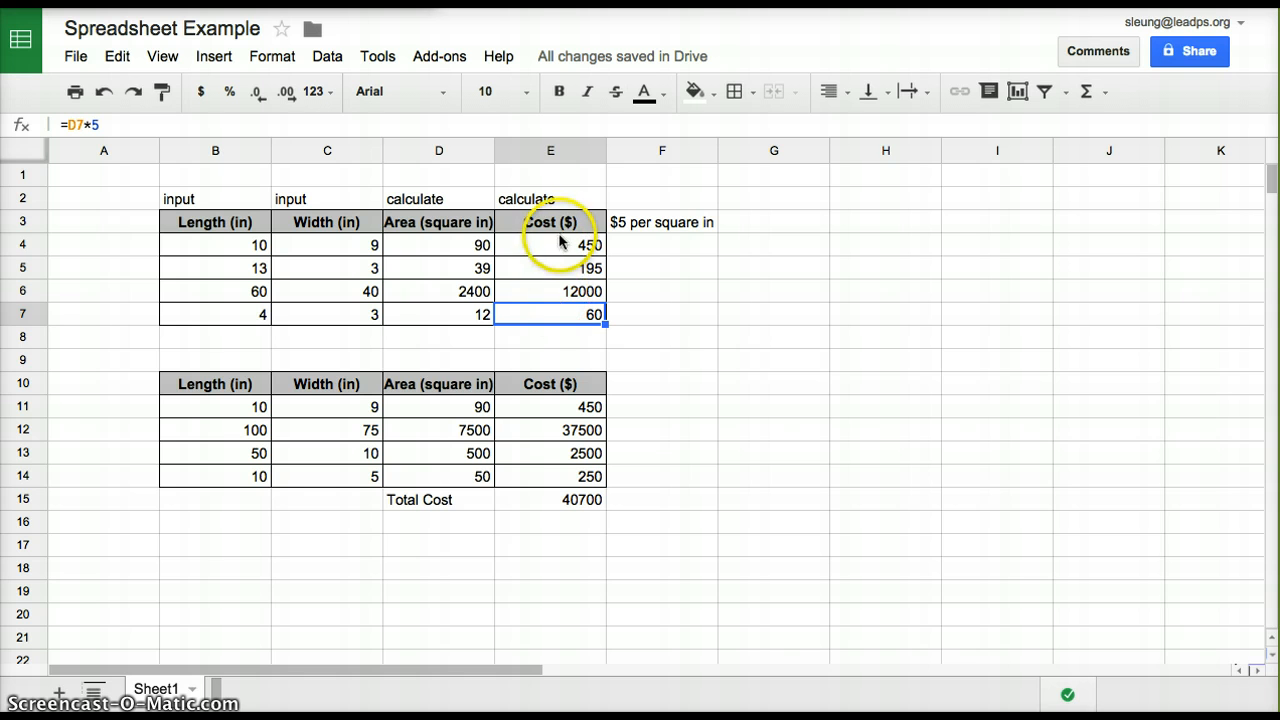
pyautogui.click(560, 244)
pyautogui.click(560, 268)
pyautogui.click(560, 291)
pyautogui.click(560, 318)
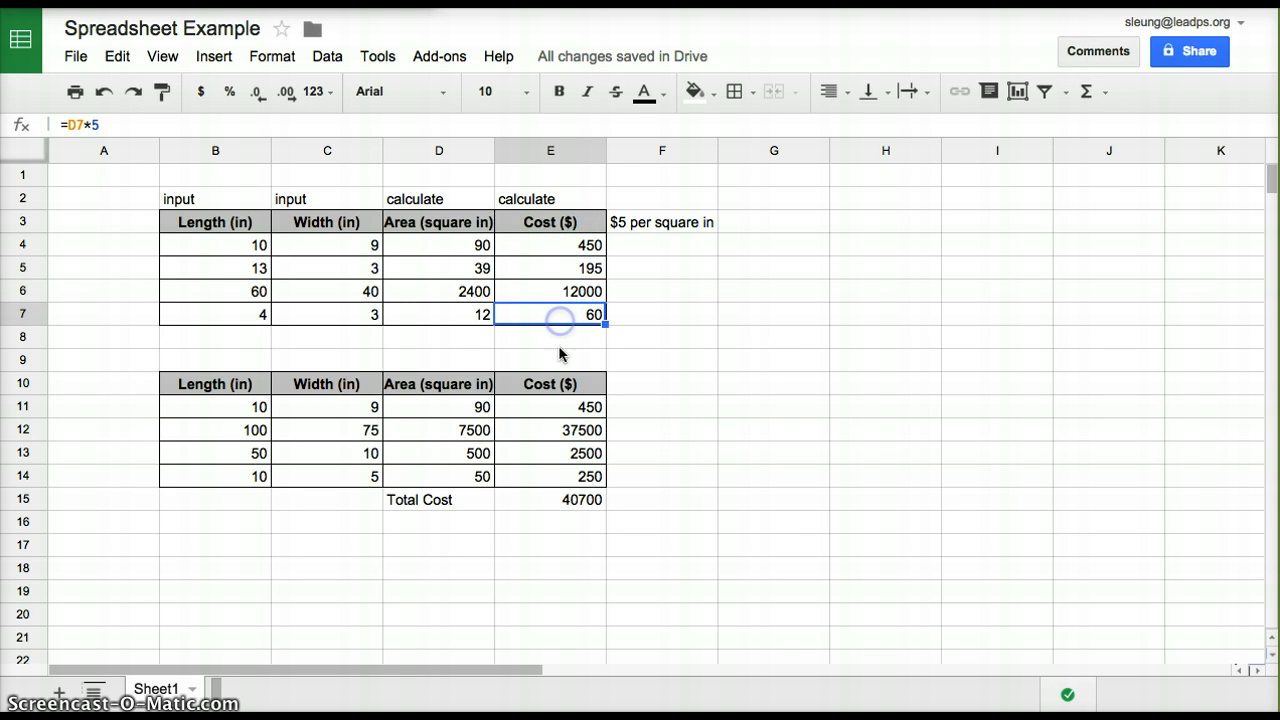
pyautogui.click(562, 428)
pyautogui.click(563, 476)
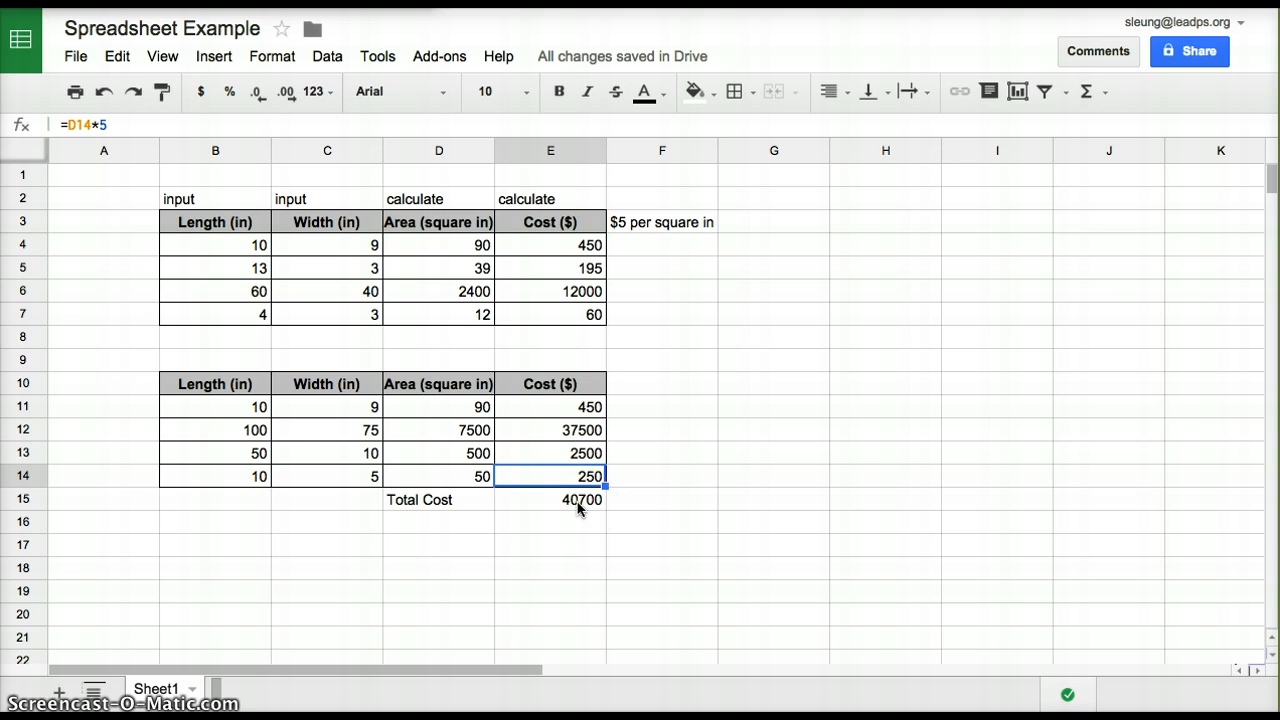
pyautogui.click(579, 505)
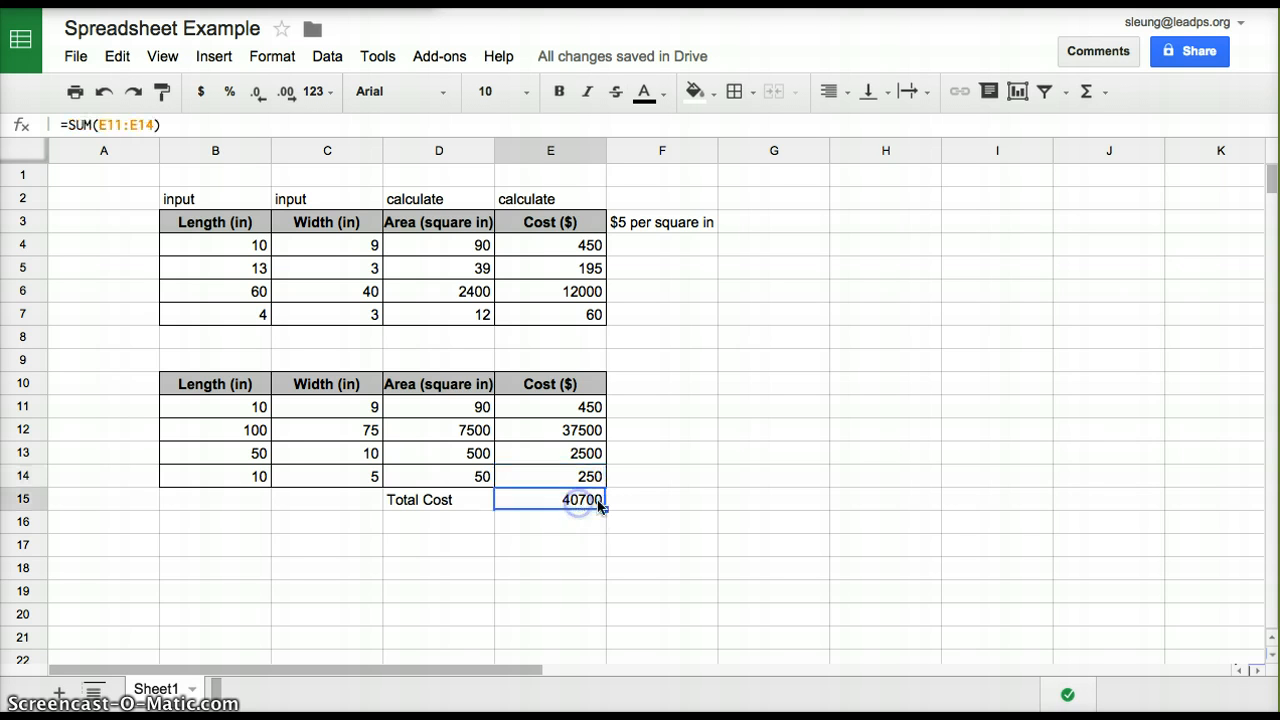
# Enter the exponent formula =5^2 in cell F11, beside the first data row of the second table
pyautogui.click(691, 411)
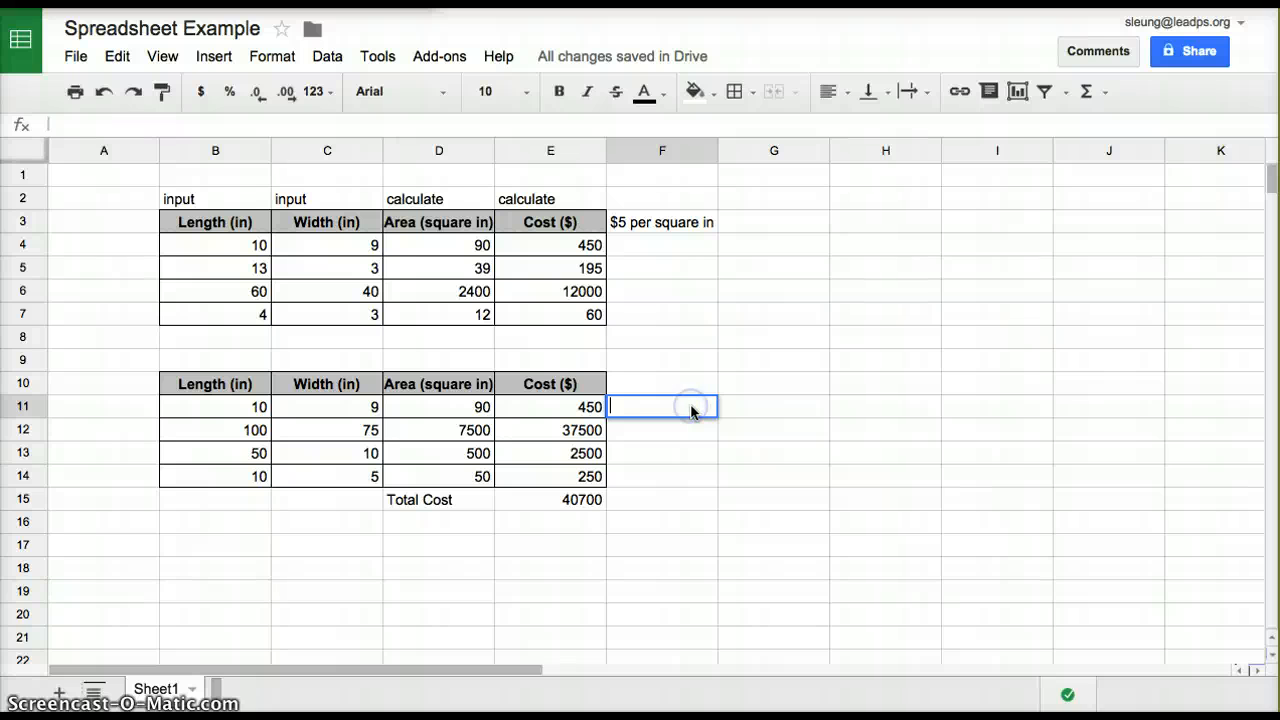
pyautogui.press('Return')
pyautogui.write('^')
pyautogui.press('BackSpace')
pyautogui.write('5')
pyautogui.press('BackSpace')
pyautogui.write('=')
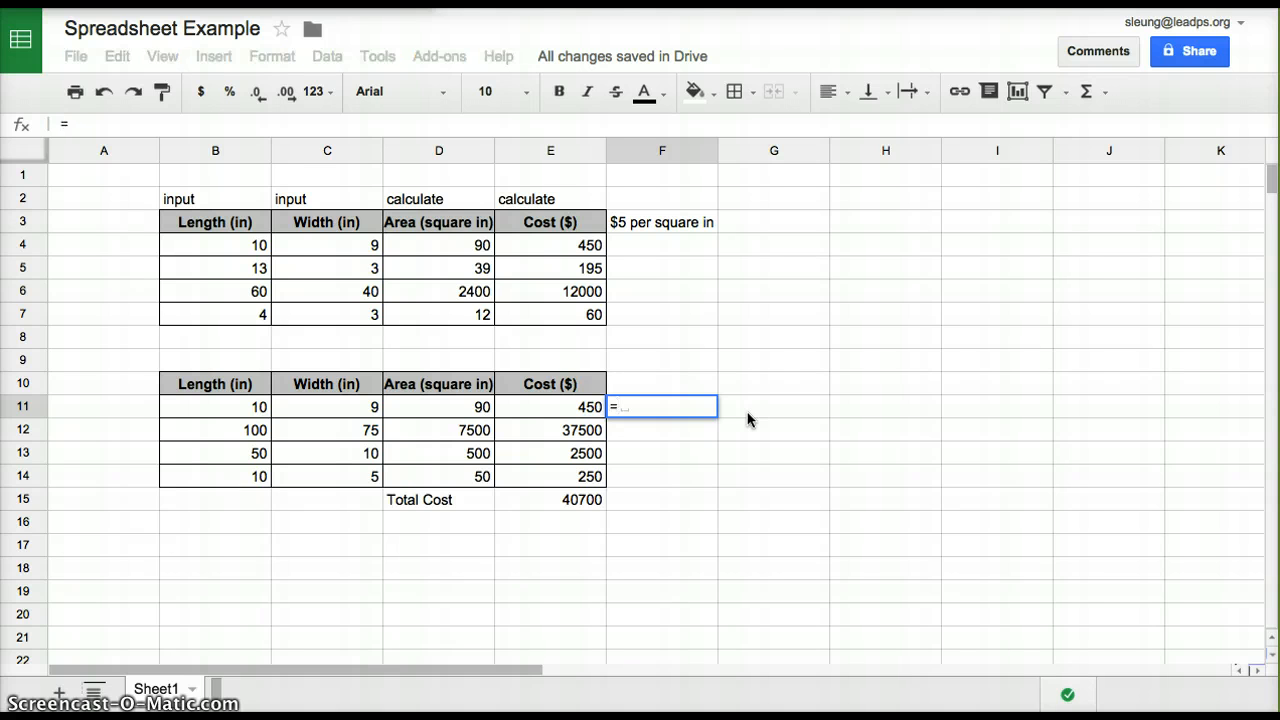
pyautogui.write('5')
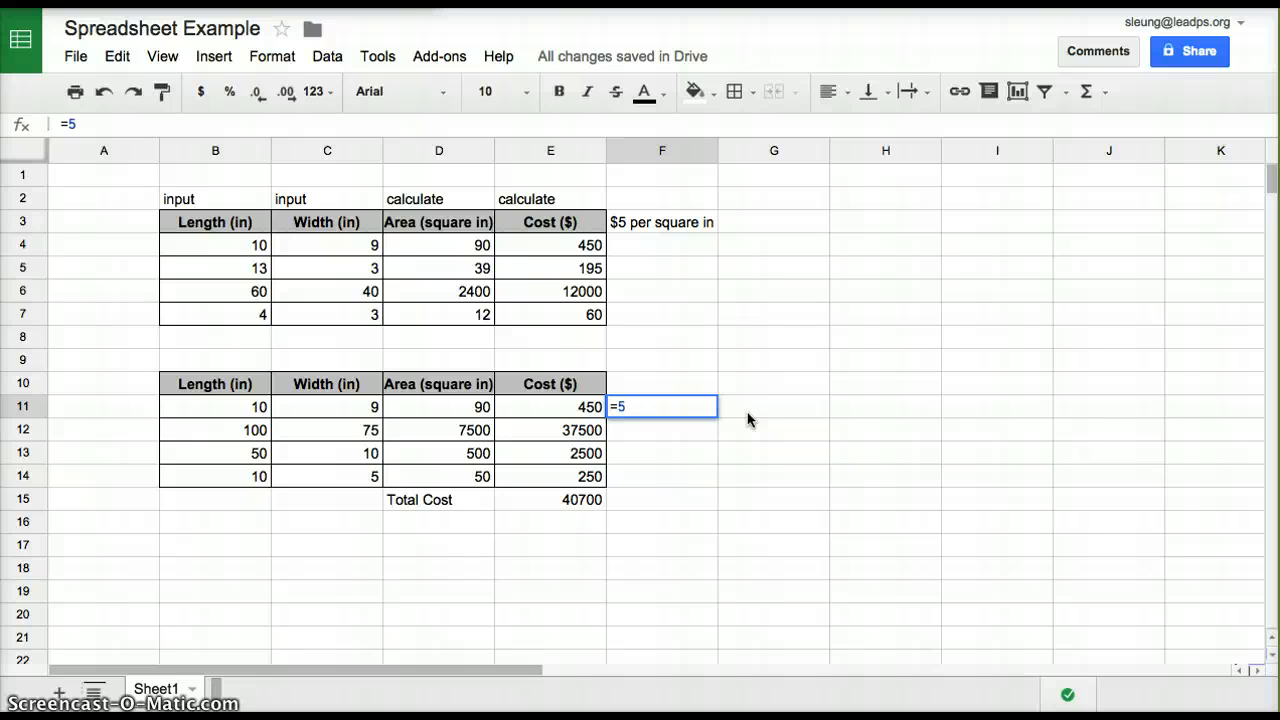
pyautogui.write('^')
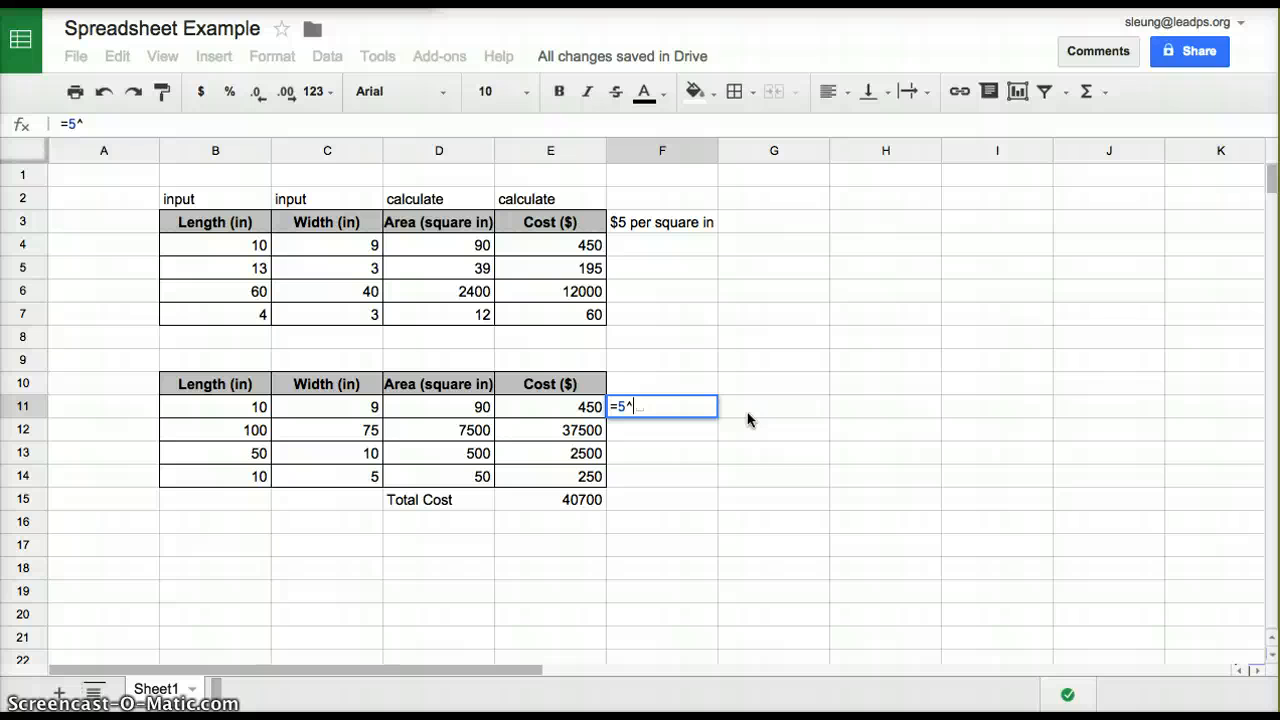
pyautogui.write('2')
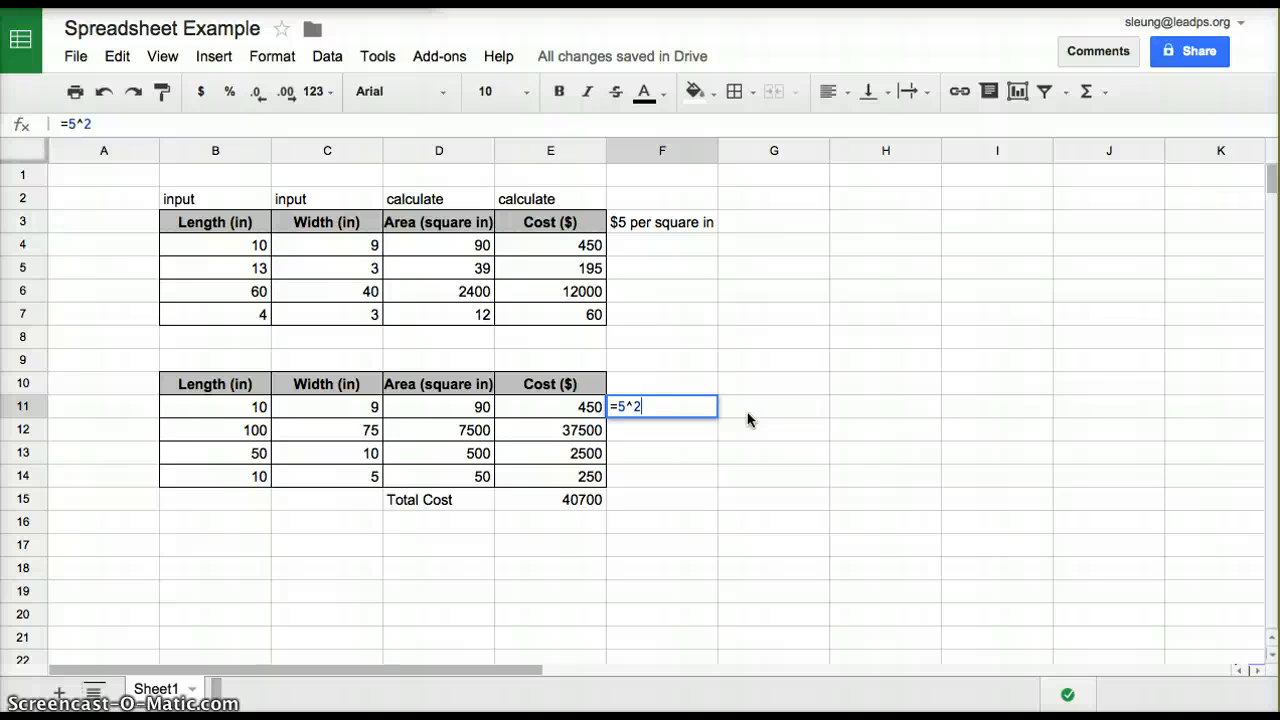
pyautogui.press('Return')
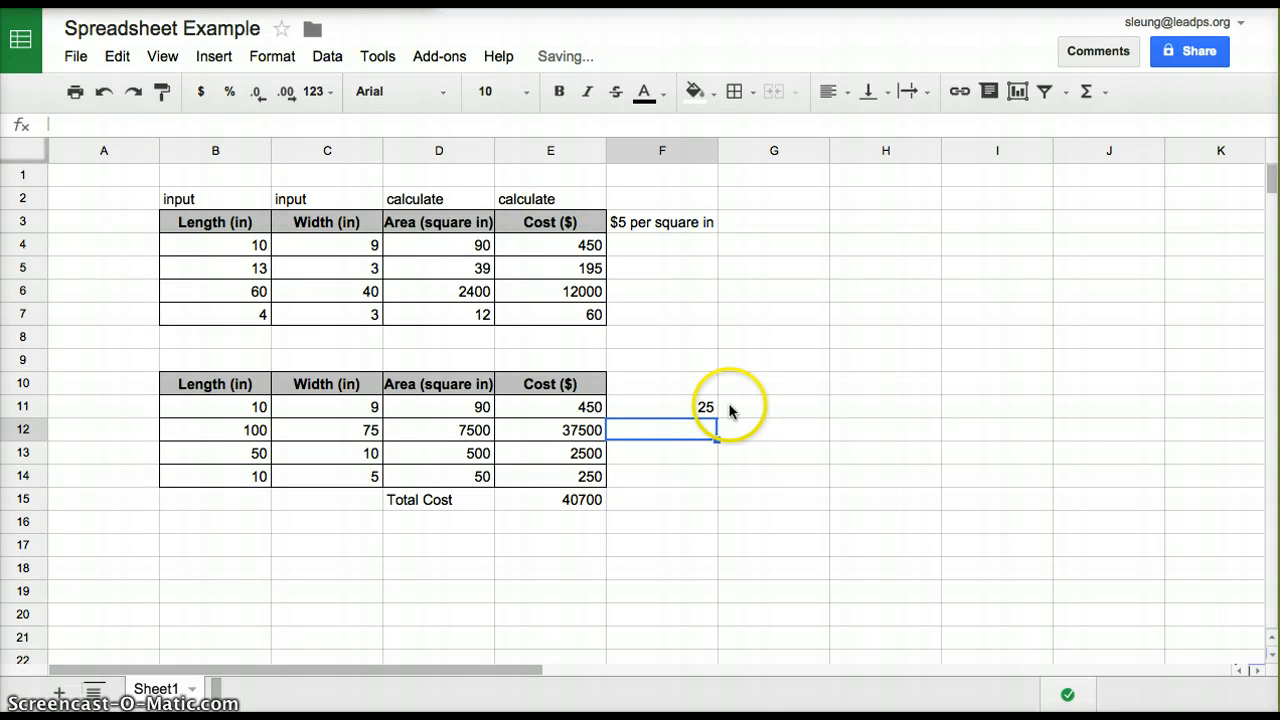
# Replace the formula in cell F11 with =E11^2 to square the first cost in the second table
pyautogui.click(707, 410)
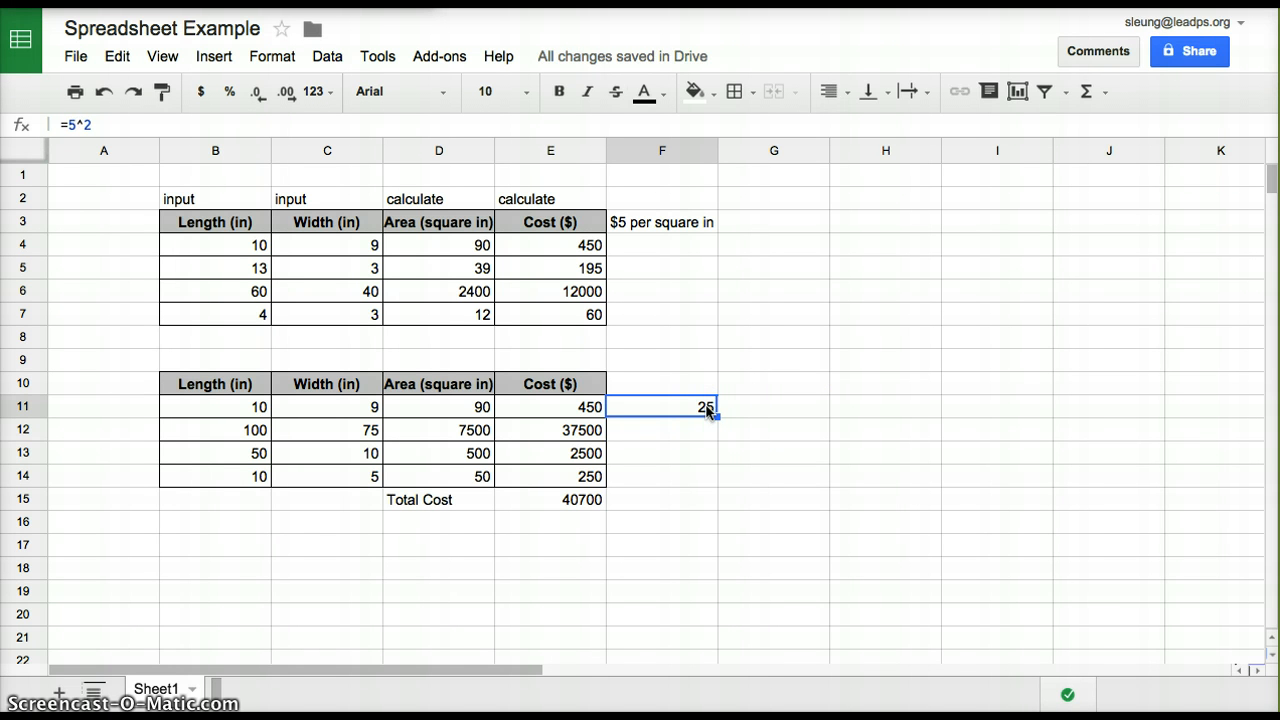
pyautogui.press('Delete')
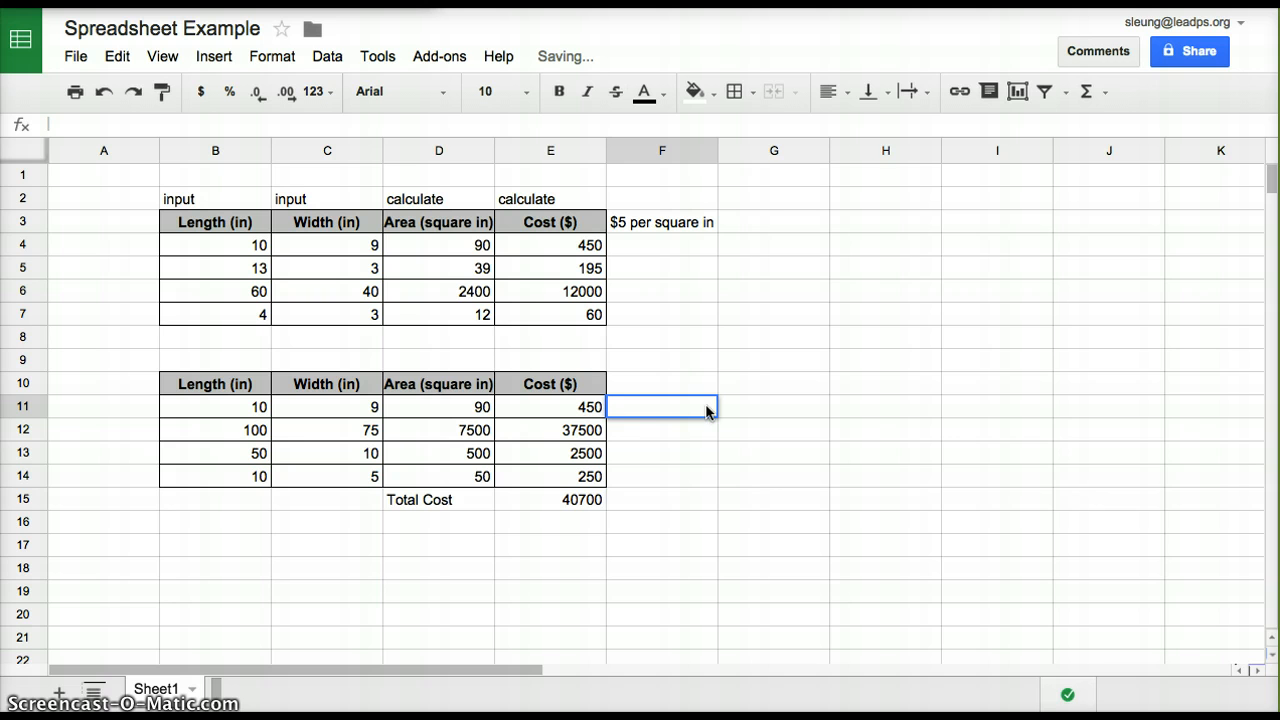
pyautogui.write('=')
pyautogui.click(595, 407)
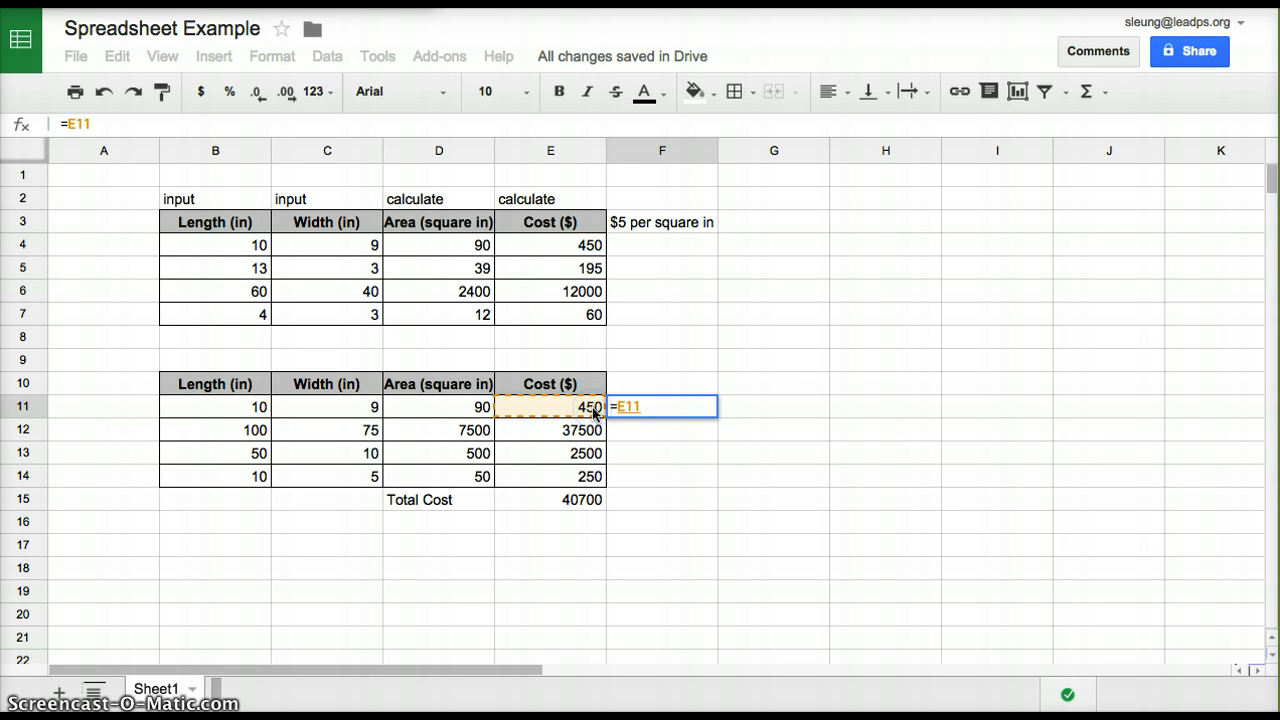
pyautogui.write('^2')
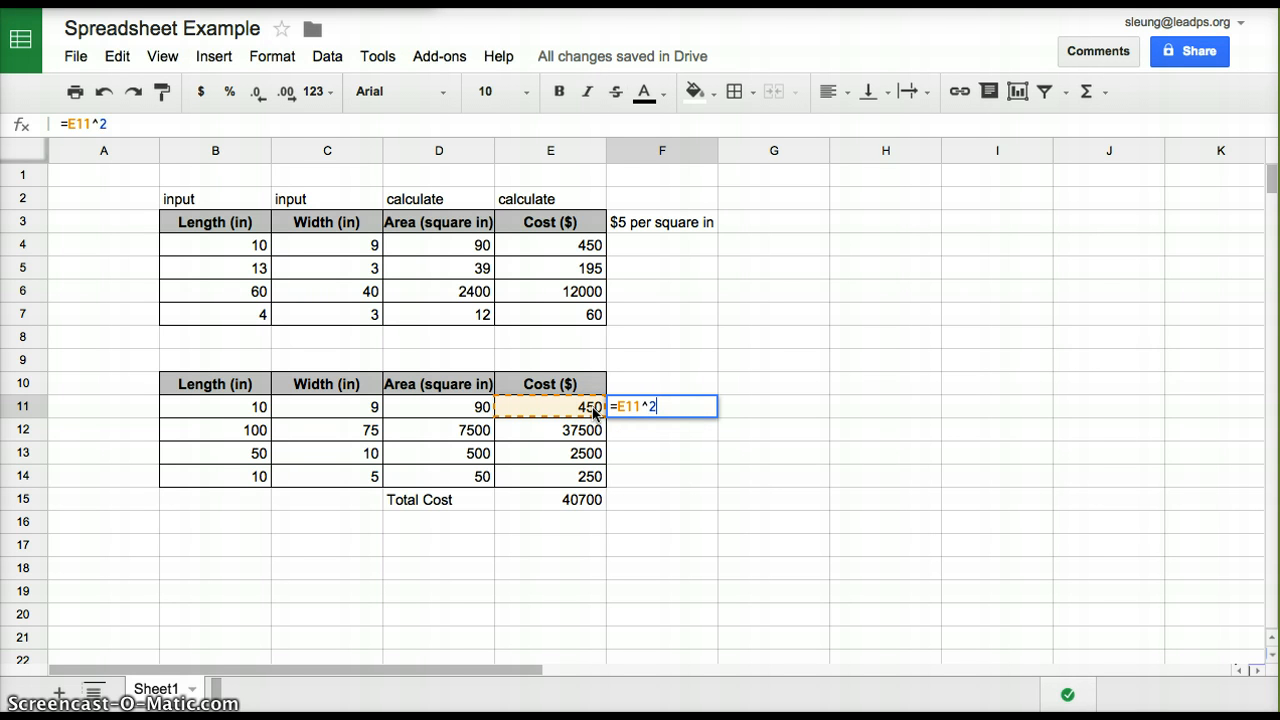
pyautogui.press('Return')
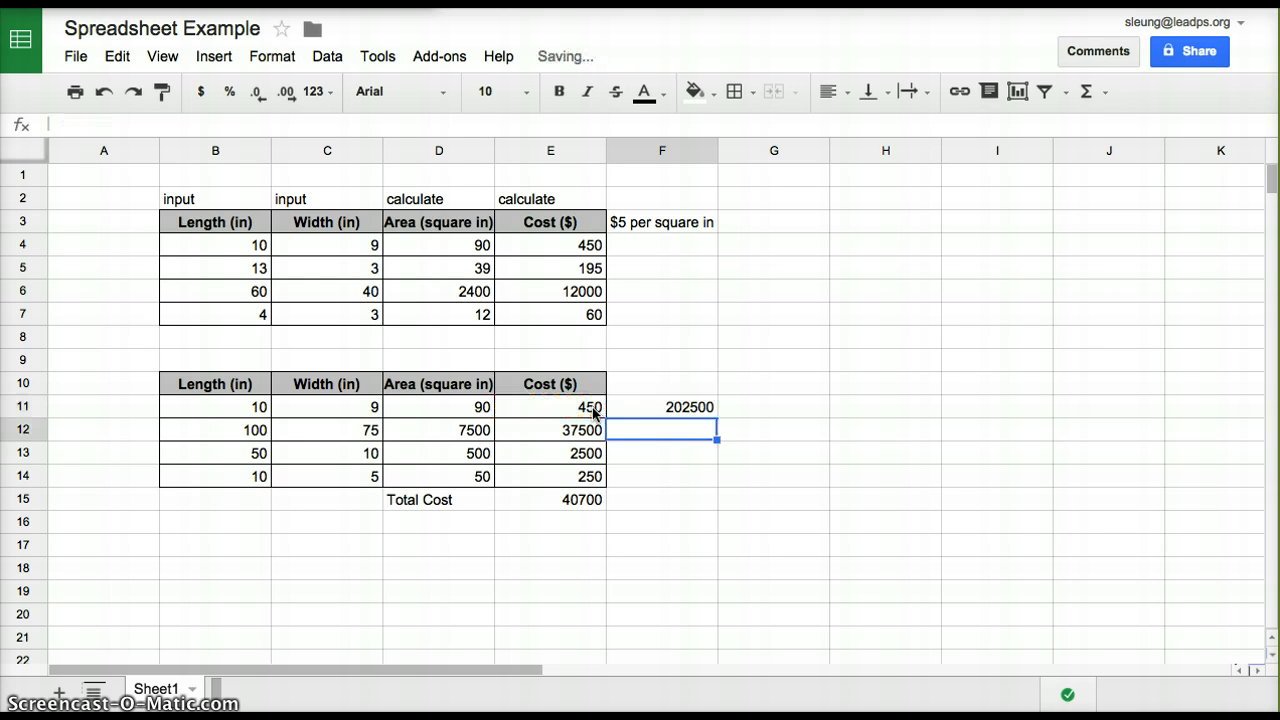
# Check the formulas in cells E11 and F11, and clear the exponent formula from F11
pyautogui.click(595, 410)
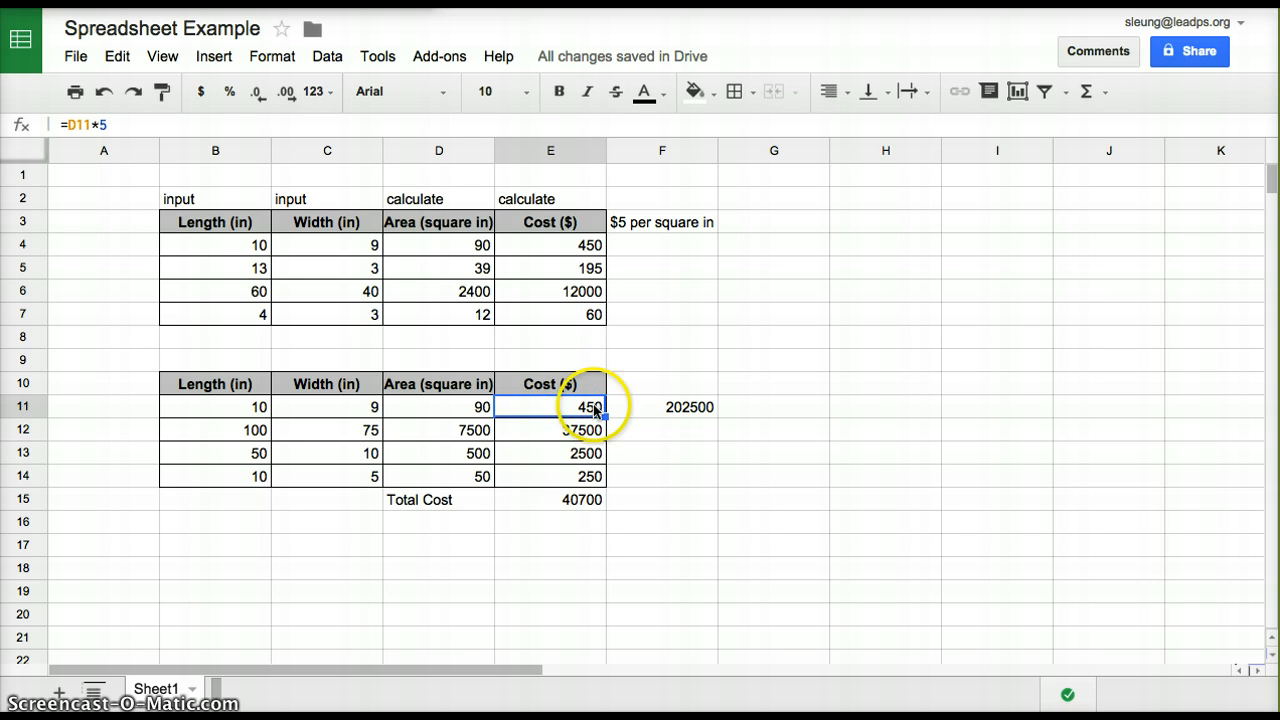
pyautogui.click(674, 416)
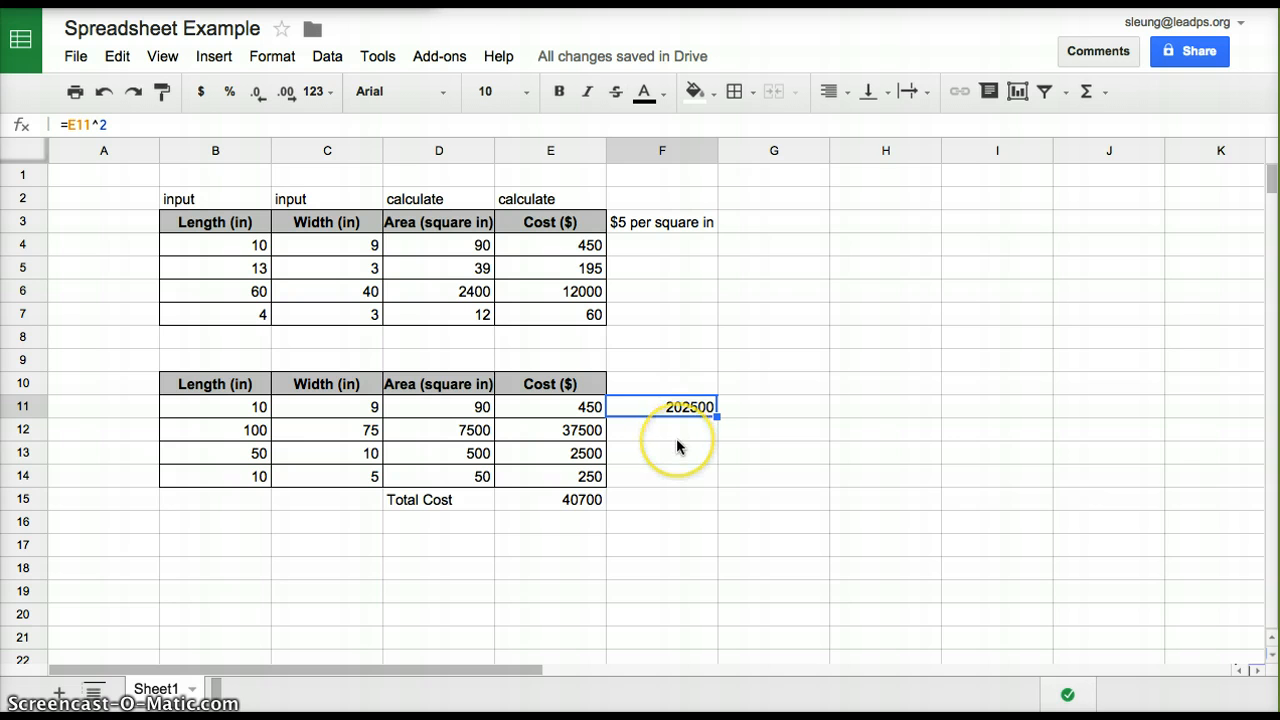
pyautogui.press('Delete')
pyautogui.click(754, 432)
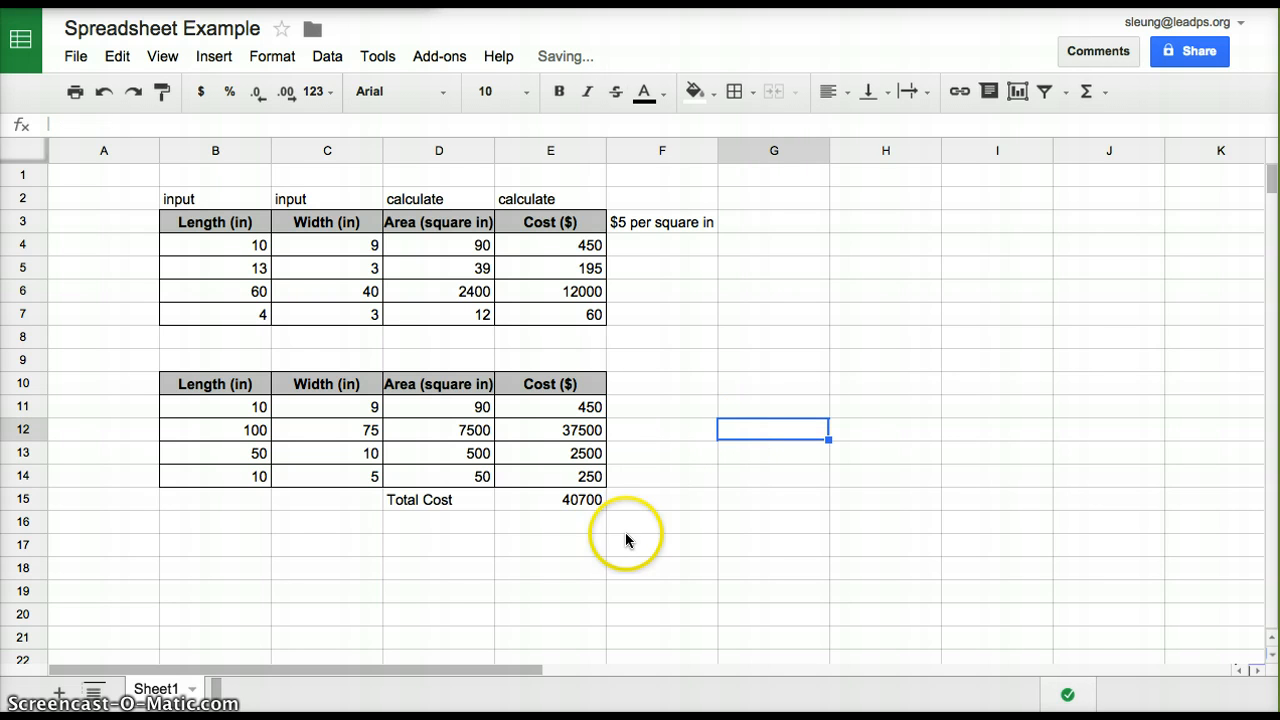